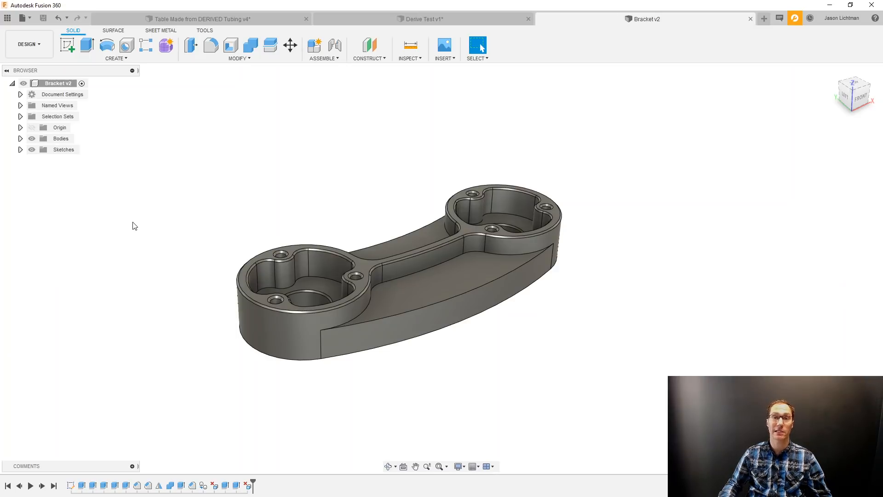
# Show the Initial Stock - Setup 01 and Initial Stock - Setup 02 bodies in the Bracket design.
pyautogui.keyDown('shift'); pyautogui.moveTo(297, 179); pyautogui.dragTo(297, 179, button='middle'); pyautogui.keyUp('shift')
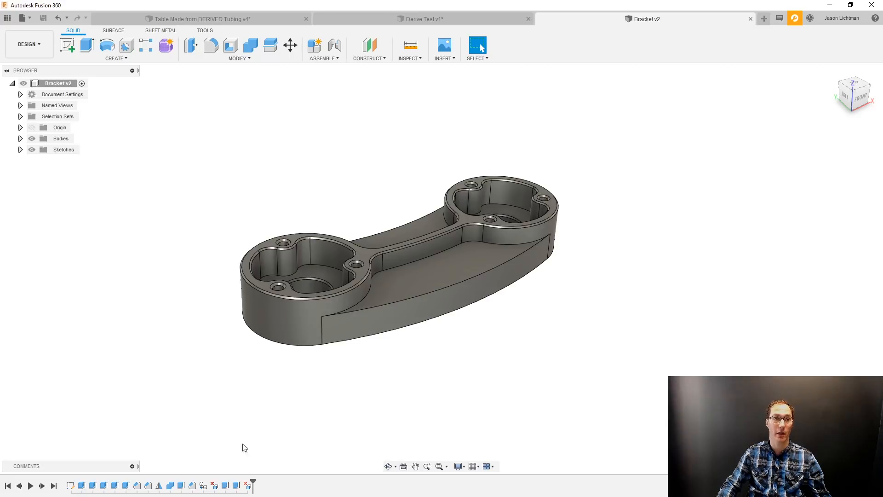
pyautogui.click(20, 138)
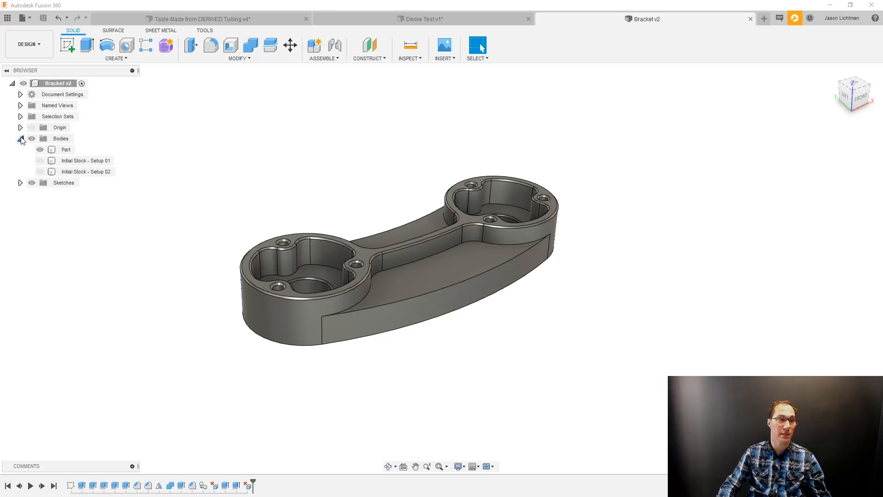
pyautogui.click(41, 162)
pyautogui.click(40, 161)
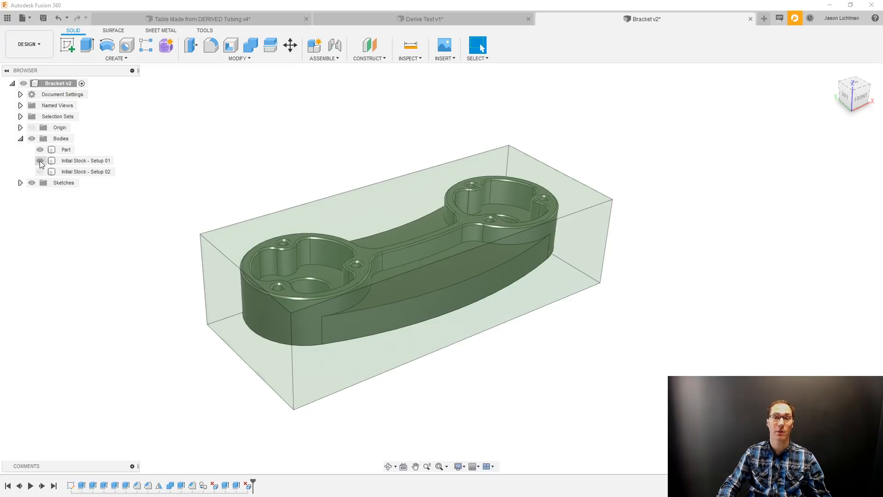
pyautogui.click(40, 172)
pyautogui.click(40, 172)
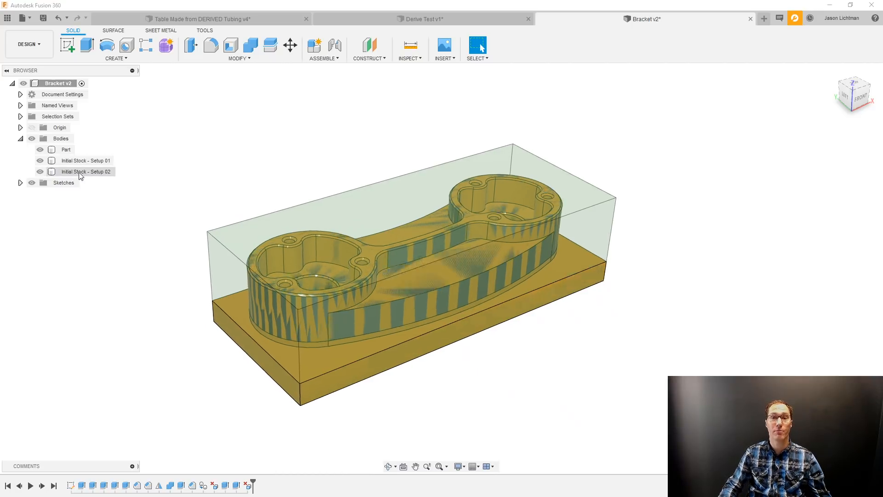
pyautogui.hotkey('ctrl', 's')
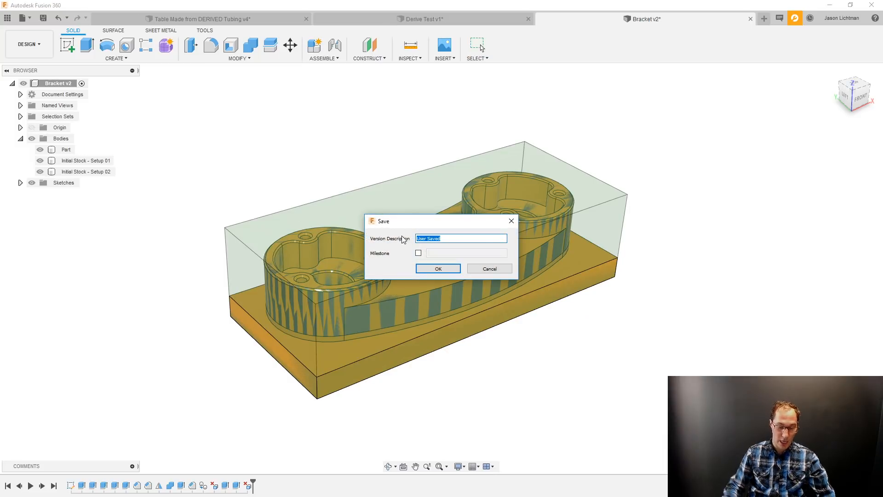
pyautogui.click(474, 269)
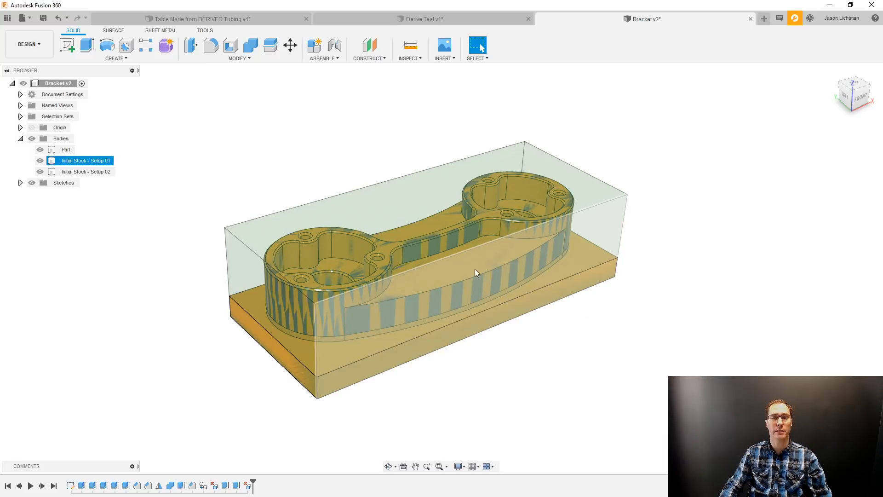
# Switch to the Manufacture workspace and play Setup1's machining simulation at high speed through its last operation.
pyautogui.click(29, 40)
pyautogui.click(38, 143)
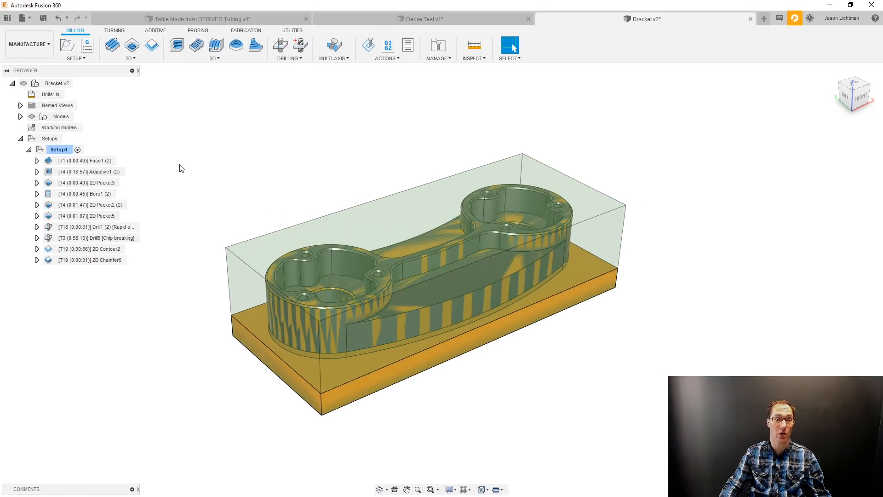
pyautogui.rightClick(55, 150)
pyautogui.click(78, 221)
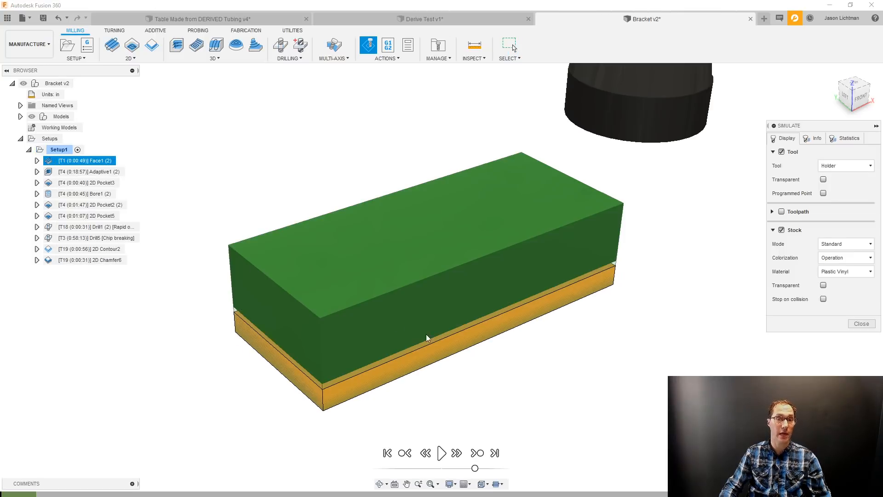
pyautogui.click(441, 453)
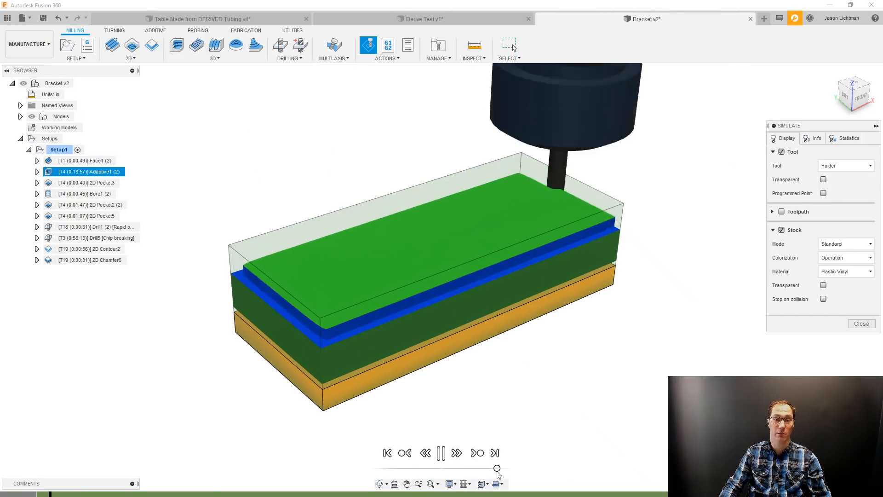
pyautogui.moveTo(481, 469); pyautogui.dragTo(497, 469)
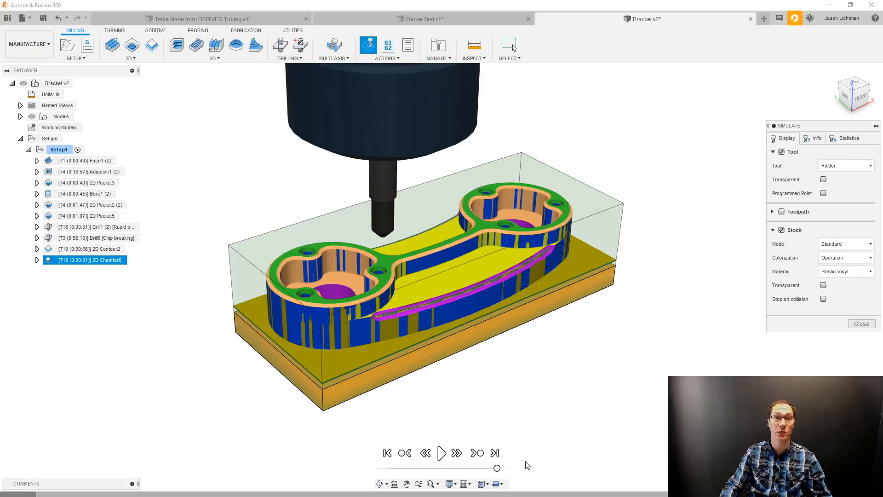
pyautogui.click(861, 323)
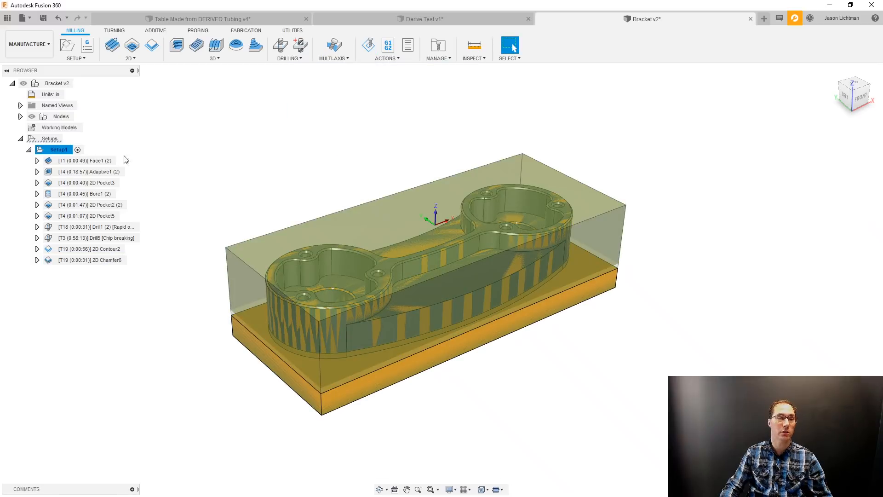
# Return to the Design workspace and save the Bracket with the version description "Added Toolpath".
pyautogui.click(45, 52)
pyautogui.click(45, 66)
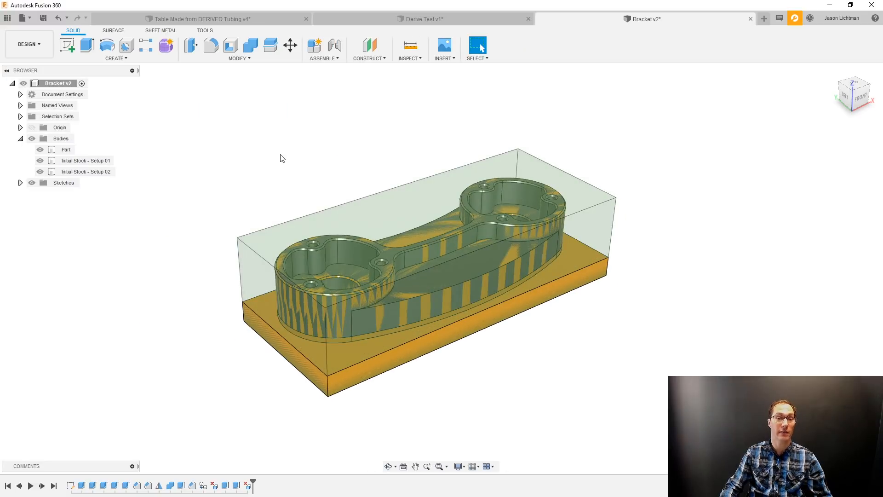
pyautogui.hotkey('ctrl', 's')
pyautogui.moveTo(458, 238); pyautogui.dragTo(399, 237)
pyautogui.write('A')
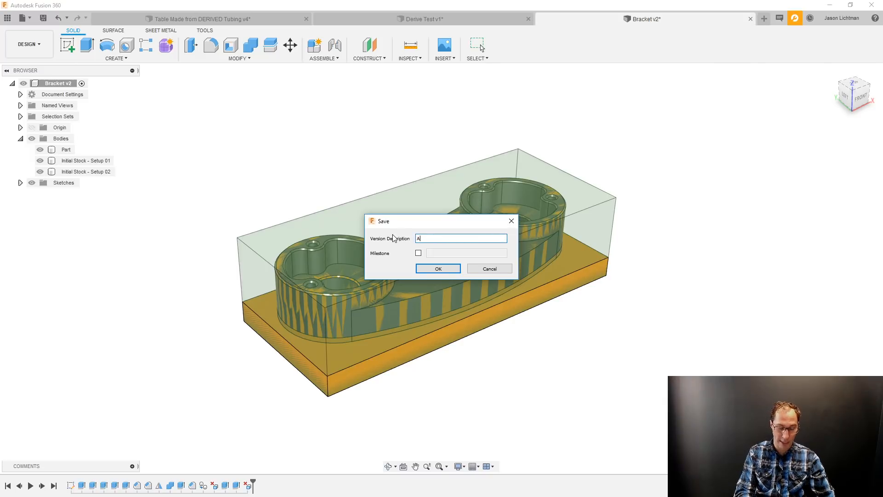
pyautogui.write('ddedToolpaths')
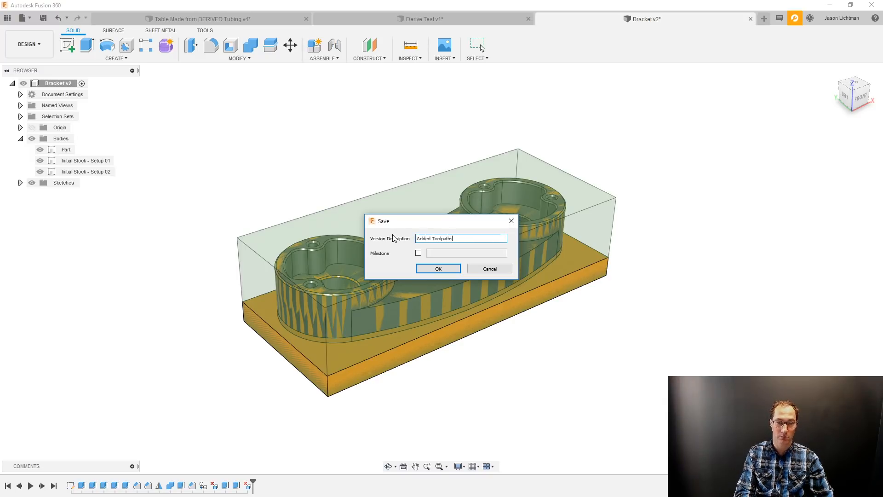
pyautogui.press('Return')
pyautogui.click(393, 235)
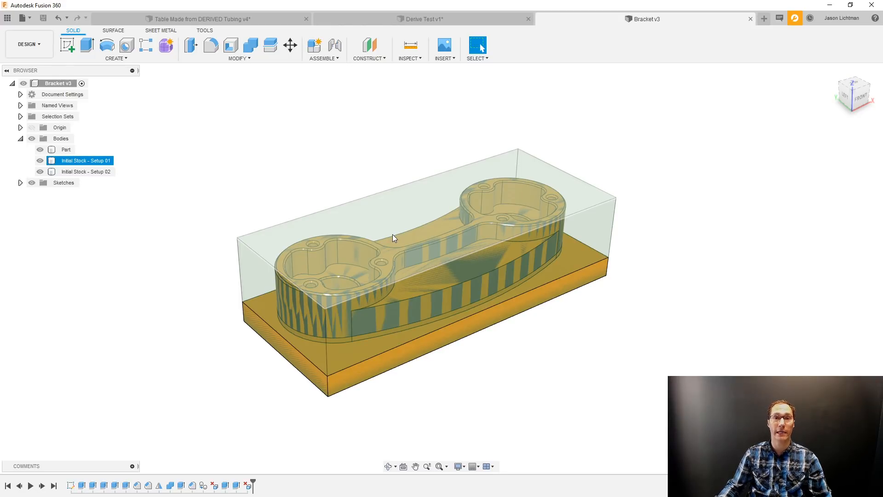
pyautogui.click(627, 247)
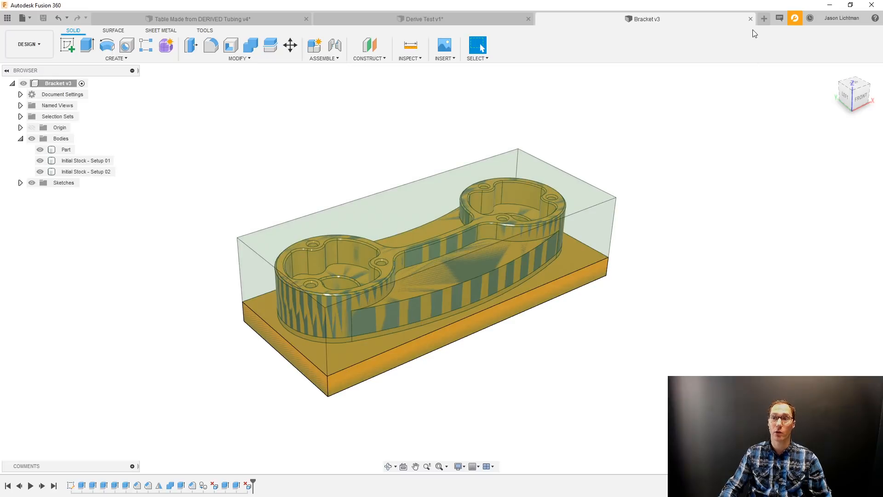
# Create a new design and save it as "Example Assembly" in the 99_DERIVE folder.
pyautogui.click(763, 19)
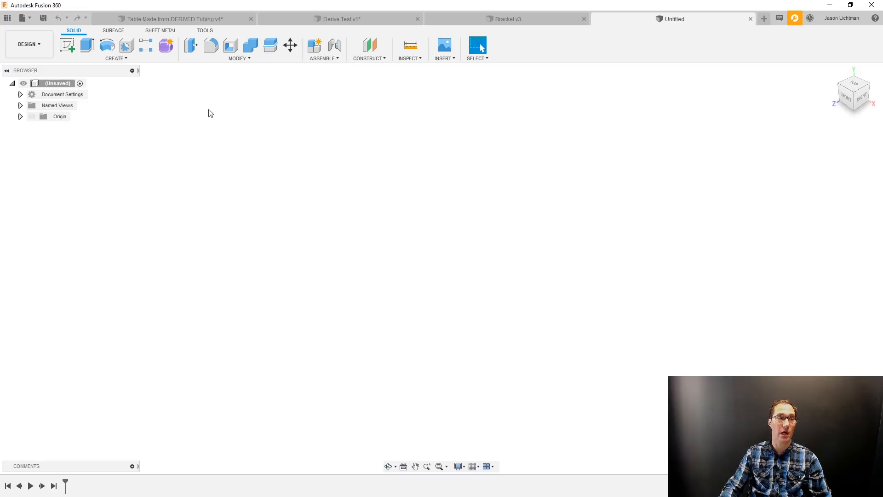
pyautogui.click(43, 19)
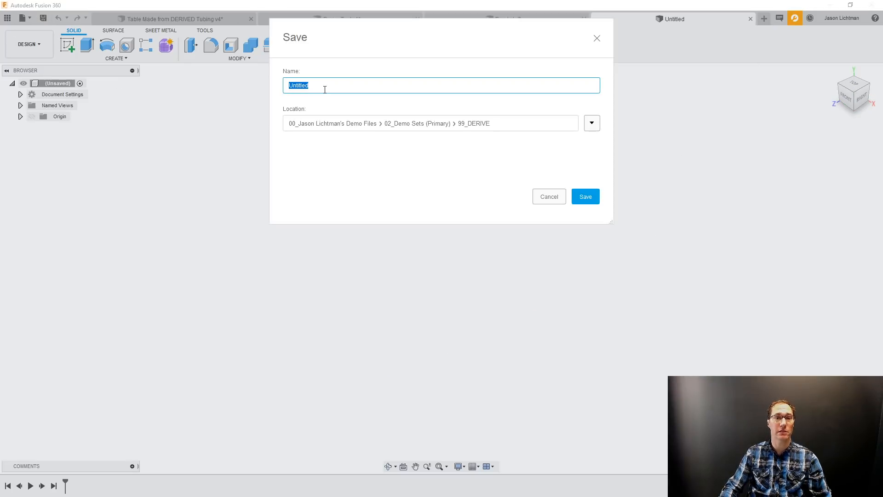
pyautogui.press('BackSpace')
pyautogui.write('Exa')
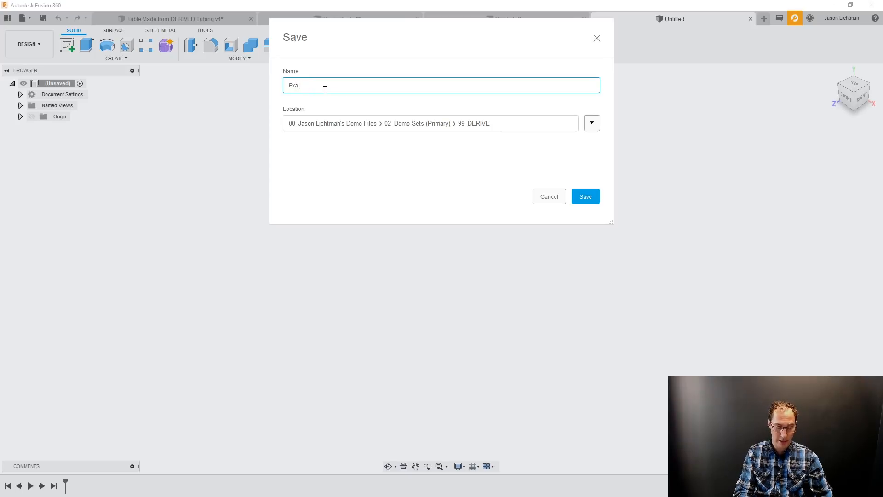
pyautogui.write('mple Assembly')
pyautogui.press('Return')
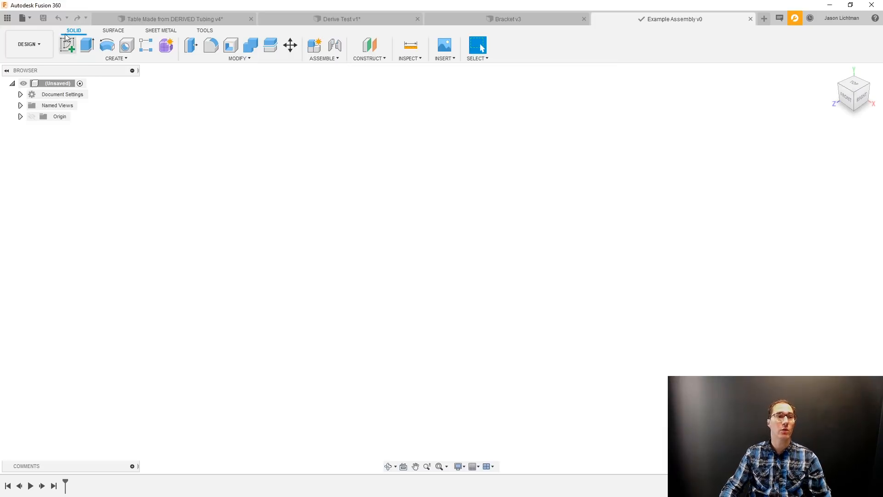
# Insert the Bracket design from the project data into Example Assembly at its default position.
pyautogui.click(8, 18)
pyautogui.moveTo(23, 138); pyautogui.dragTo(499, 188)
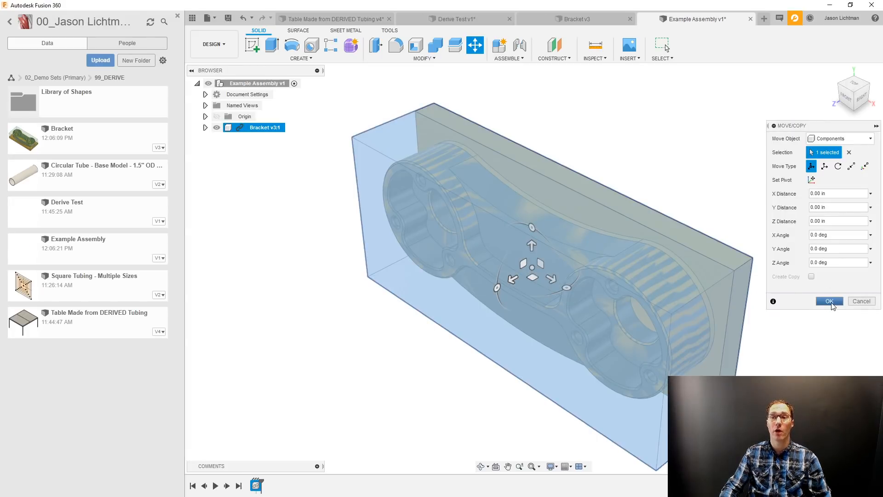
pyautogui.click(830, 302)
pyautogui.click(177, 17)
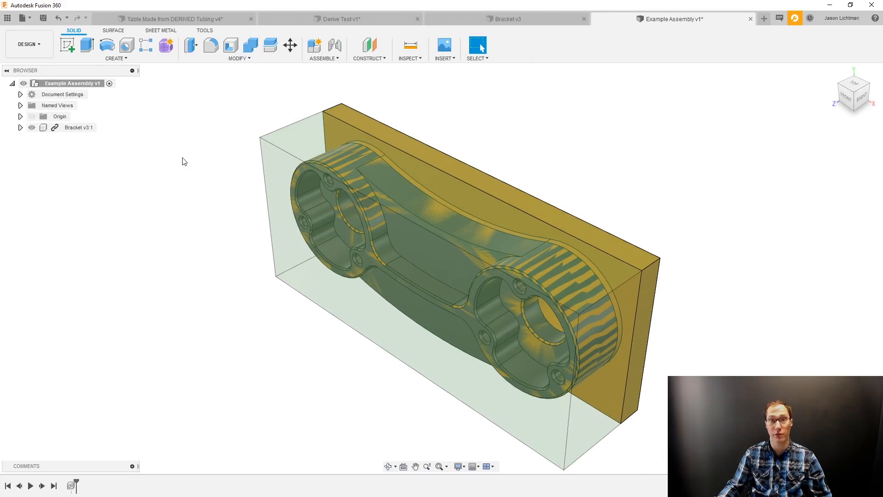
# Try to hide the Initial Stock - Setup 01 body inside the inserted Bracket component.
pyautogui.click(20, 127)
pyautogui.click(28, 149)
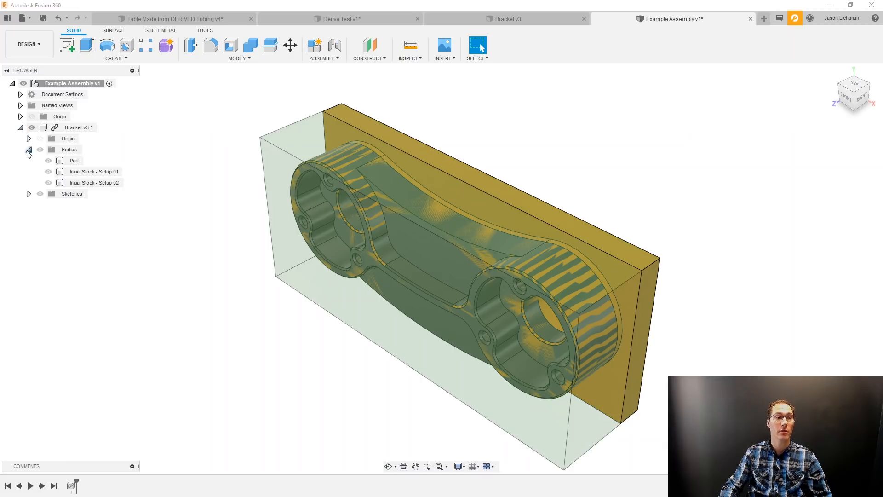
pyautogui.click(48, 172)
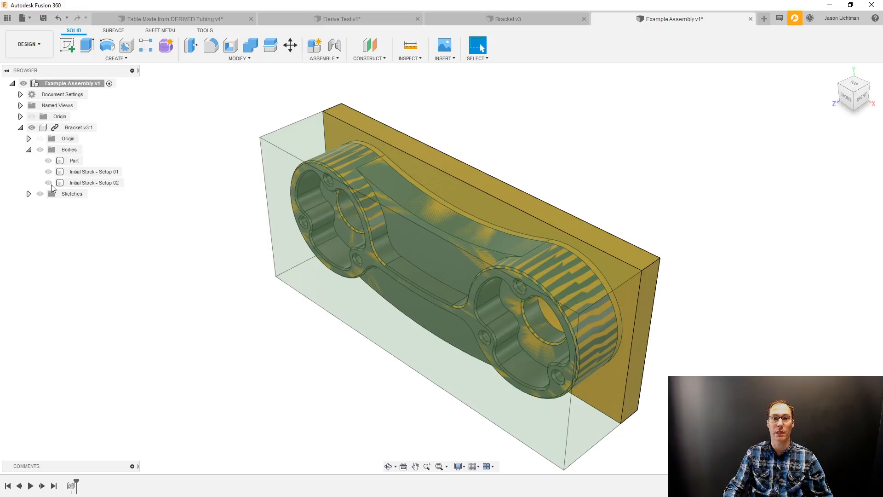
# Hide the Initial Stock - Setup 01 and Initial Stock - Setup 02 bodies in the source Bracket design.
pyautogui.click(508, 19)
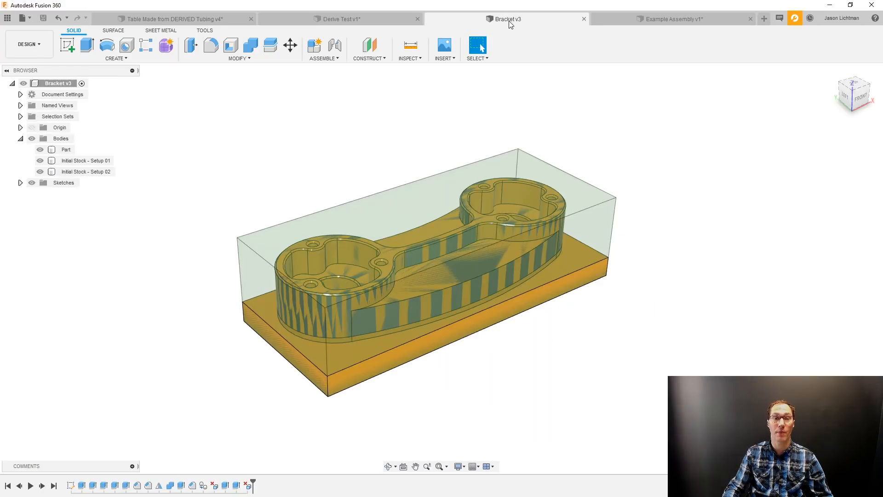
pyautogui.click(40, 161)
pyautogui.click(40, 172)
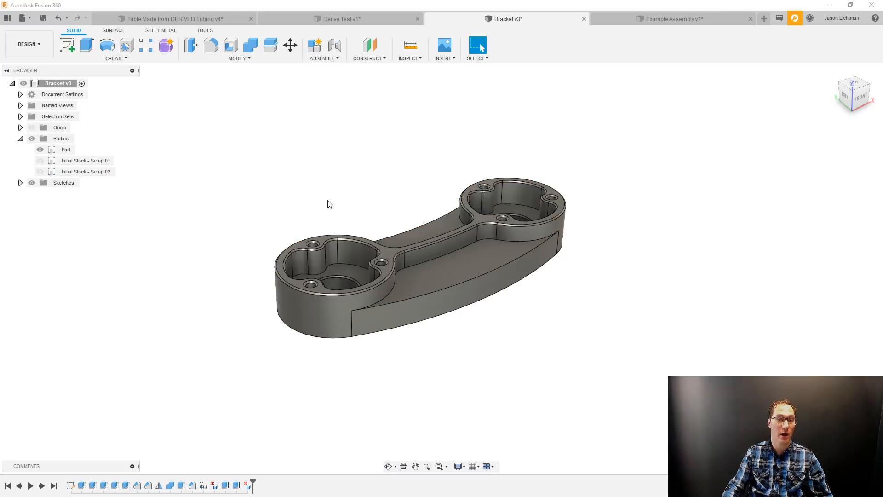
# Save the Bracket with the version description "Hid Manufacturing Related Bodies".
pyautogui.hotkey('ctrl', 's')
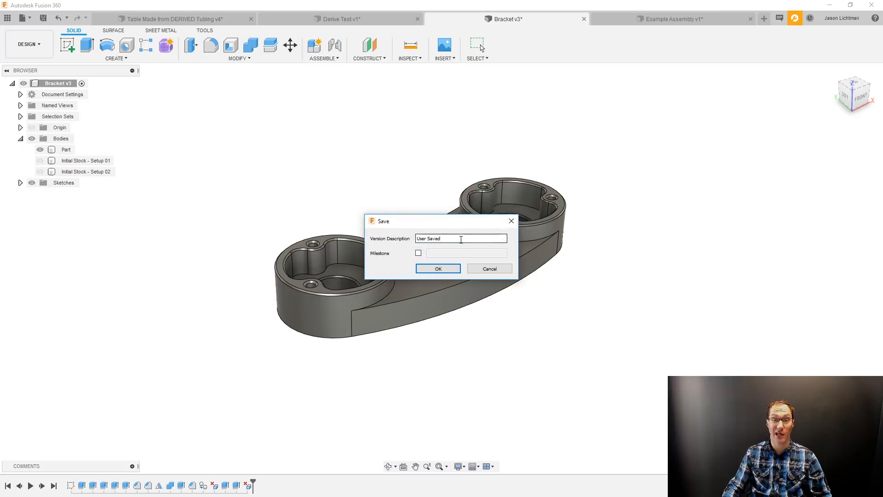
pyautogui.write('Hid')
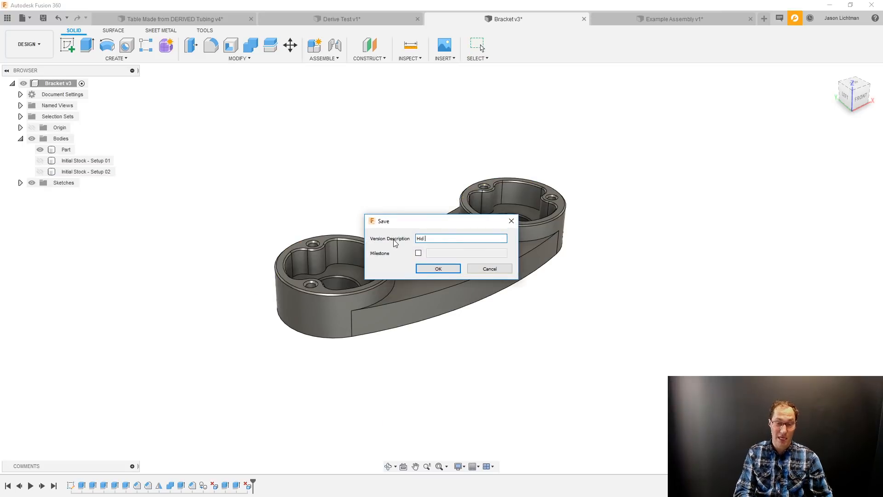
pyautogui.write(' Manufac')
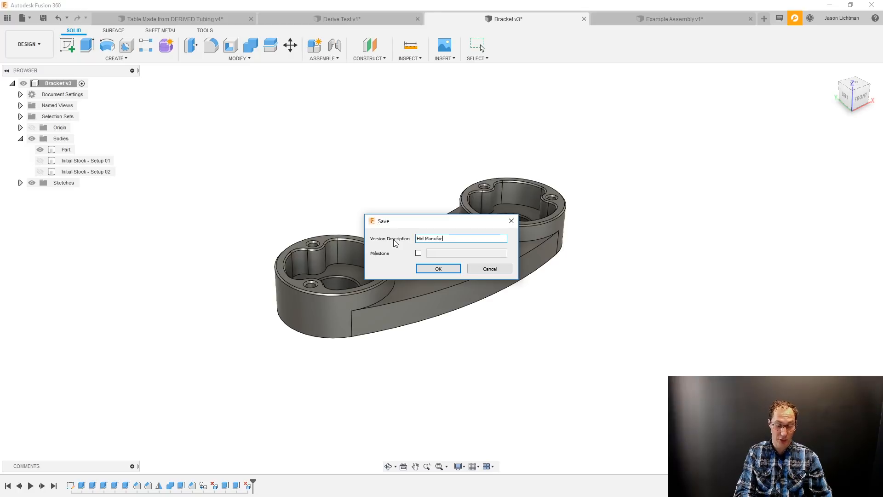
pyautogui.write('turing Related')
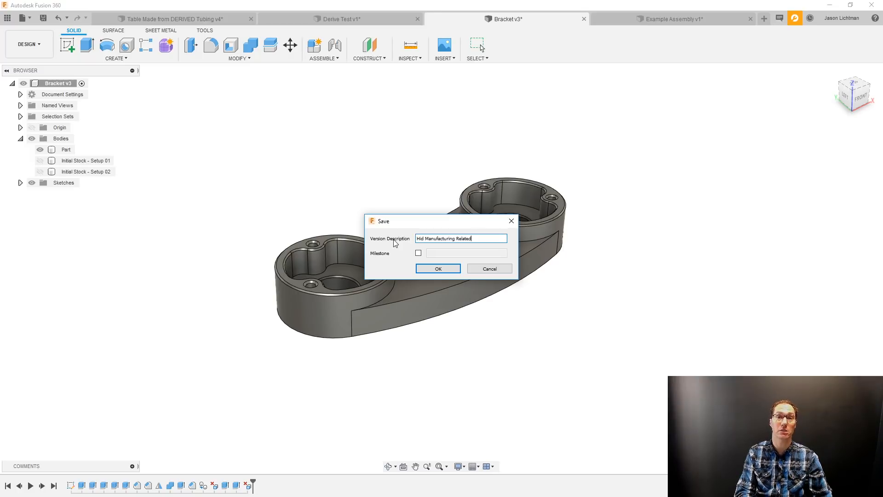
pyautogui.write(' Bodies')
pyautogui.press('Return')
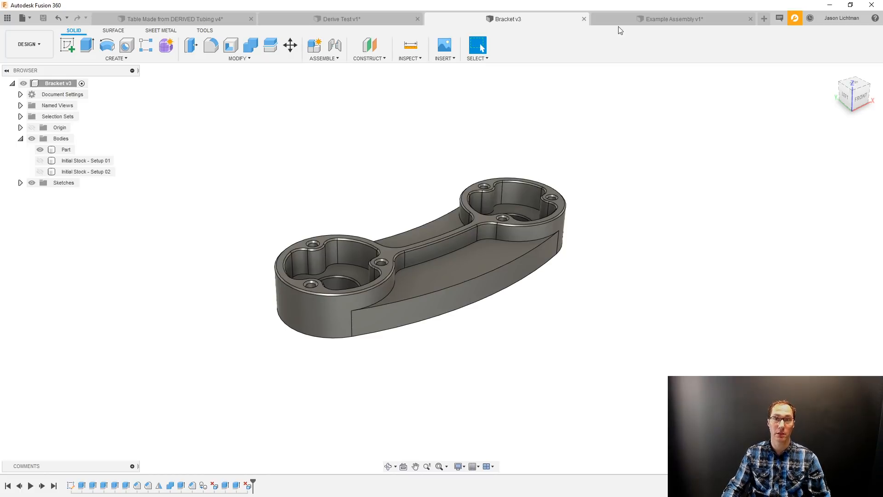
# Update the linked Bracket component in Example Assembly to its latest version.
pyautogui.click(659, 19)
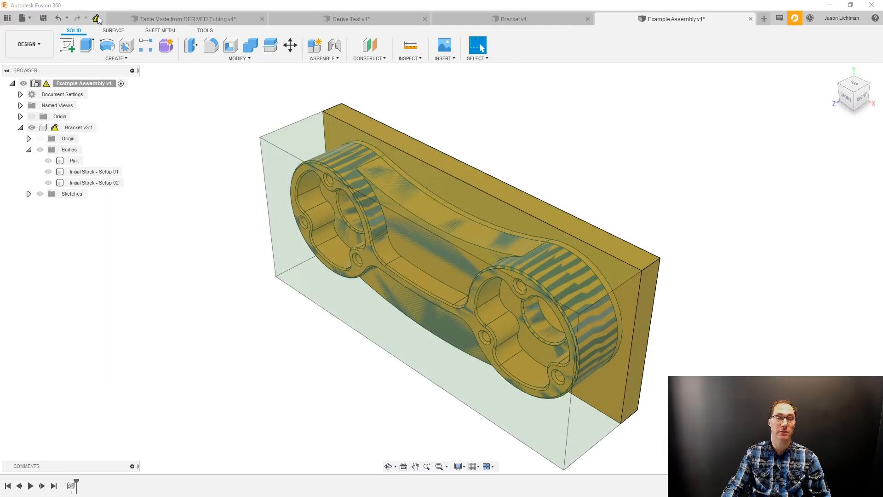
pyautogui.click(96, 19)
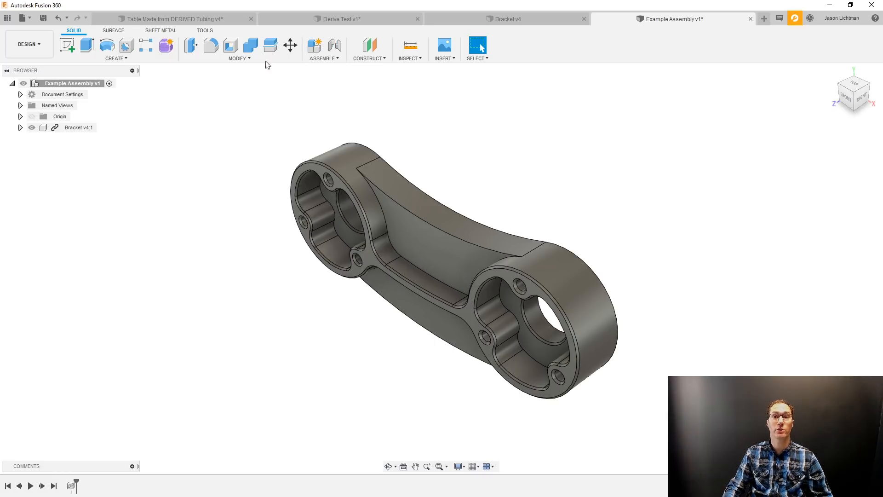
# In the Bracket design, delete all timeline features from the extrude after the combine through the final remove feature.
pyautogui.click(462, 18)
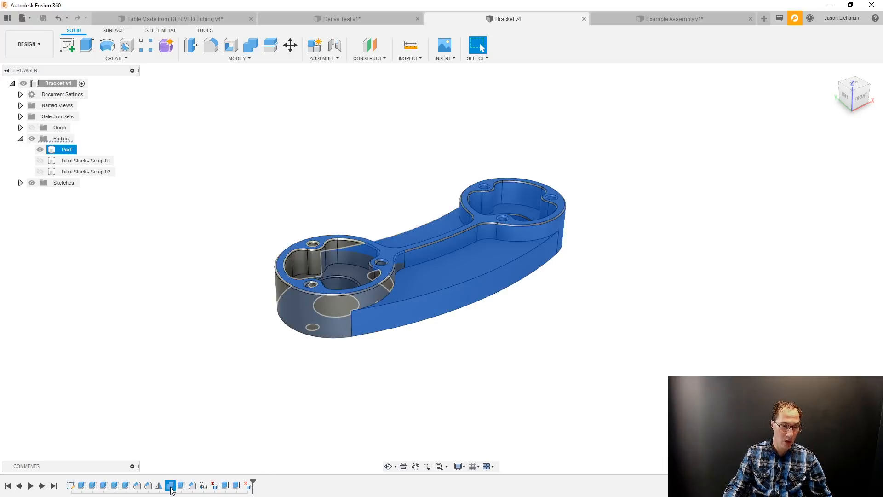
pyautogui.keyDown('shift'); pyautogui.click(250, 491); pyautogui.keyUp('shift')
pyautogui.press('Delete')
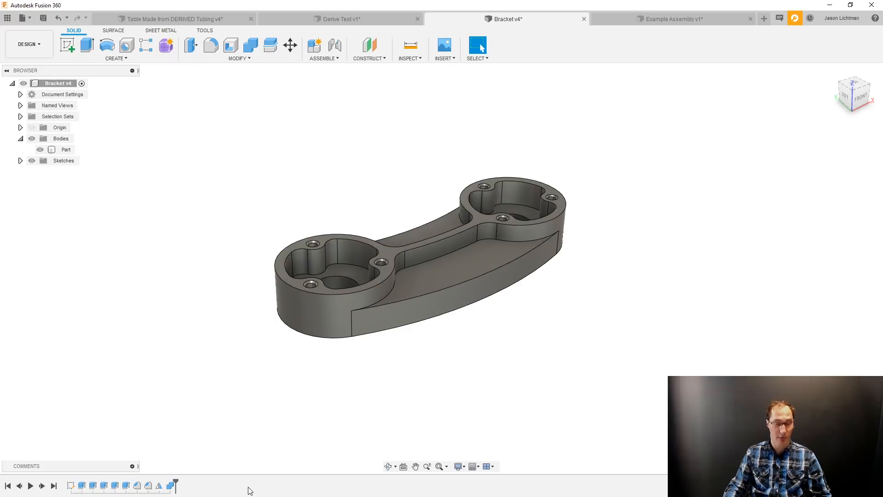
# Save the Bracket design with the version description "Got rid of manufacturing stuff".
pyautogui.hotkey('ctrl', 's')
pyautogui.moveTo(448, 239); pyautogui.dragTo(396, 237)
pyautogui.write('Got rid of manufacturing stuff')
pyautogui.press('Return')
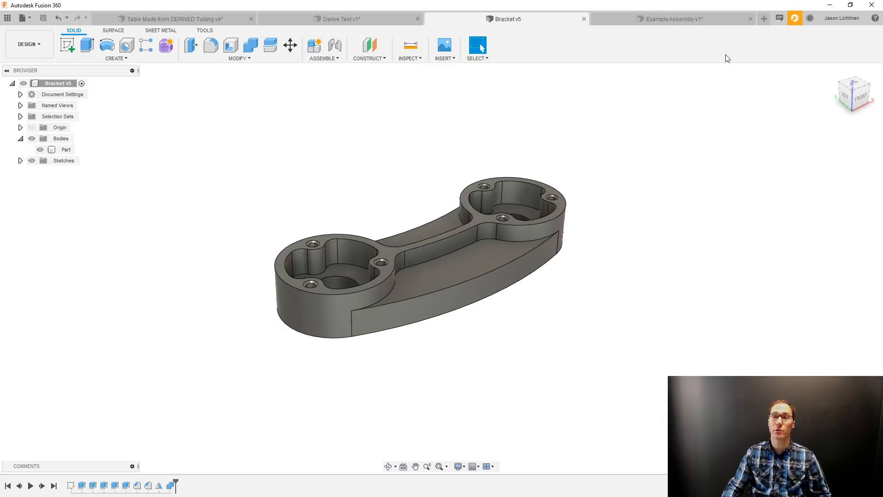
# Create a new design, start inserting a derive, and save the design as "Bracket - Toolpaths" in the 99_DERIVE folder.
pyautogui.click(763, 18)
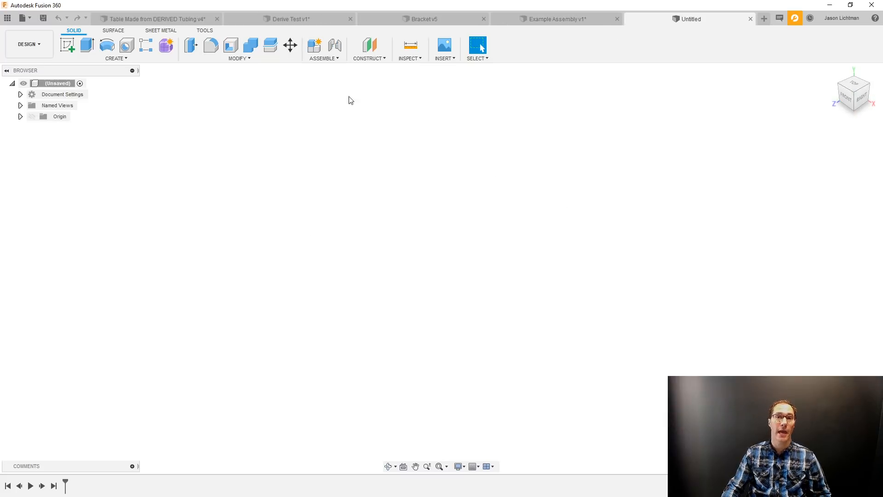
pyautogui.click(41, 19)
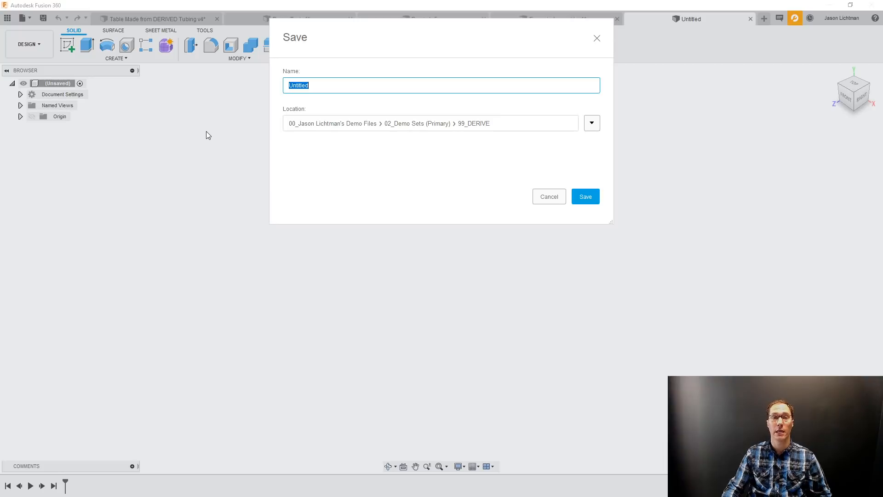
pyautogui.click(540, 197)
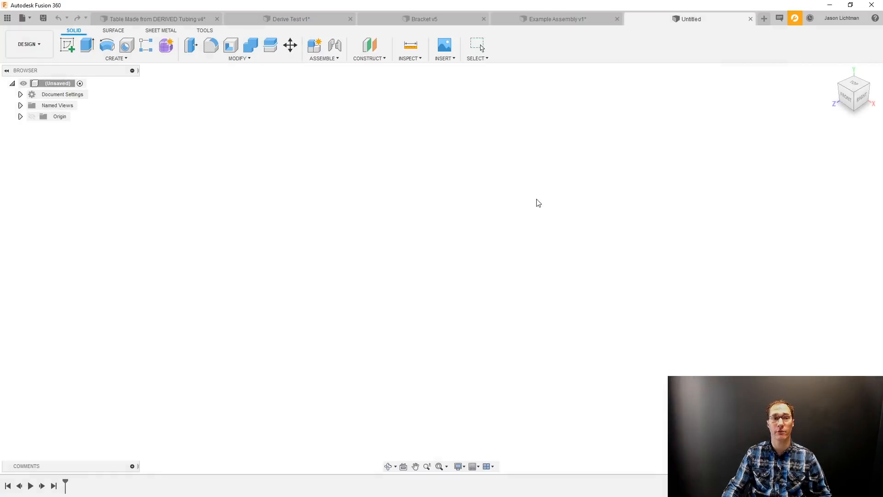
pyautogui.click(454, 59)
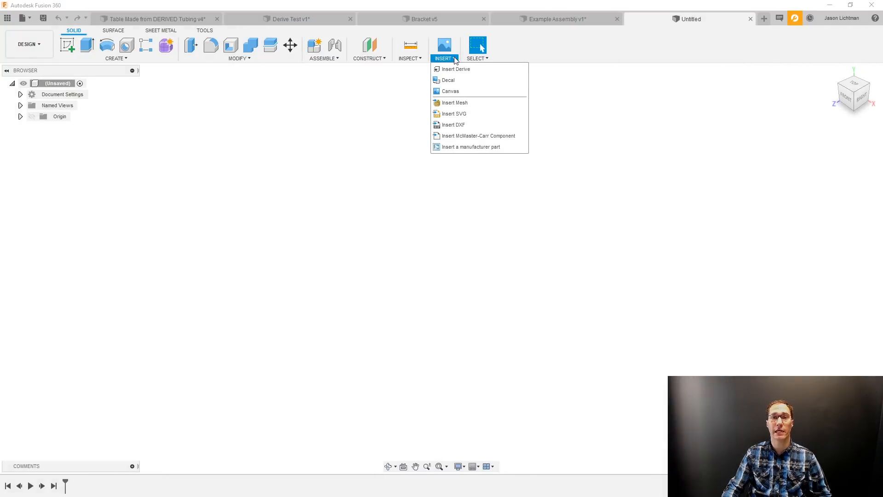
pyautogui.click(456, 68)
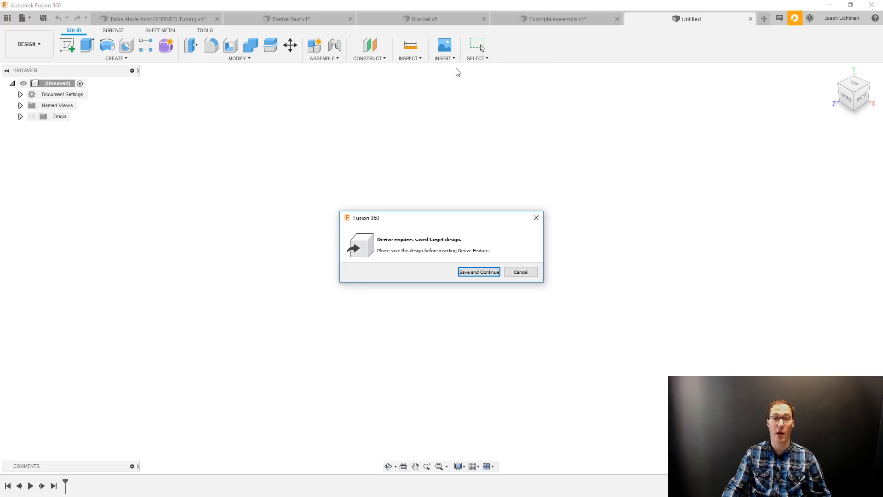
pyautogui.click(490, 272)
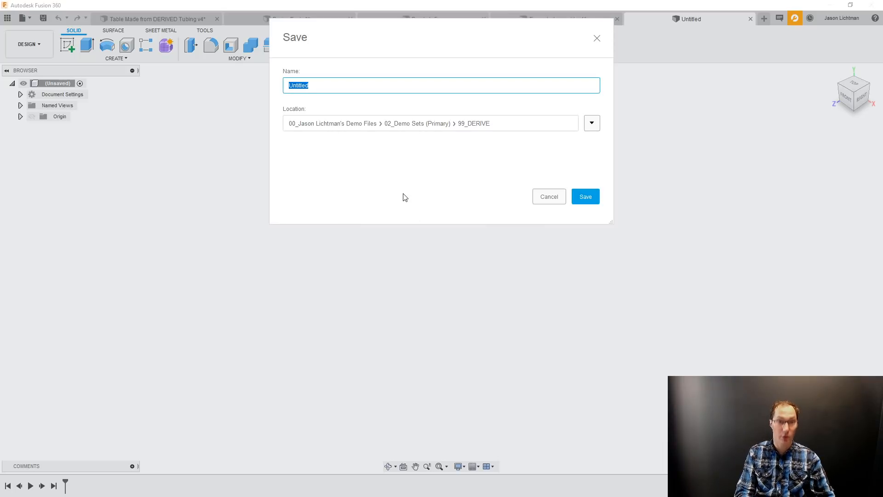
pyautogui.moveTo(495, 25); pyautogui.dragTo(497, 73)
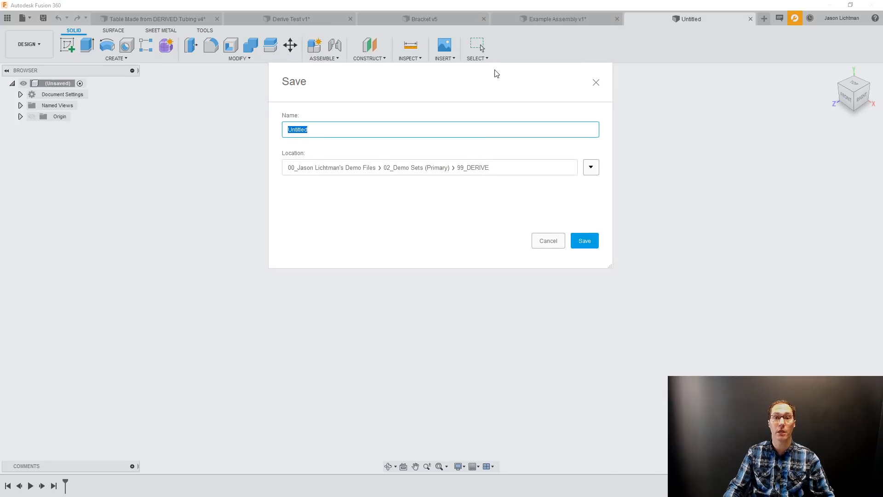
pyautogui.write('Bra')
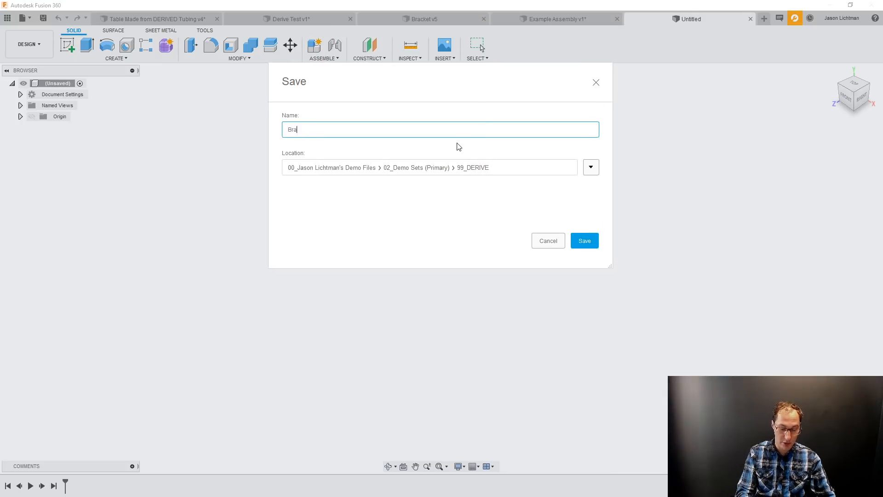
pyautogui.write('cket - Toolpaths')
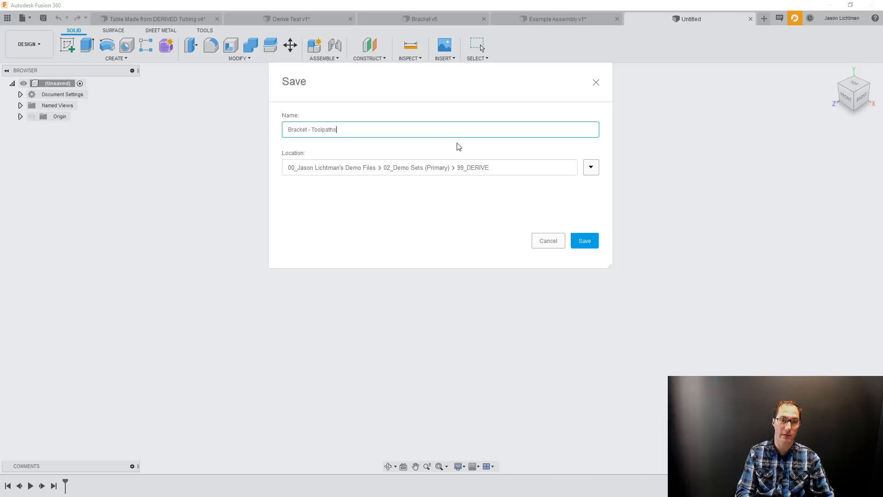
pyautogui.press('Return')
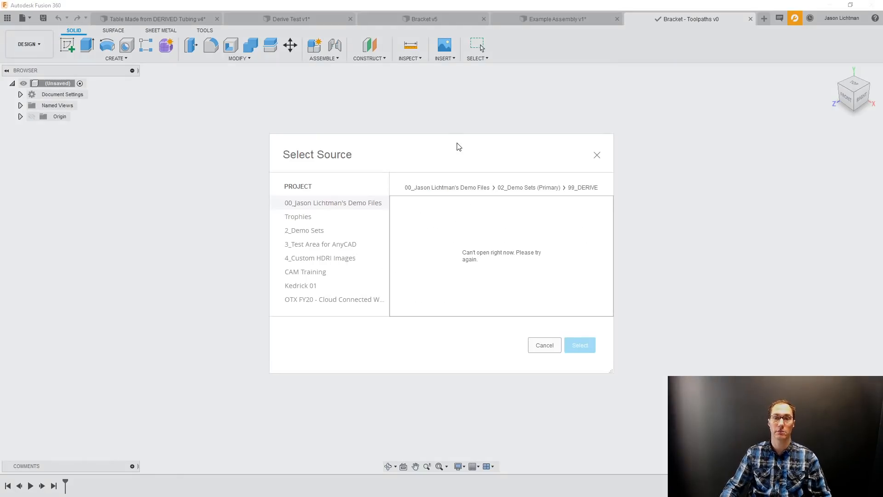
# Choose the Bracket design in 99_DERIVE as the source and derive its Part body into Bracket - Toolpaths.
pyautogui.click(514, 188)
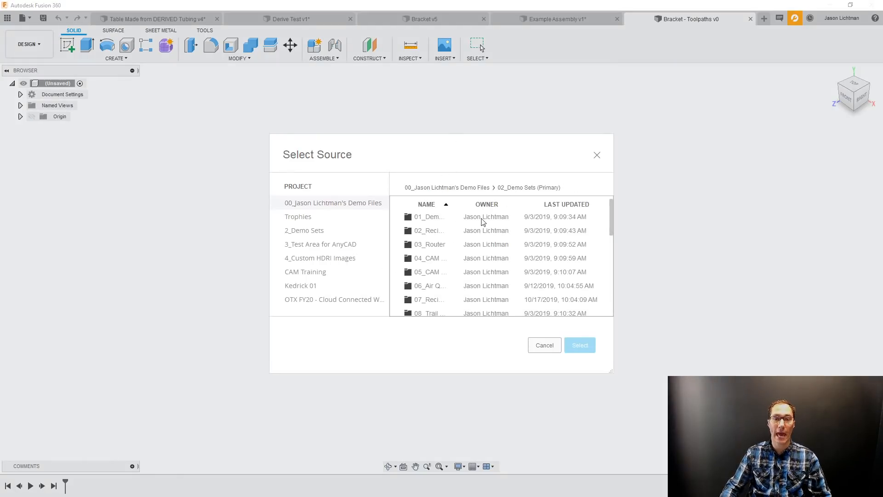
pyautogui.scroll(-1, 422, 306)
pyautogui.scroll(2, 432, 276)
pyautogui.scroll(2, 431, 284)
pyautogui.doubleClick(432, 299)
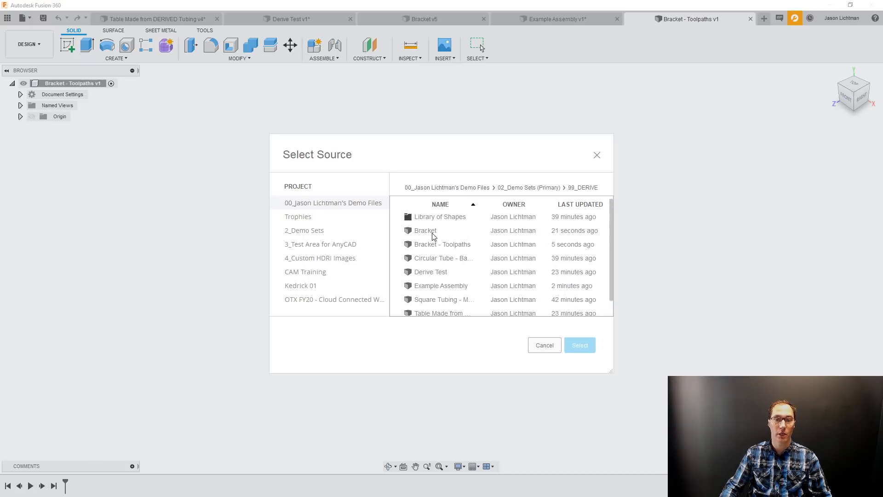
pyautogui.click(432, 231)
pyautogui.click(578, 344)
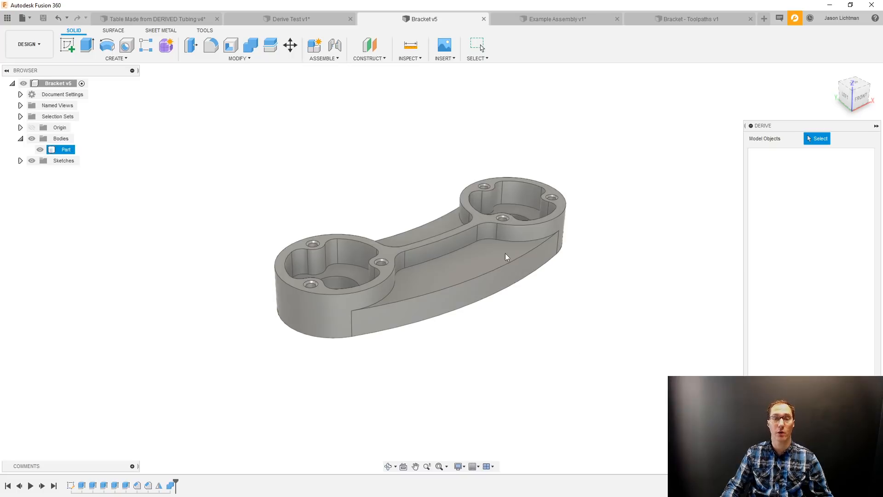
pyautogui.click(490, 245)
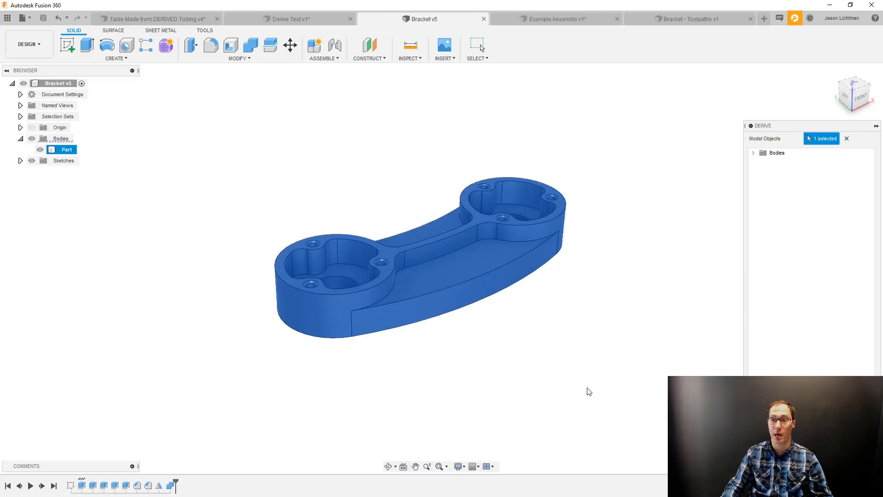
pyautogui.click(833, 439)
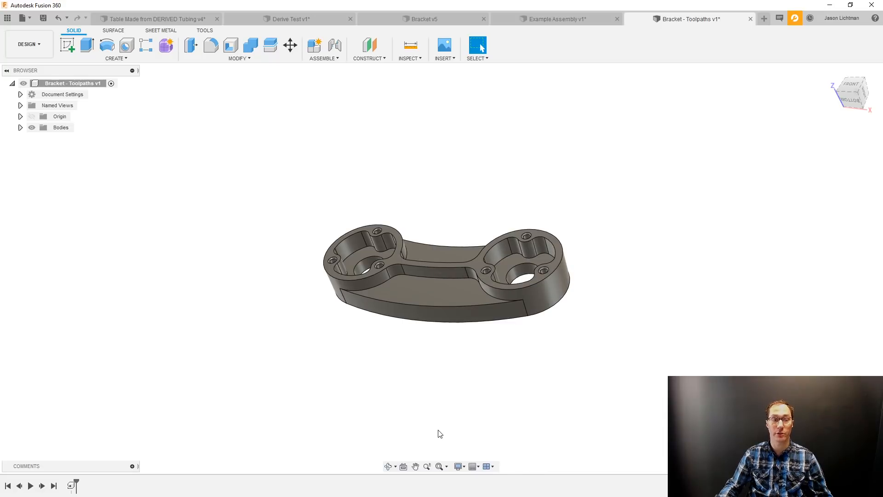
# Show the origin and sketch a rectangle enclosing the whole bracket on the front (XY) origin plane.
pyautogui.click(21, 128)
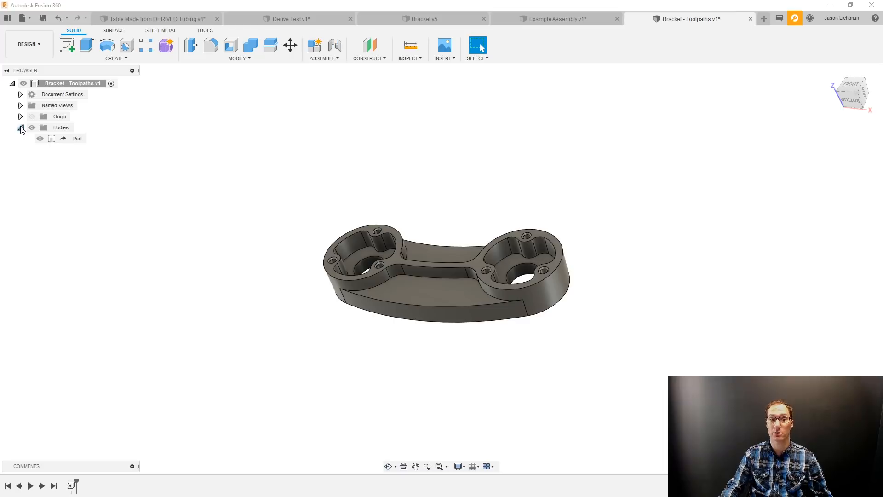
pyautogui.click(32, 116)
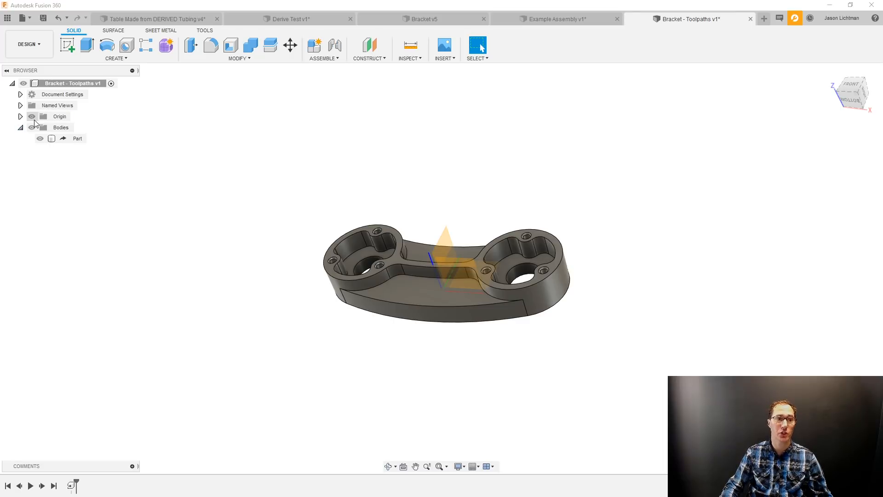
pyautogui.rightClick(443, 273)
pyautogui.click(444, 315)
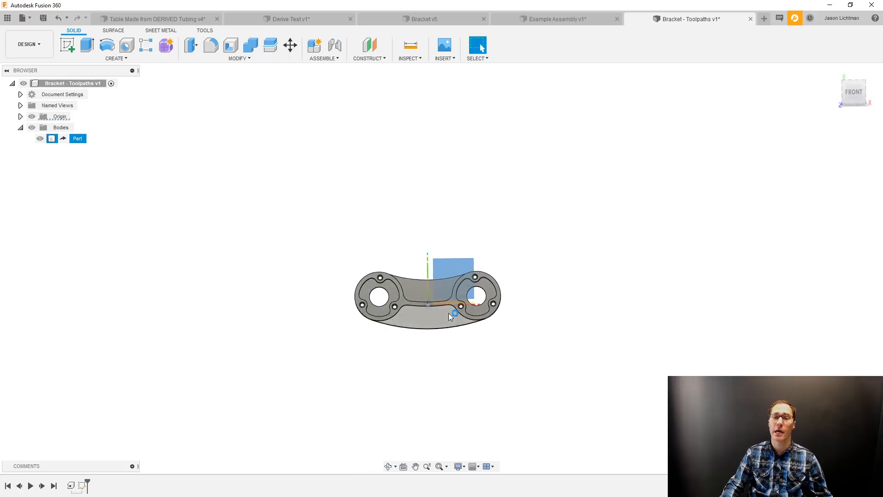
pyautogui.press('r')
pyautogui.click(248, 220)
pyautogui.click(590, 411)
# Dimension the rectangle to 5.5 in wide and 3 in high.
pyautogui.press('d')
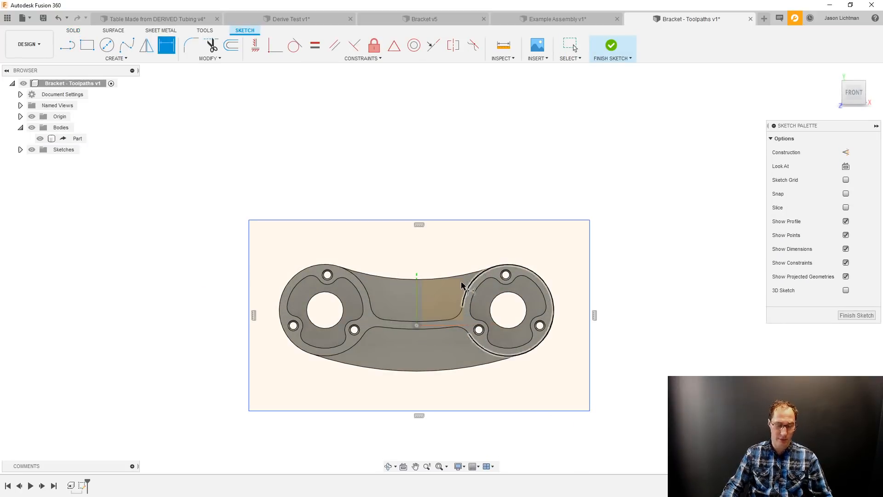
pyautogui.click(455, 220)
pyautogui.click(450, 197)
pyautogui.write('5.5')
pyautogui.press('Return')
pyautogui.click(251, 261)
pyautogui.click(232, 260)
pyautogui.write('3')
pyautogui.press('Return')
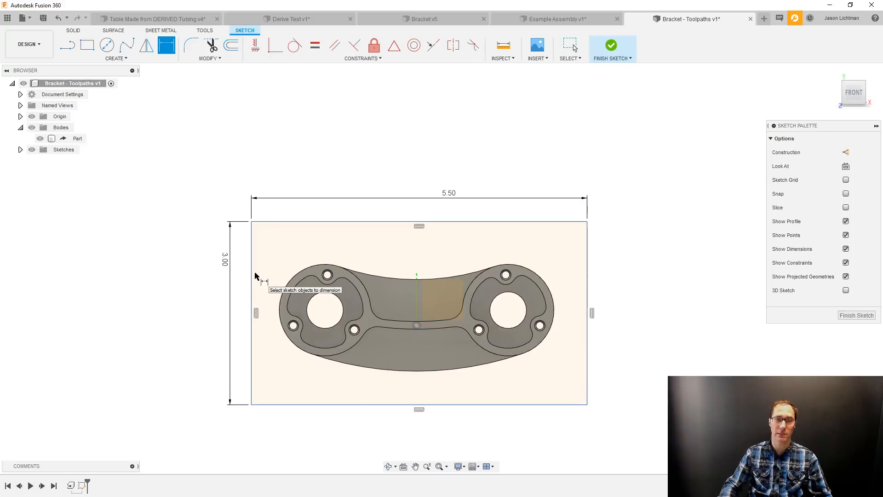
# Extrude the rectangle about 1.9 in over the bracket as a new body.
pyautogui.press('e')
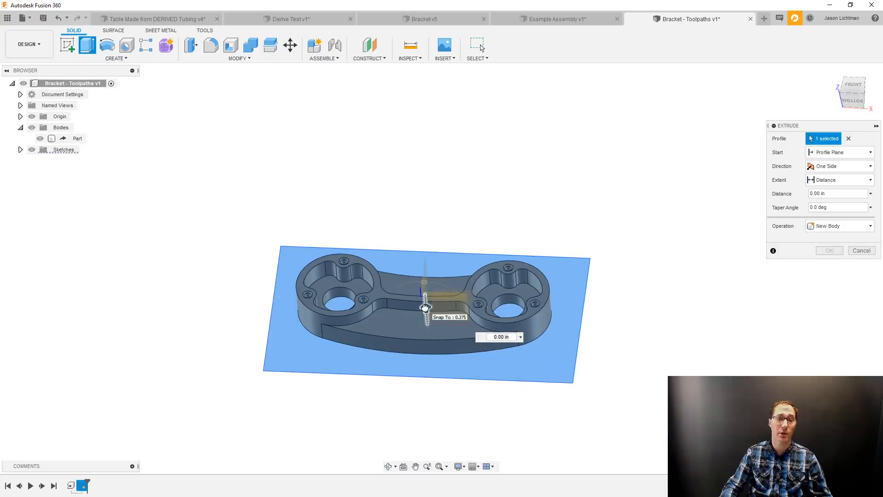
pyautogui.moveTo(425, 307); pyautogui.dragTo(418, 237)
pyautogui.click(833, 227)
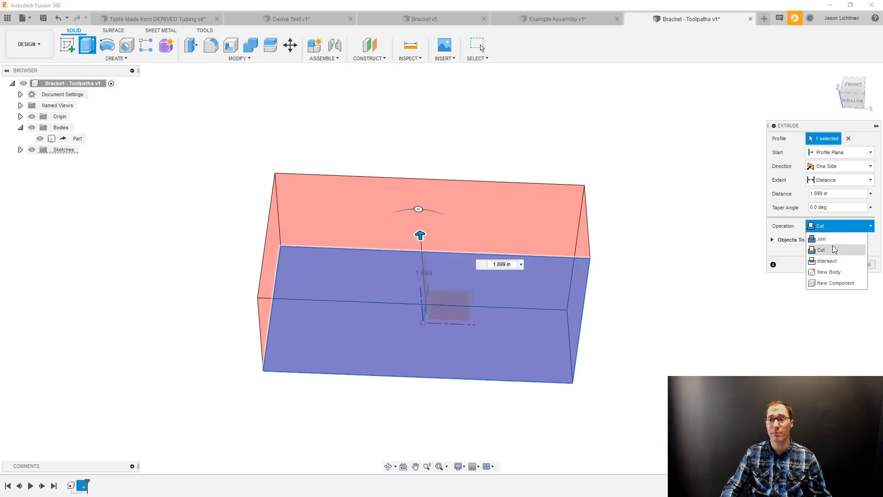
pyautogui.click(838, 273)
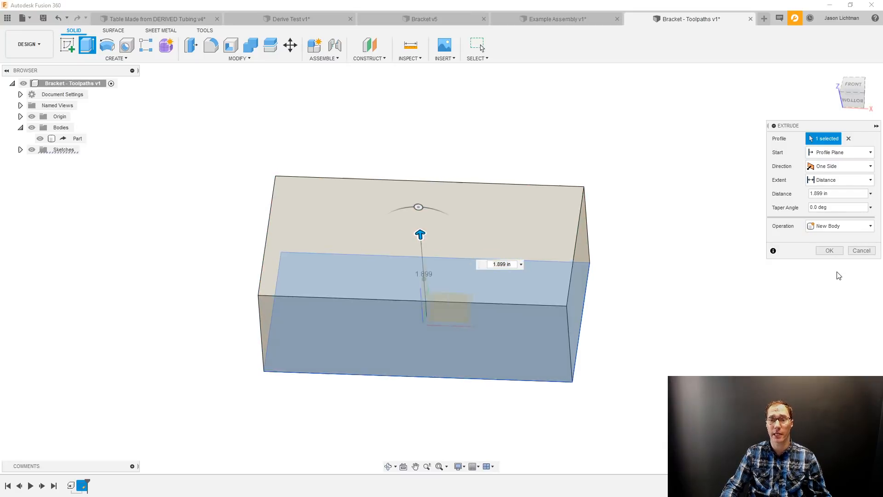
pyautogui.click(833, 251)
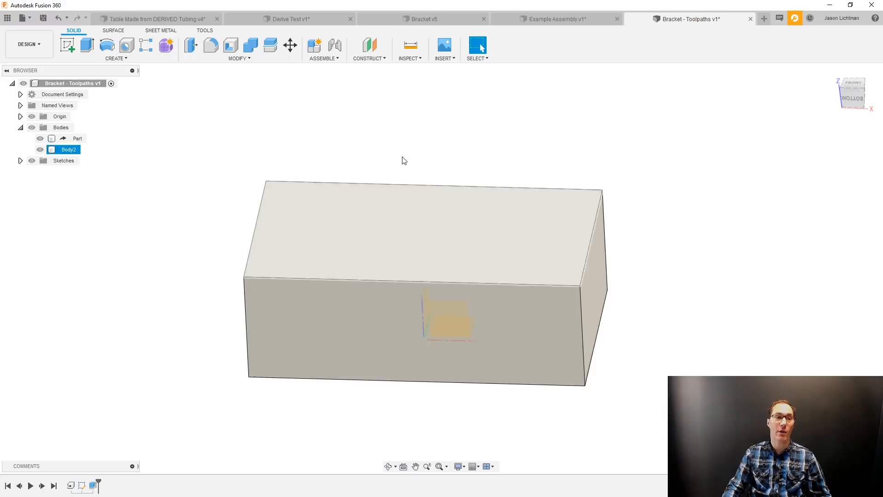
# Hide the extruded block body so only the derived Part body is shown.
pyautogui.click(73, 149)
pyautogui.click(97, 179)
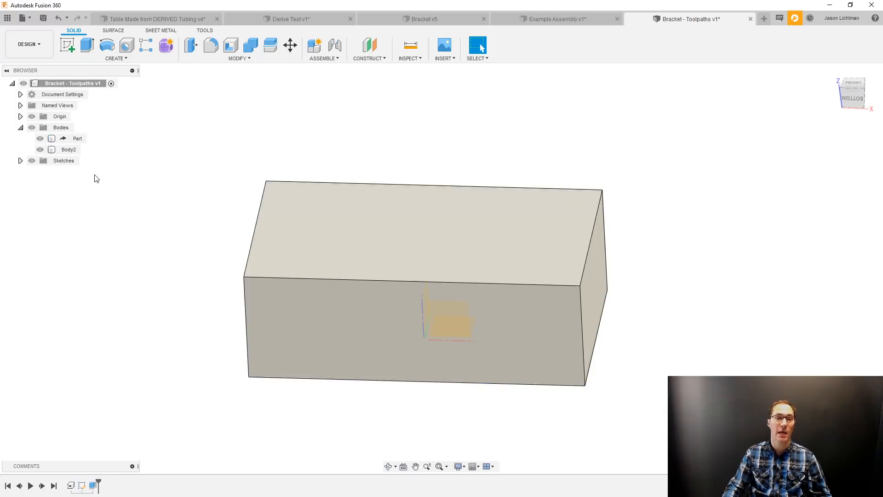
pyautogui.click(40, 149)
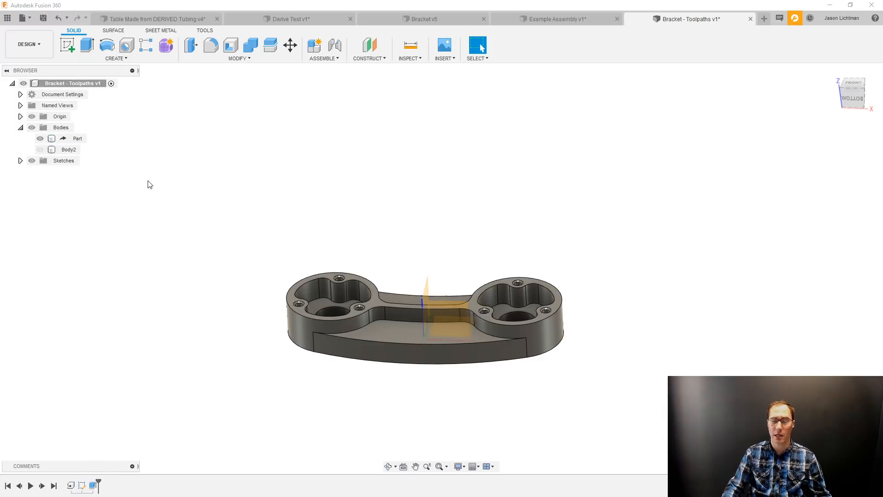
# Switch to the Manufacture workspace and start a 2D Face milling operation.
pyautogui.click(34, 43)
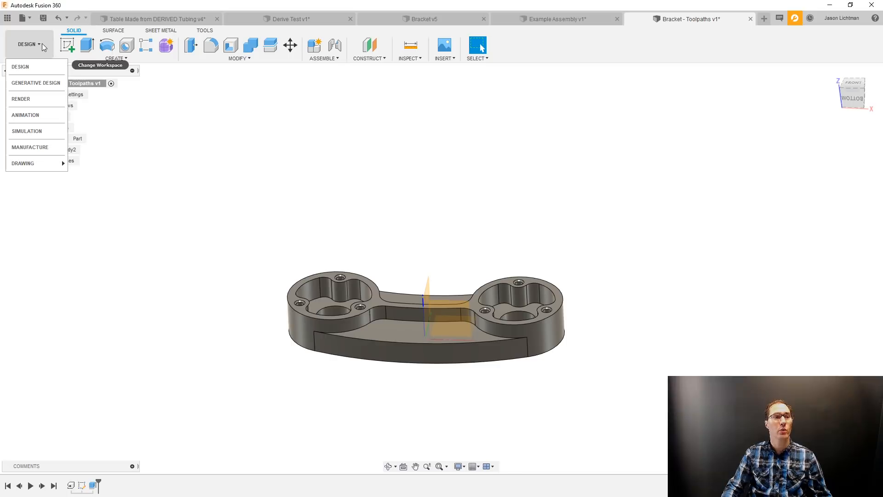
pyautogui.click(46, 147)
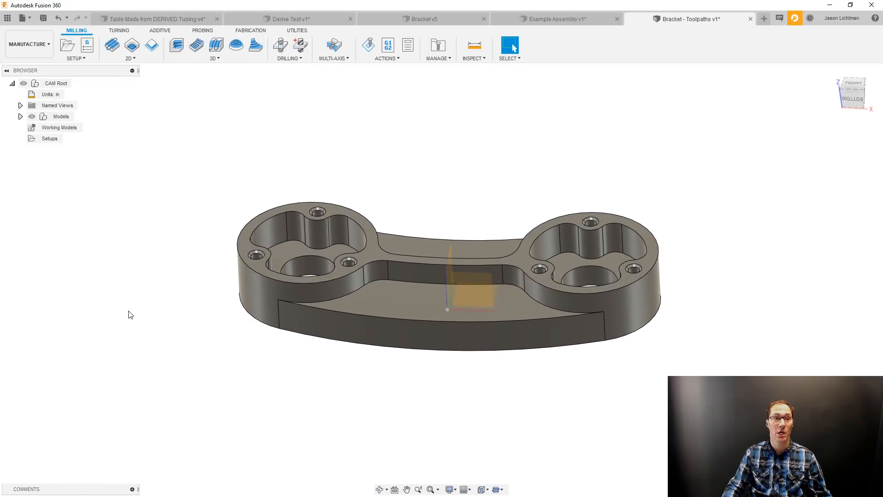
pyautogui.click(132, 58)
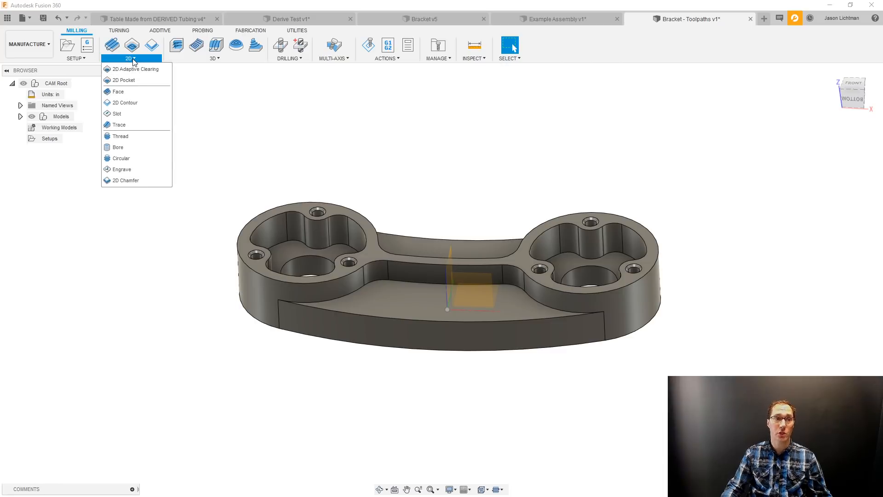
pyautogui.click(133, 91)
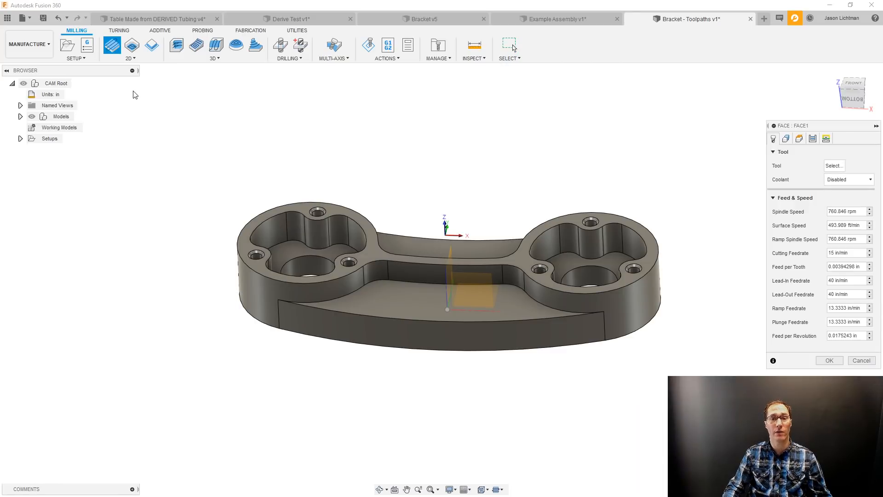
# Open the P9_HaasMill_Aug2017 tool library for the Face operation and filter it to face mills.
pyautogui.click(834, 166)
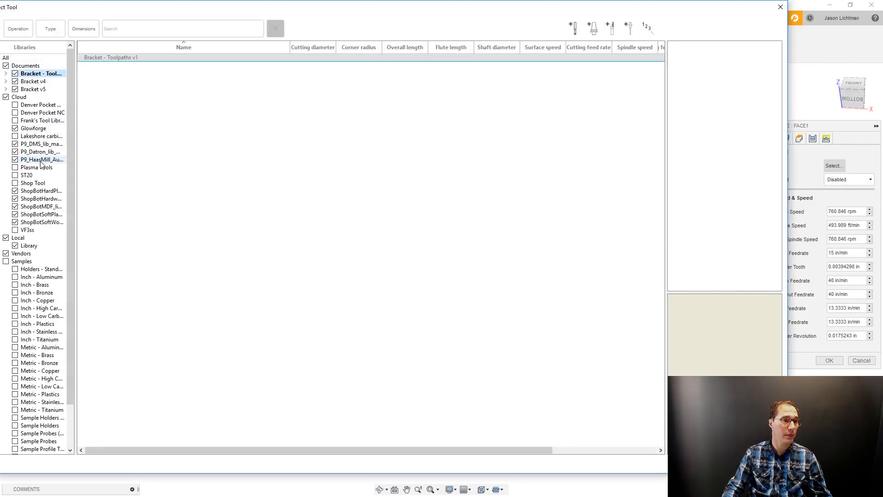
pyautogui.click(42, 159)
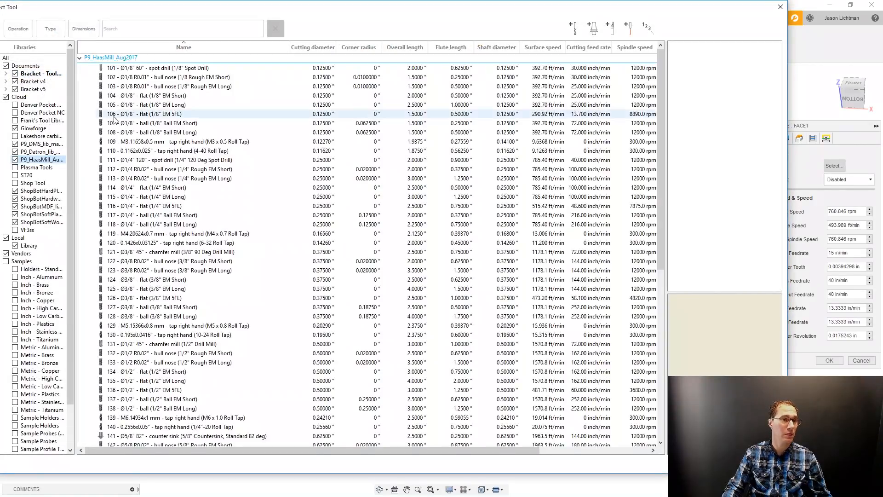
pyautogui.click(50, 28)
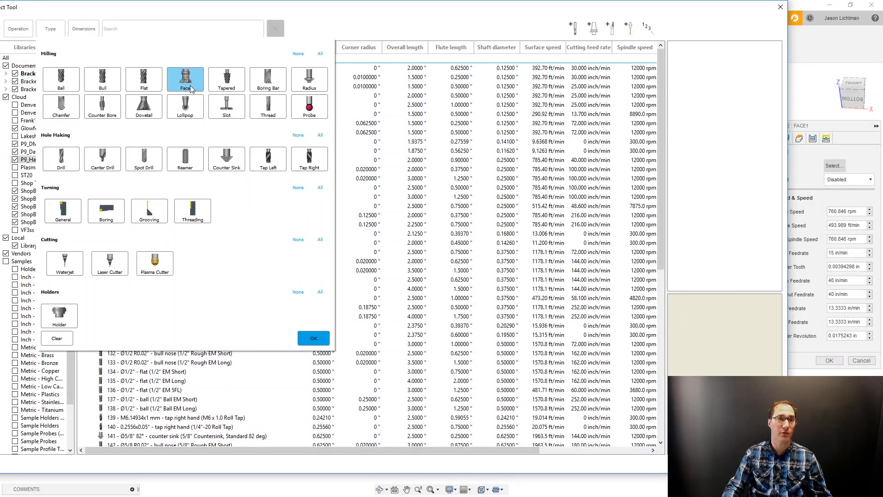
pyautogui.click(321, 341)
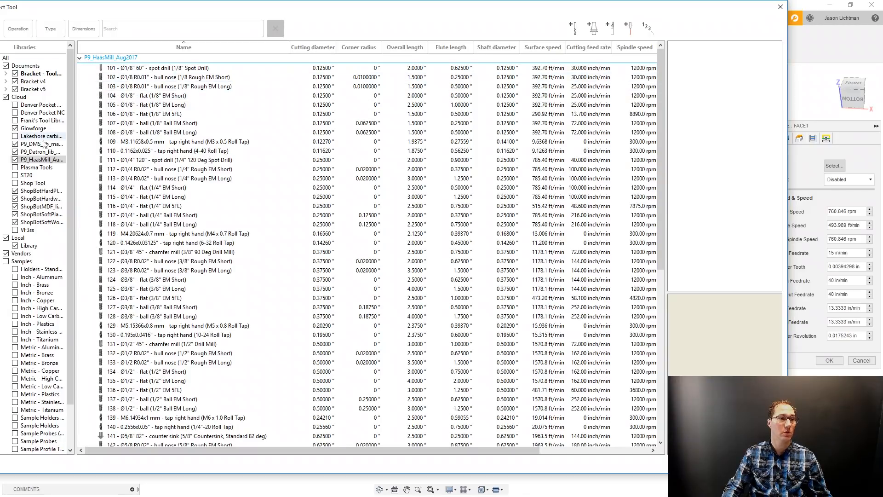
pyautogui.click(50, 29)
pyautogui.click(198, 83)
pyautogui.click(307, 339)
# Assign tool 172, the 2.5-inch face mill, to the Face operation and generate its toolpath.
pyautogui.click(168, 79)
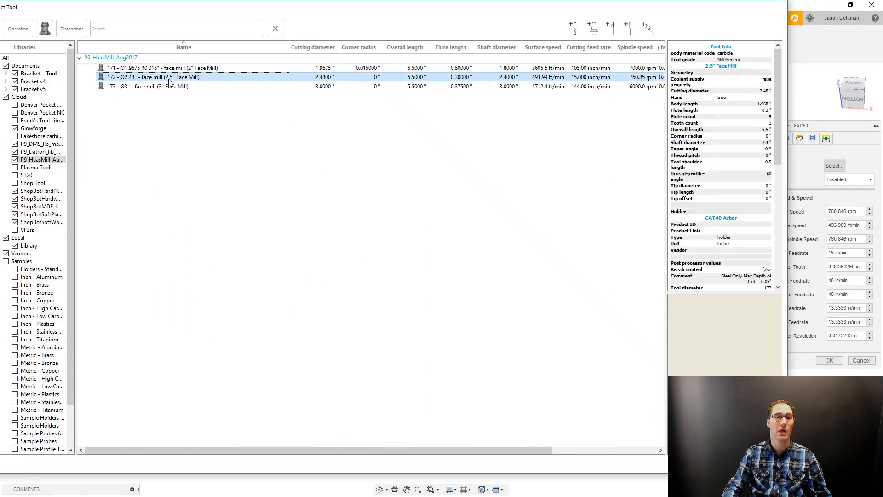
pyautogui.doubleClick(170, 79)
pyautogui.press('Return')
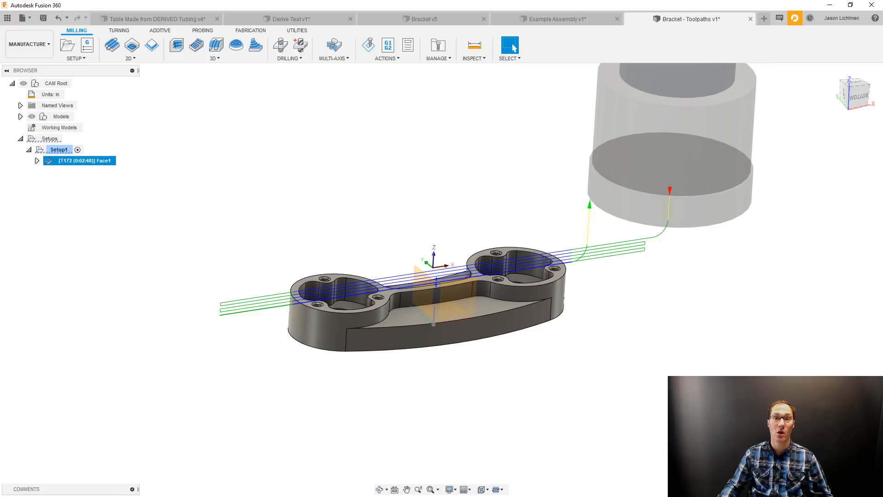
# Compare the source Bracket with Bracket - Toolpaths, viewing the Face1 toolpath and its available commands.
pyautogui.click(409, 21)
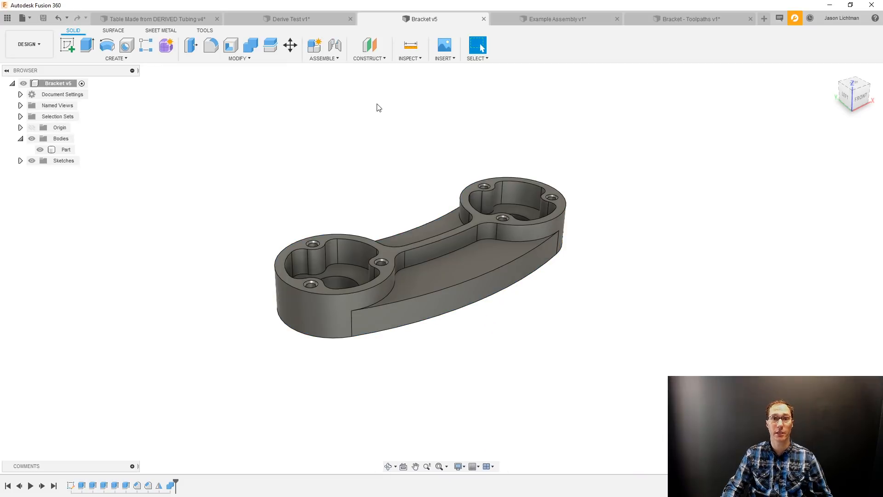
pyautogui.click(707, 22)
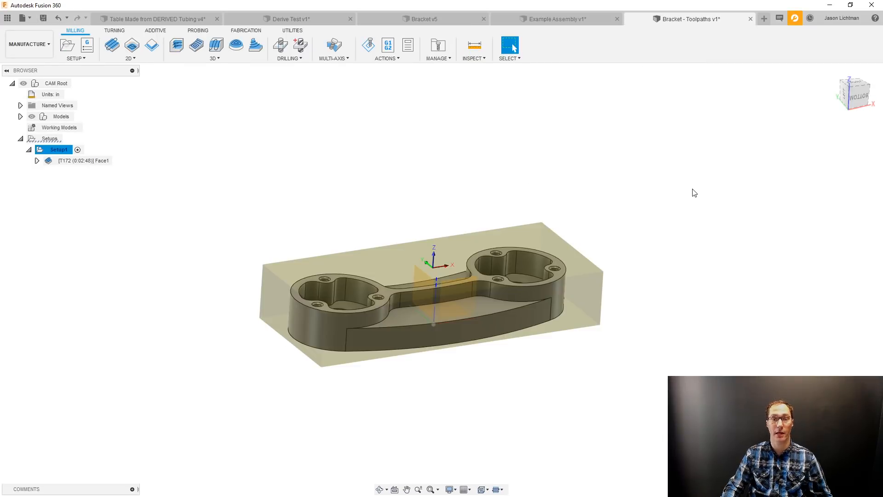
pyautogui.rightClick(105, 162)
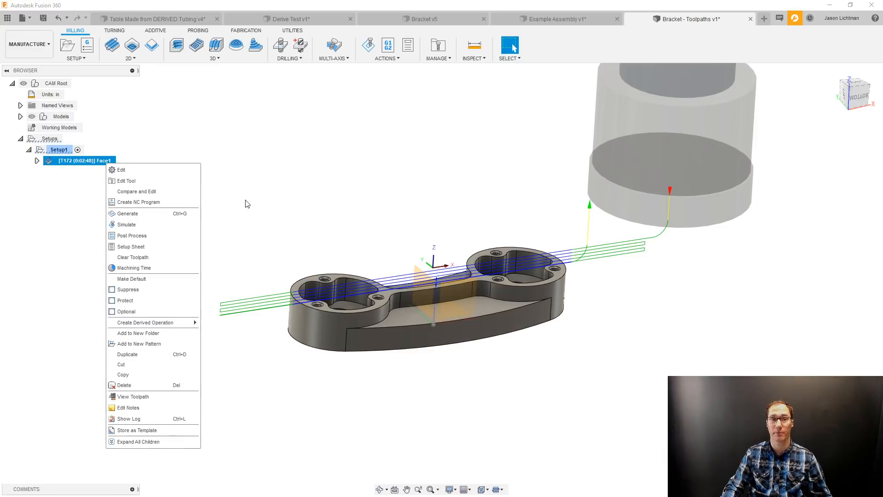
pyautogui.press('Escape')
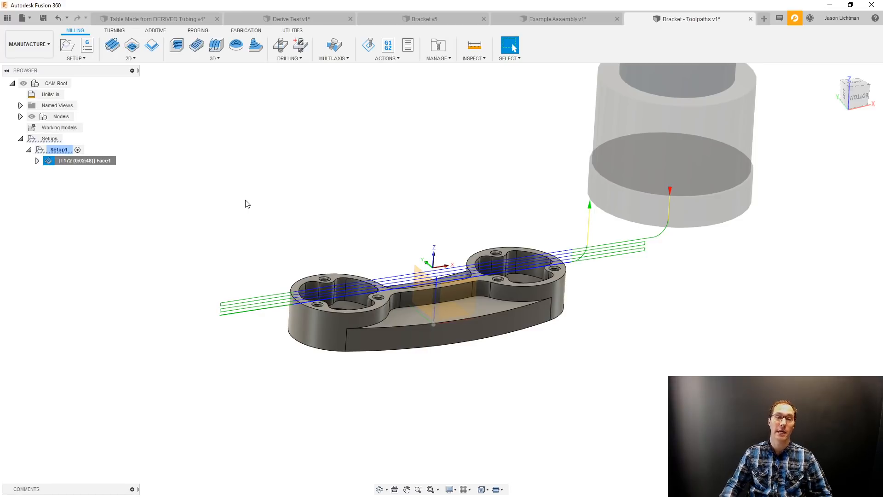
# In the source Bracket design, edit the first sketch and set the 3.00 in diameter dimension below the profile to 3.1 in.
pyautogui.click(379, 18)
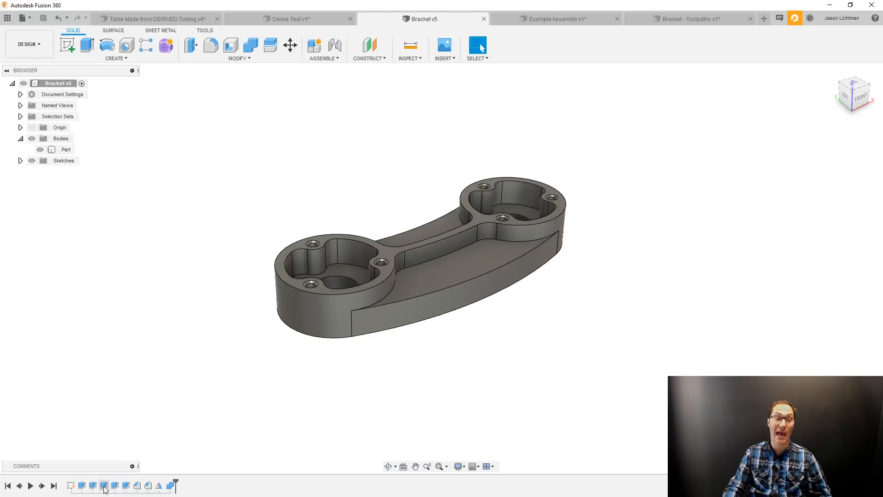
pyautogui.rightClick(70, 486)
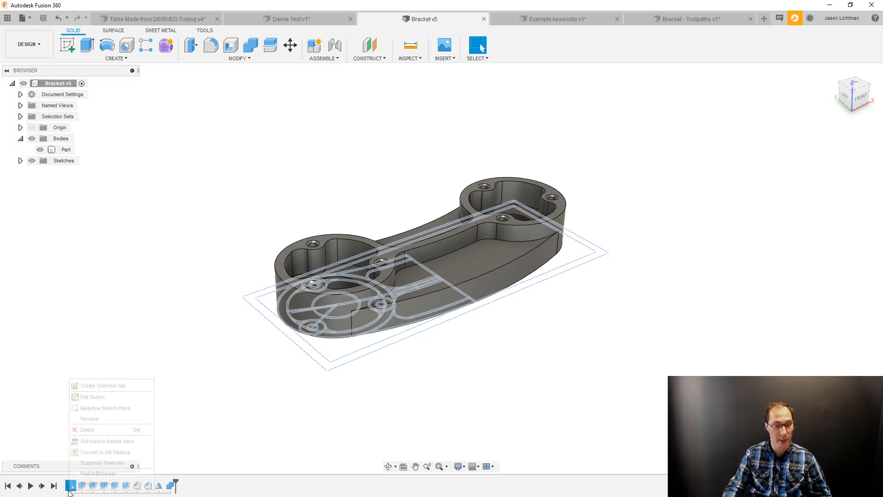
pyautogui.click(99, 394)
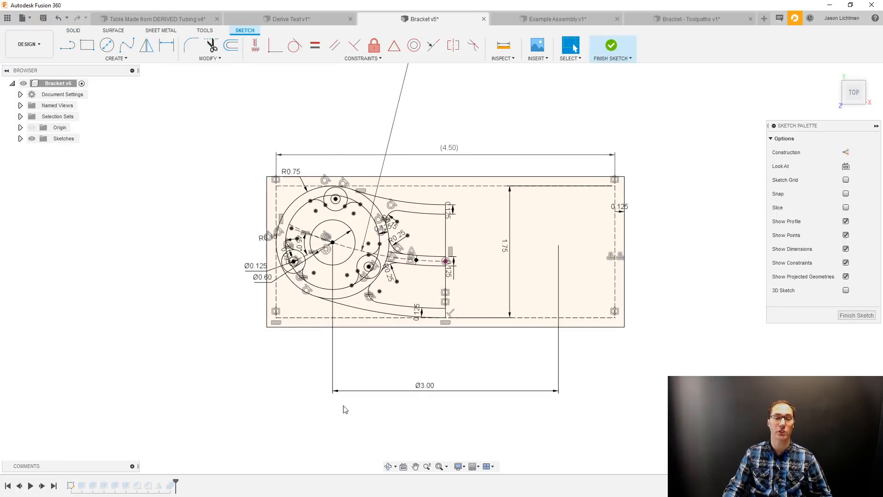
pyautogui.doubleClick(428, 386)
pyautogui.write('3.1')
pyautogui.press('Return')
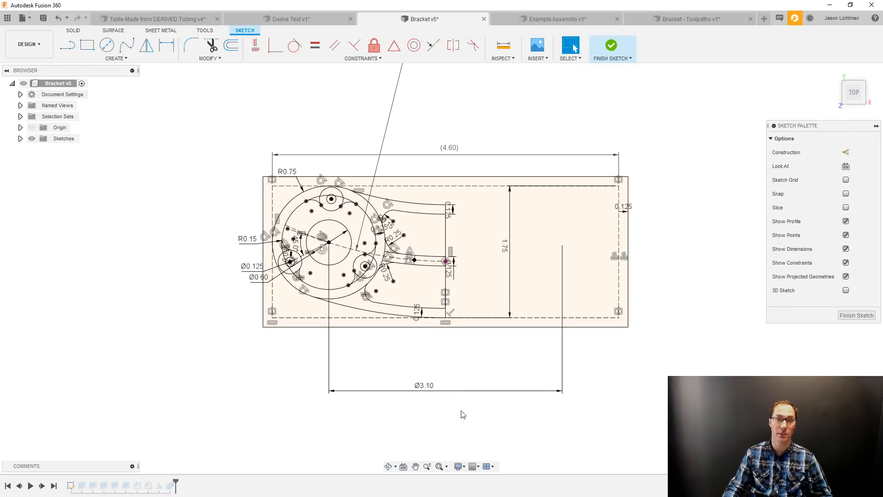
pyautogui.click(611, 45)
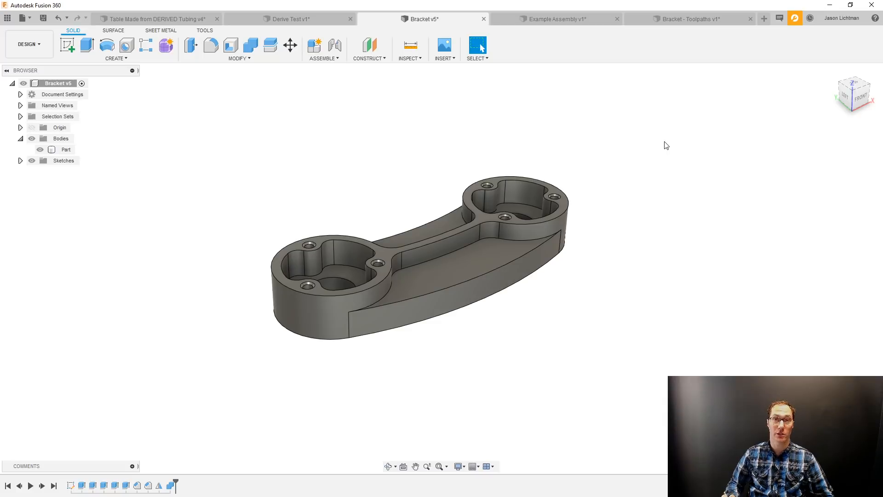
# In the Design workspace of Bracket - Toolpaths, delete the rectangle sketch and the block extrusion, keeping only the Derive feature.
pyautogui.click(699, 16)
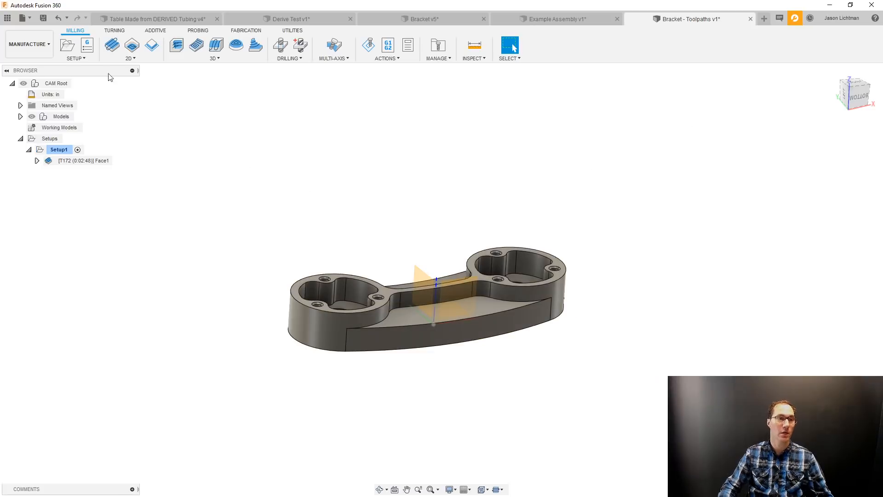
pyautogui.click(29, 43)
pyautogui.click(38, 60)
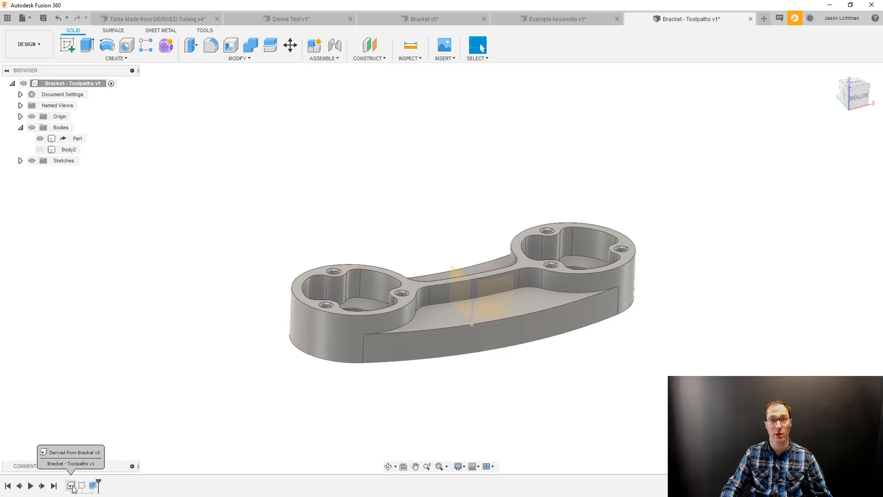
pyautogui.click(71, 485)
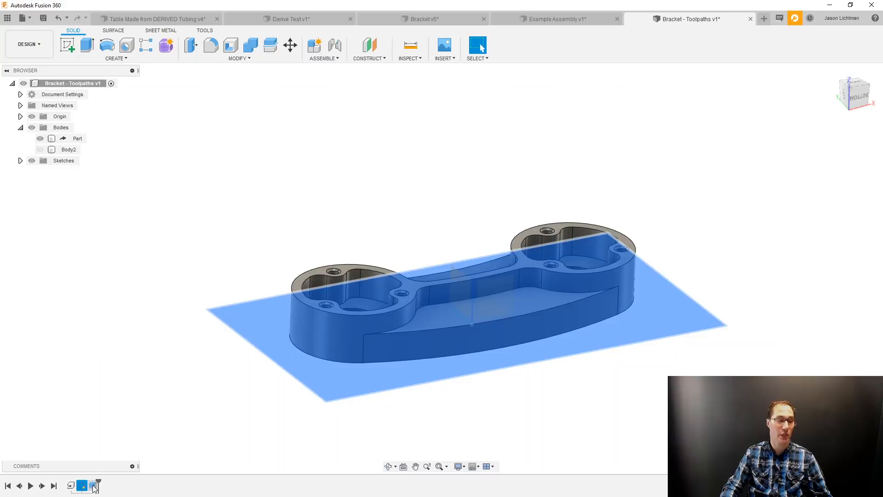
pyautogui.click(92, 486)
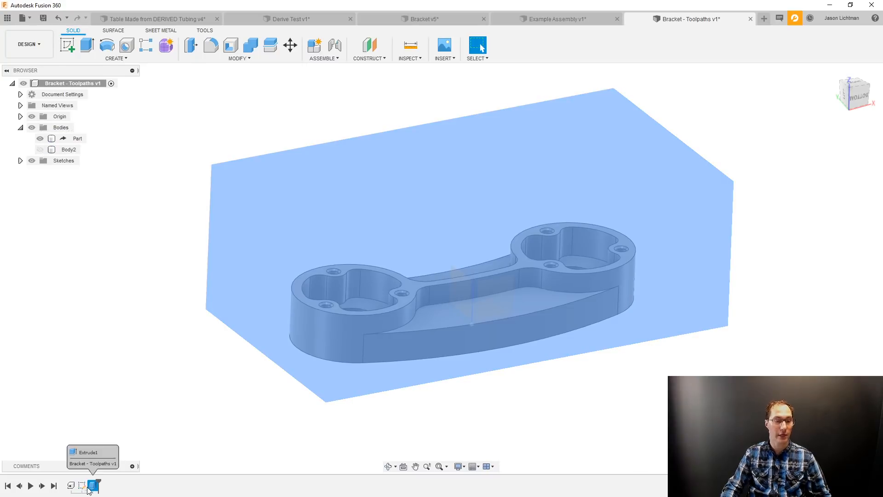
pyautogui.click(83, 489)
pyautogui.press('Delete')
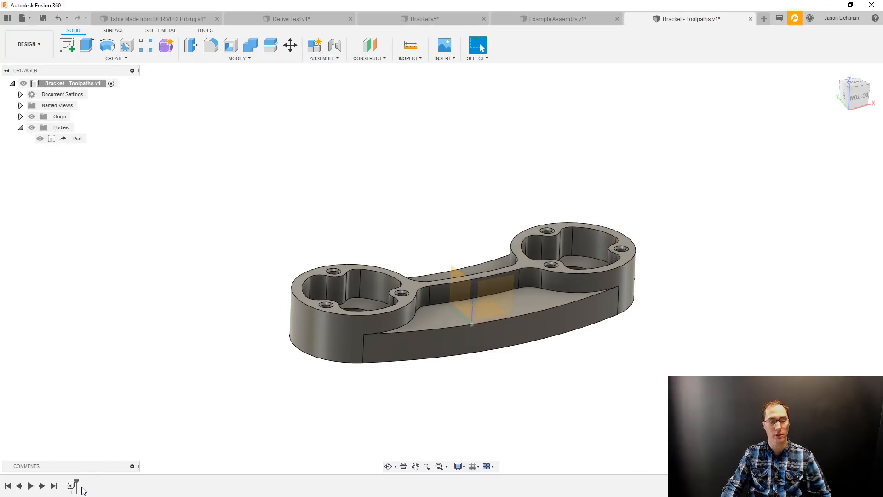
# Start editing the Derive feature, saving the source Bracket as a new version described User Saved, and close the edit.
pyautogui.rightClick(71, 486)
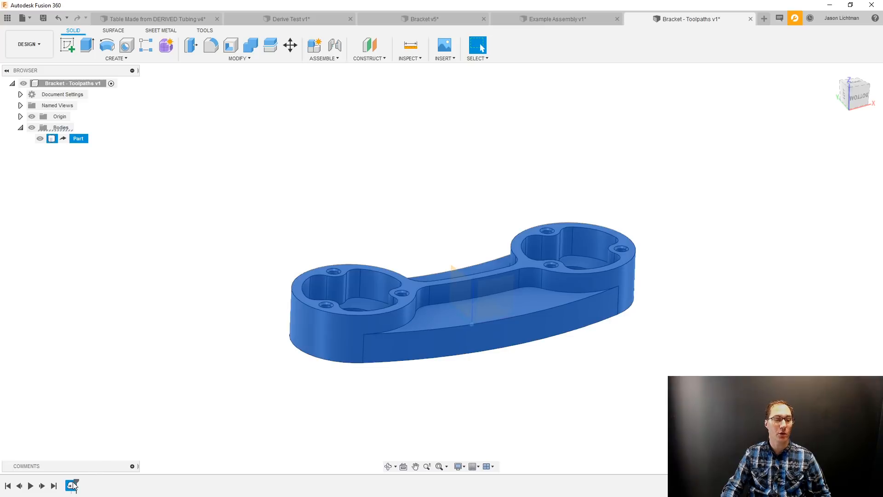
pyautogui.click(102, 401)
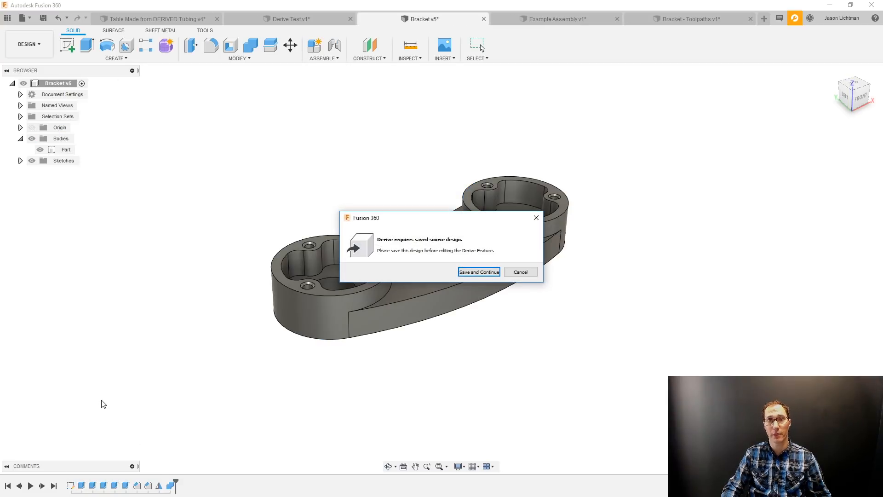
pyautogui.click(479, 272)
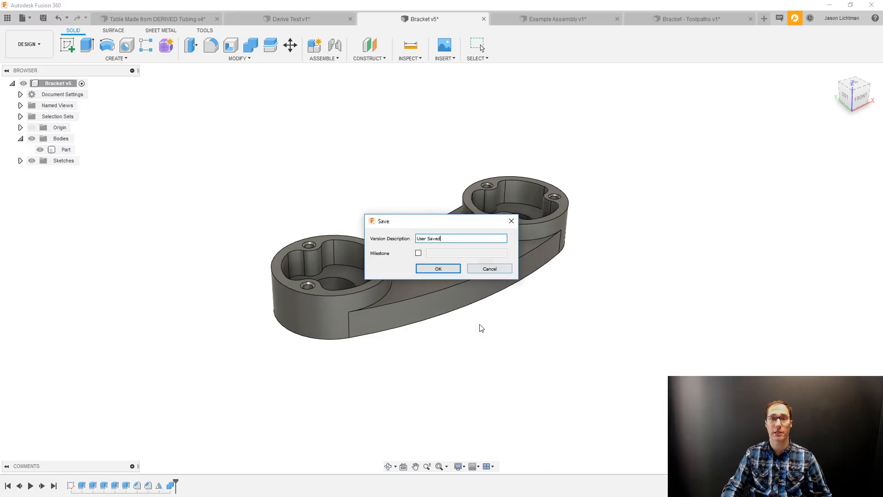
pyautogui.click(459, 268)
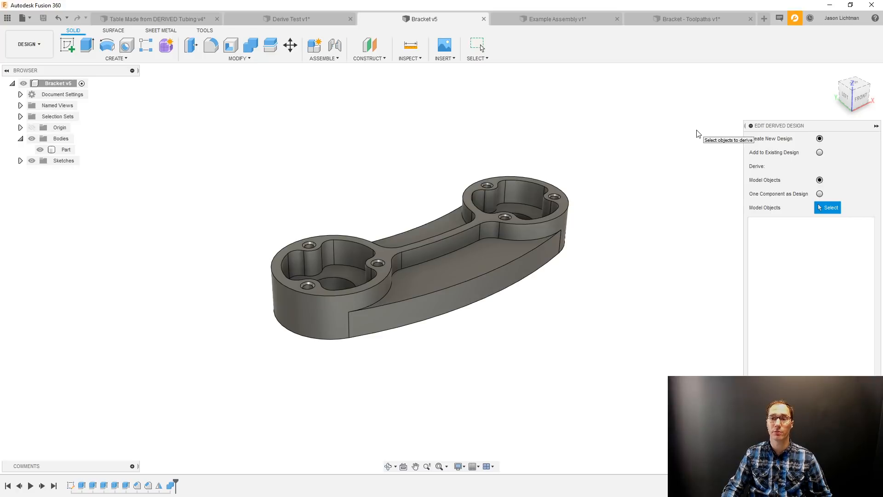
pyautogui.click(542, 243)
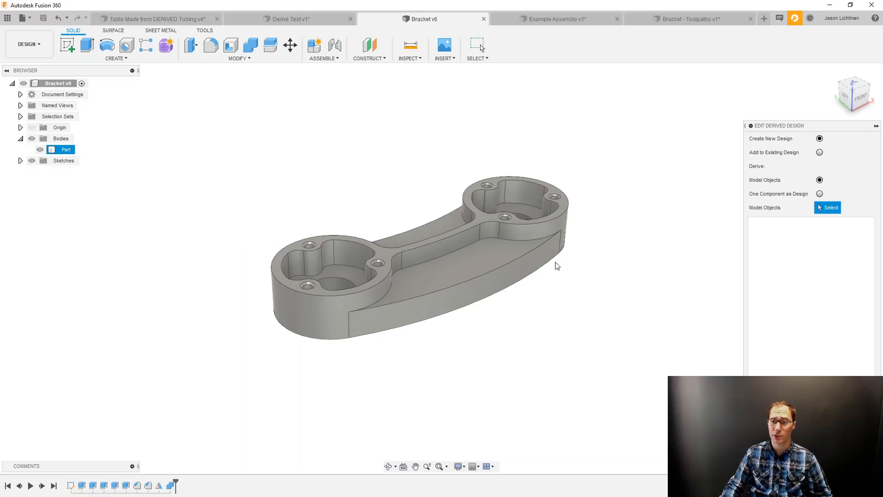
pyautogui.click(862, 442)
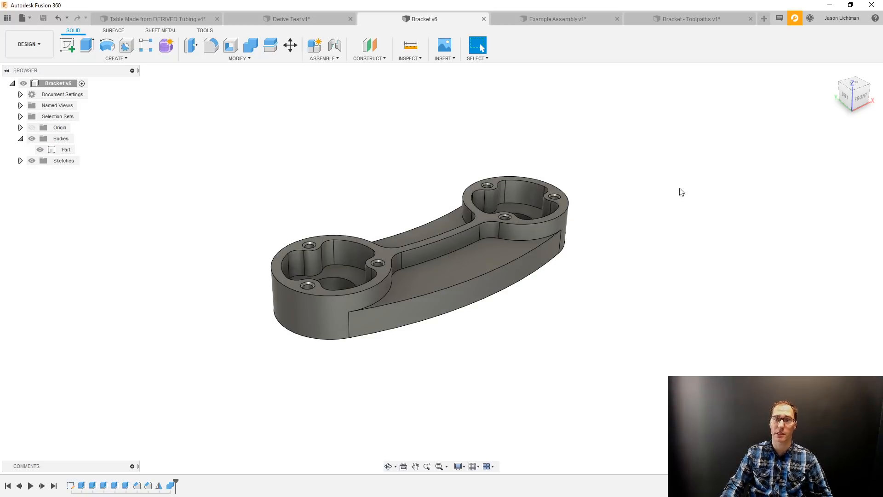
# Create a new design and save it as Derive Example 2 in the 99_DERIVE folder.
pyautogui.click(763, 18)
pyautogui.click(43, 19)
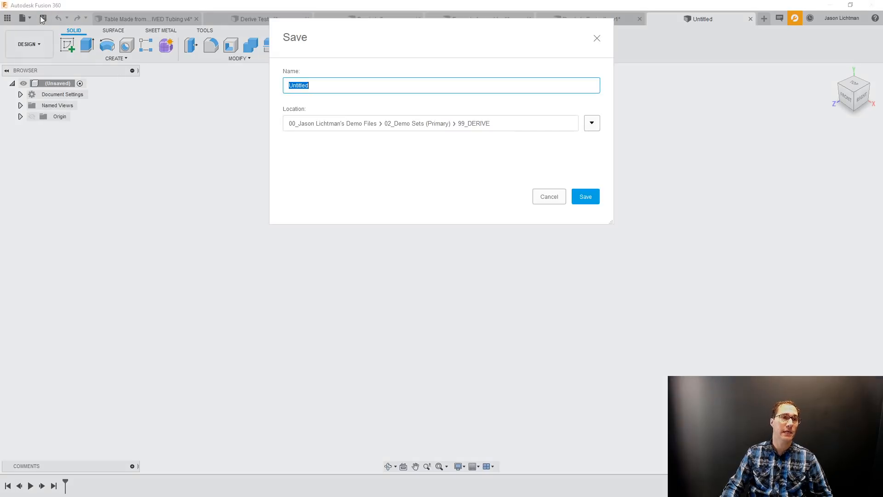
pyautogui.write('De')
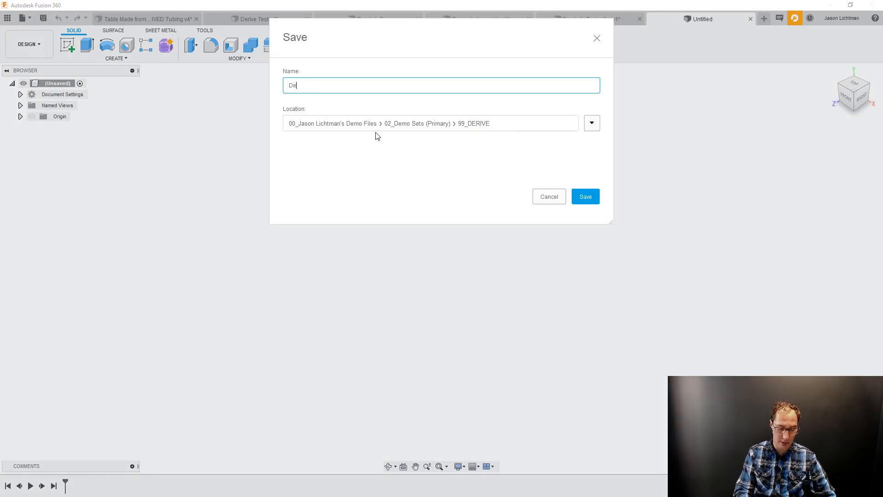
pyautogui.write('rive Example')
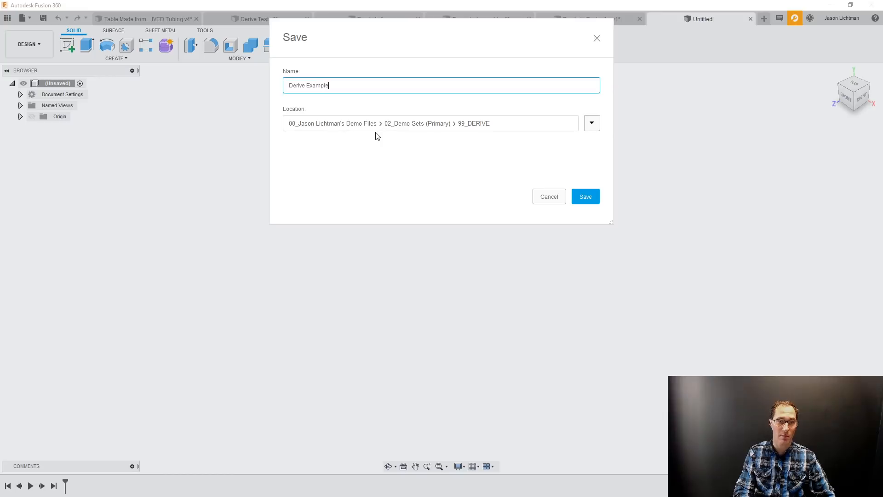
pyautogui.write('1')
pyautogui.press('Return')
# Insert a Derive from the Bracket design into Derive Example 2, bringing in only its Master Sketch.
pyautogui.click(439, 58)
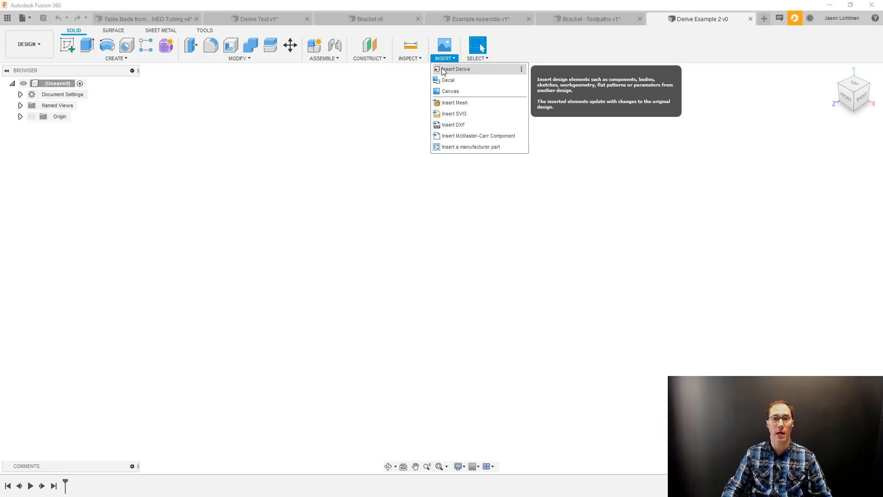
pyautogui.click(442, 68)
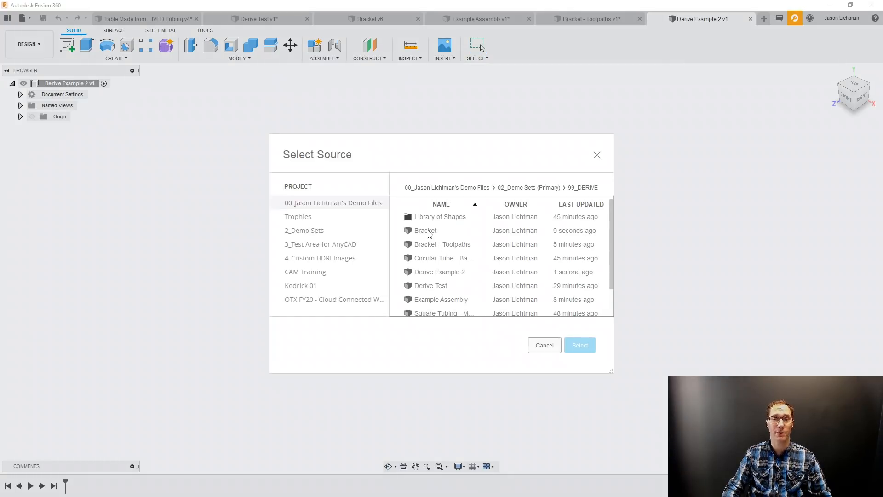
pyautogui.click(426, 230)
pyautogui.click(581, 345)
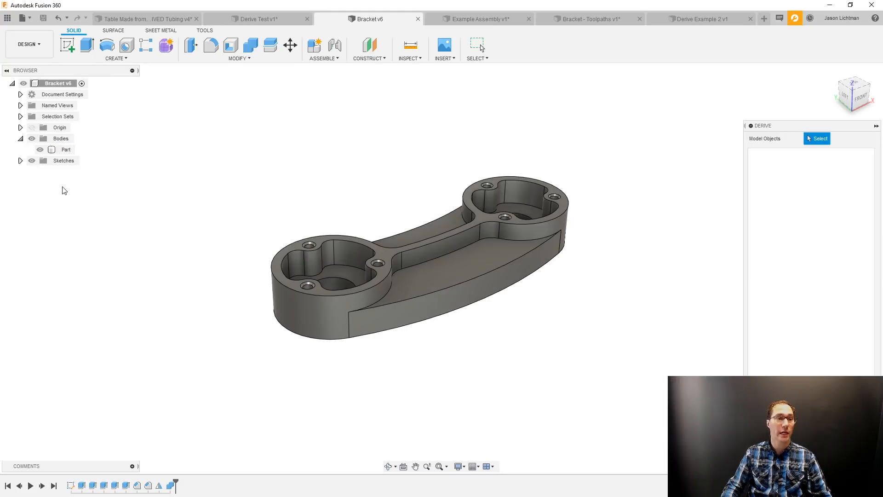
pyautogui.click(21, 160)
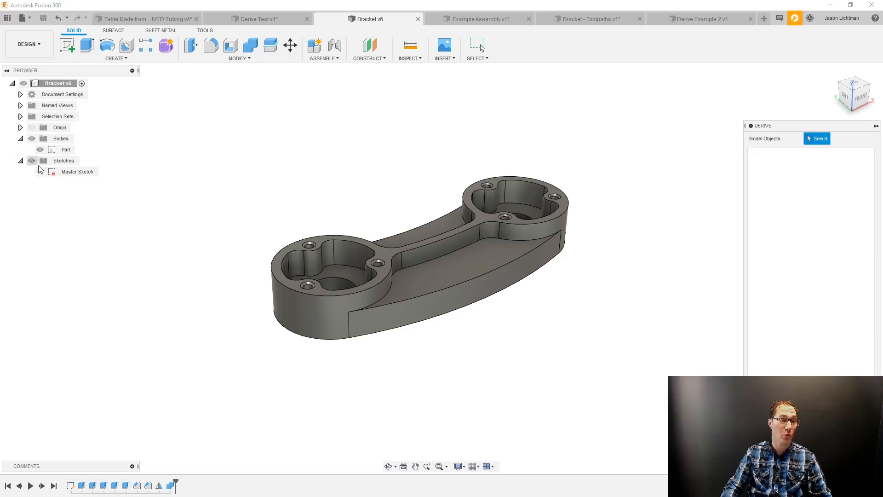
pyautogui.click(77, 171)
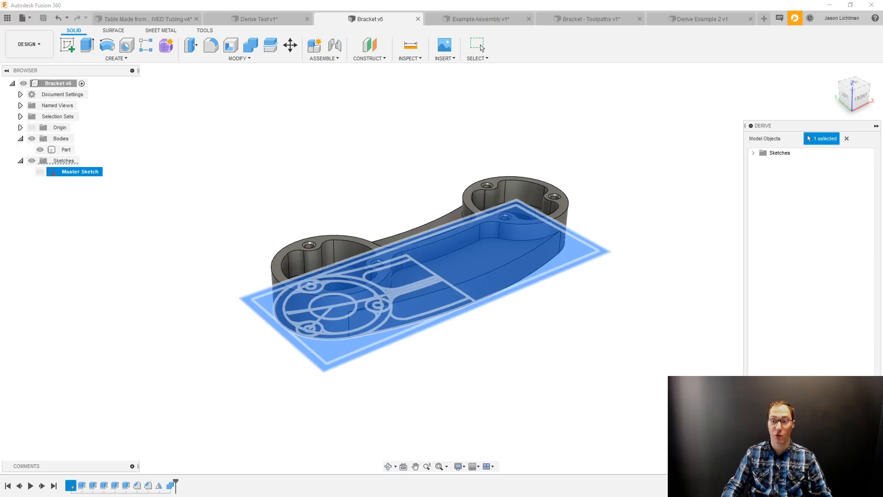
pyautogui.press('Return')
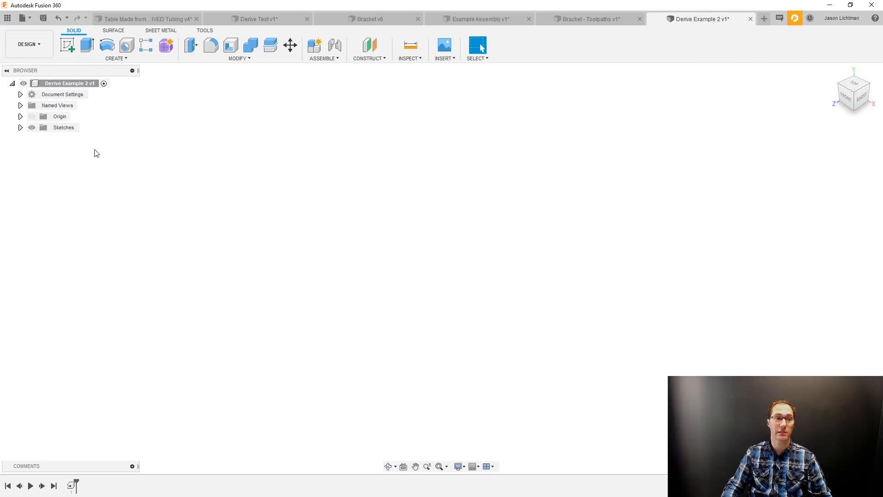
# Expand the derived sketches in Derive Example 2, show the Master Sketch, and check one of its vertical lines.
pyautogui.click(21, 127)
pyautogui.click(41, 139)
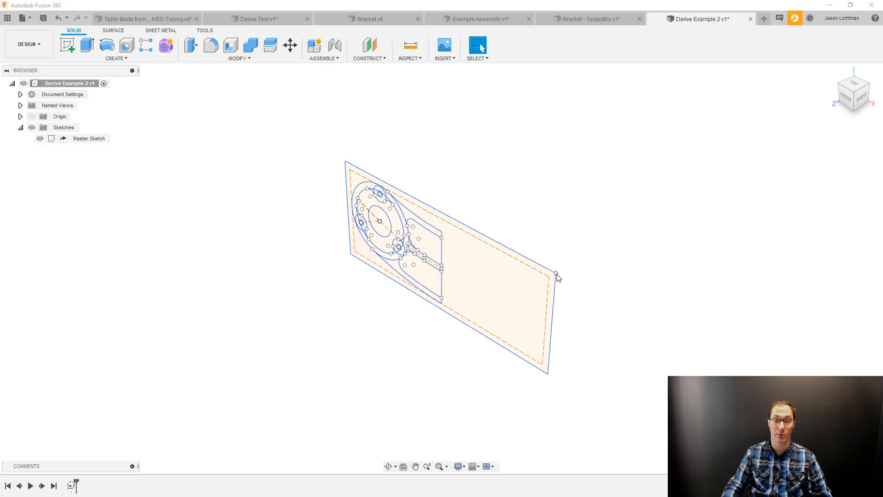
pyautogui.click(442, 281)
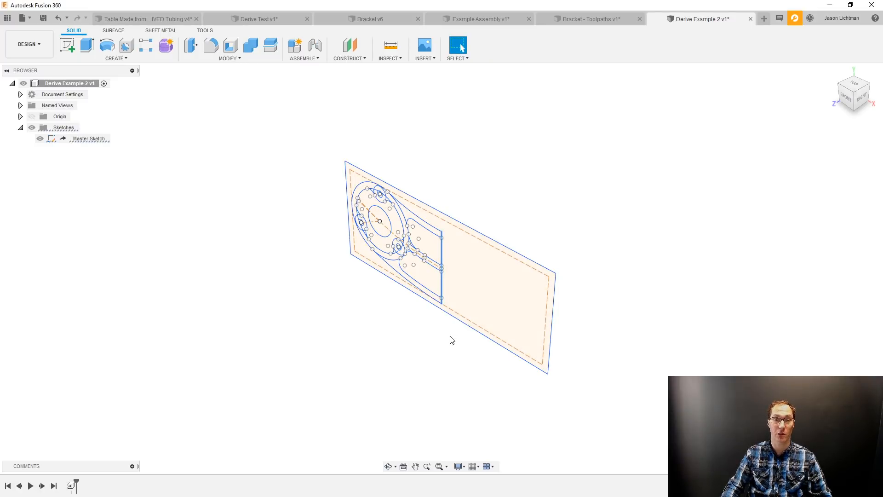
pyautogui.press('Escape')
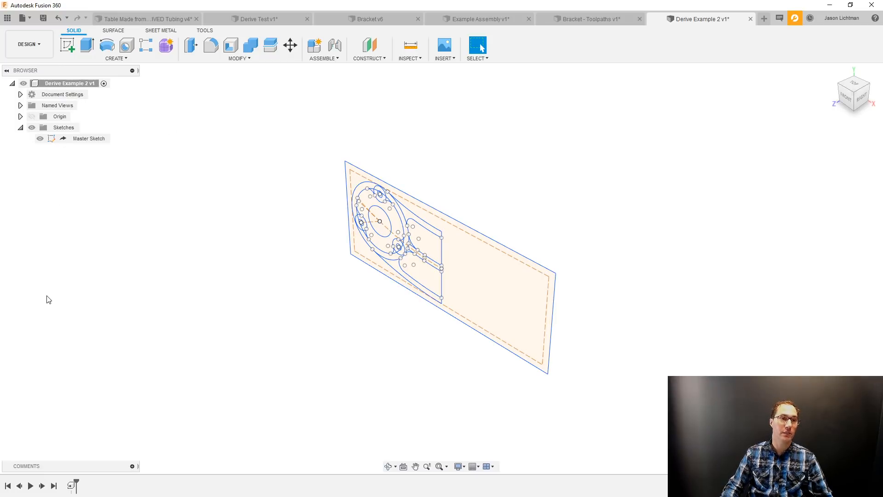
pyautogui.click(67, 85)
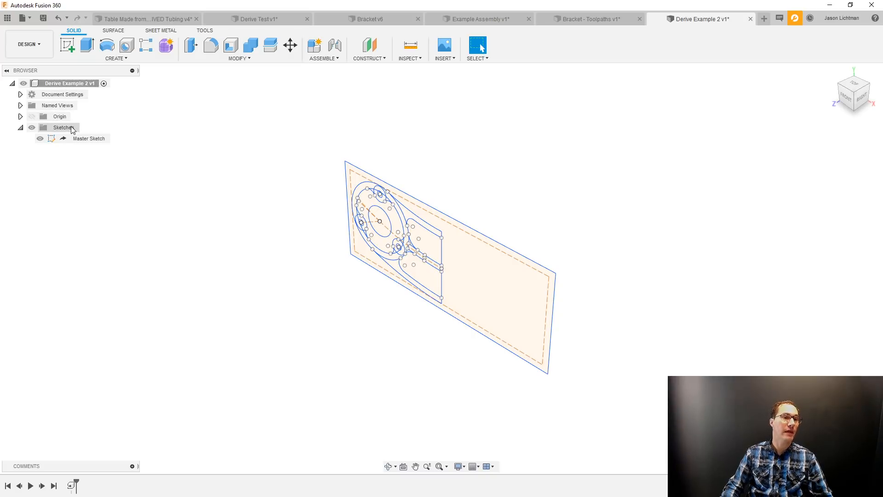
# Look over the Bracket - Toolpaths design and the source Bracket with its Master Sketch, and return to Derive Example 2.
pyautogui.click(574, 21)
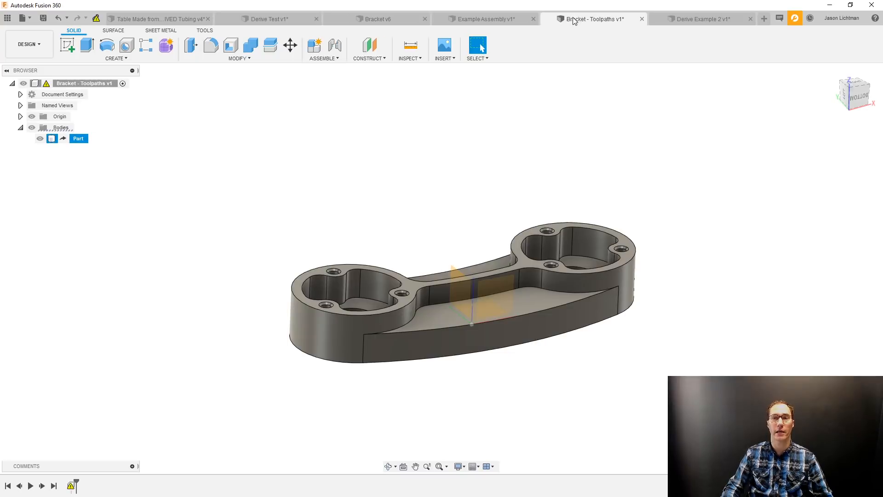
pyautogui.click(386, 20)
pyautogui.click(41, 172)
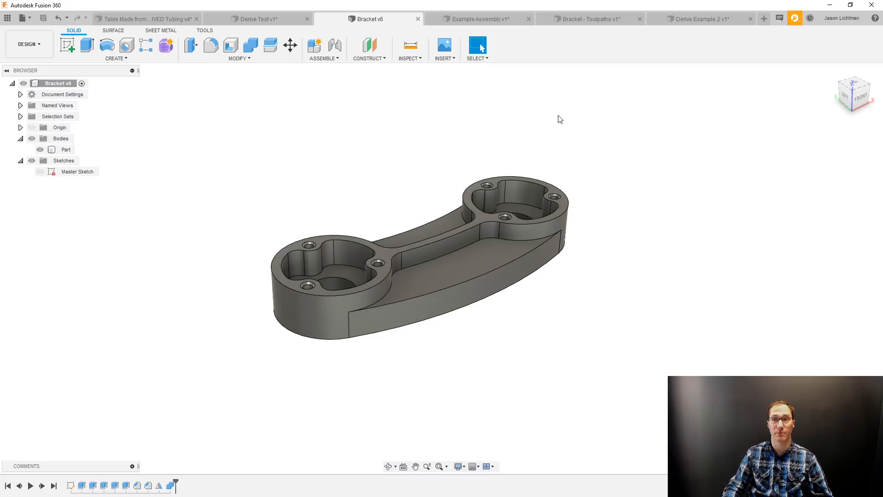
pyautogui.click(684, 21)
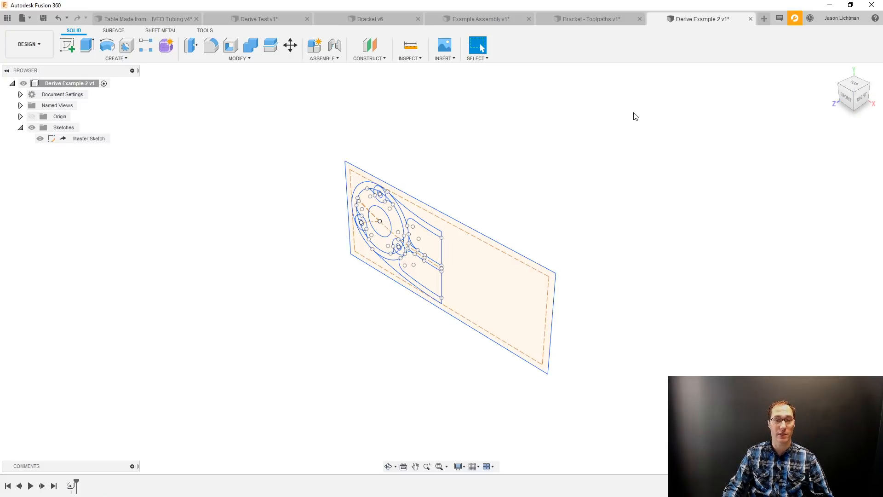
# Delete the Derive feature holding only the Master Sketch and start a new Derive with the Bracket design as source.
pyautogui.click(70, 486)
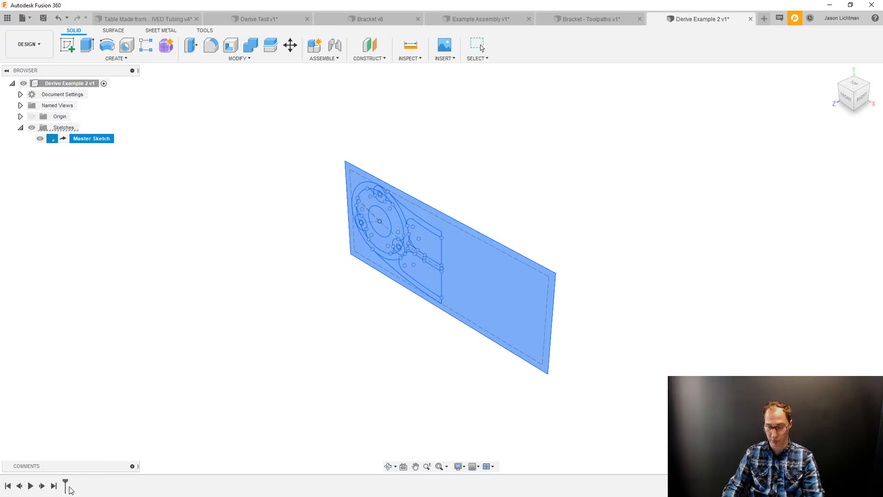
pyautogui.press('Delete')
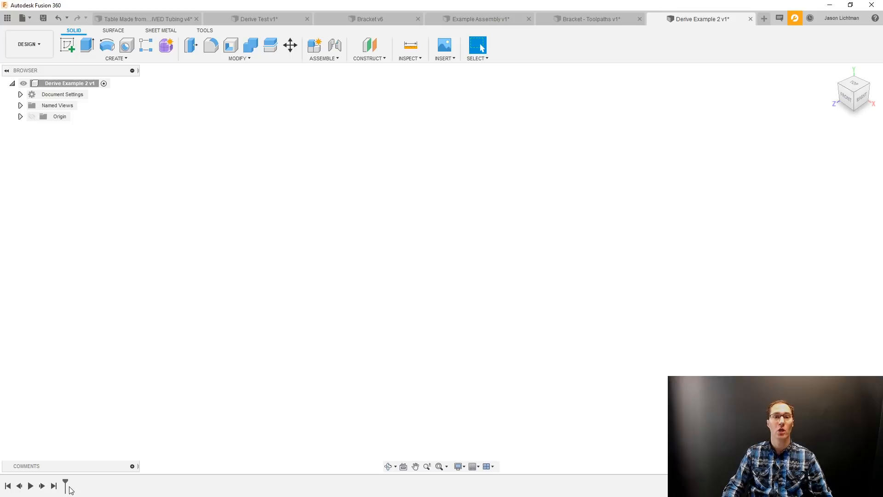
pyautogui.click(445, 58)
pyautogui.click(449, 69)
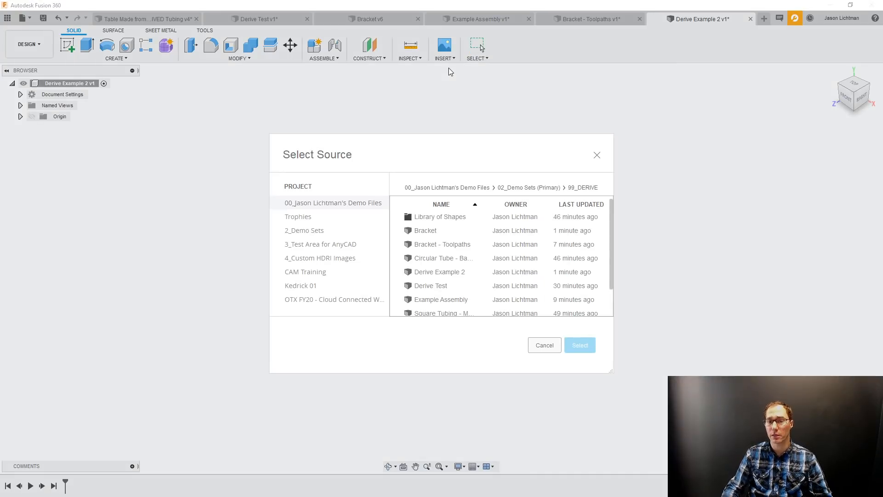
pyautogui.click(434, 232)
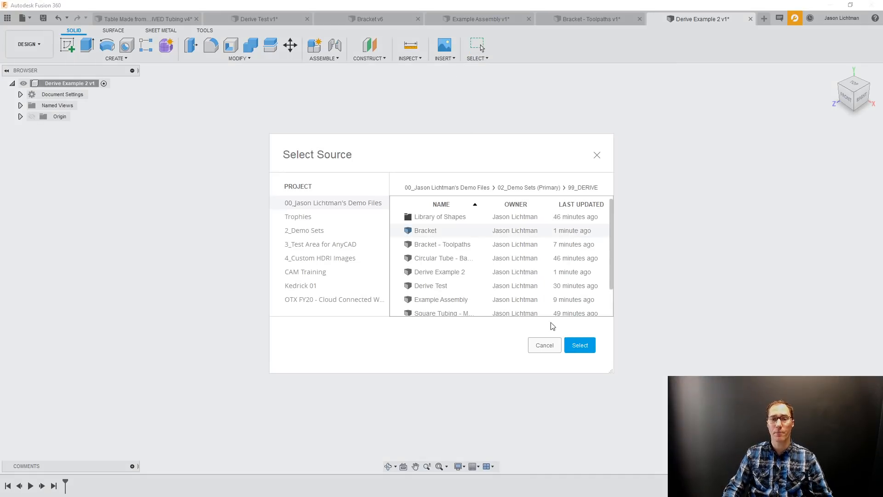
pyautogui.click(580, 345)
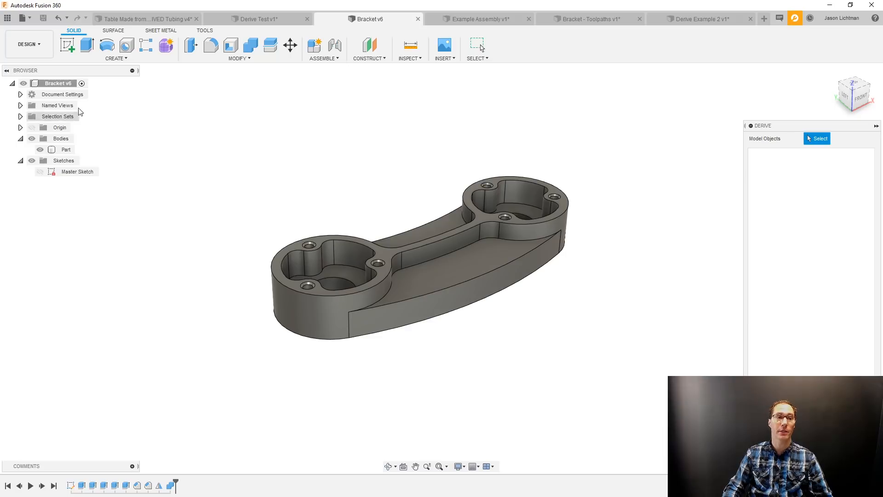
# Derive the entire Bracket component with its bodies and sketches into Derive Example 2 and move it freely to another location.
pyautogui.click(68, 85)
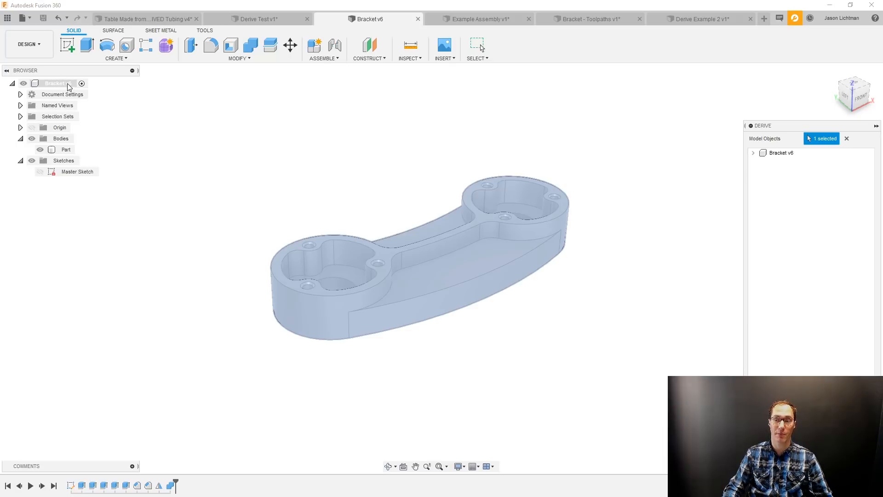
pyautogui.click(753, 153)
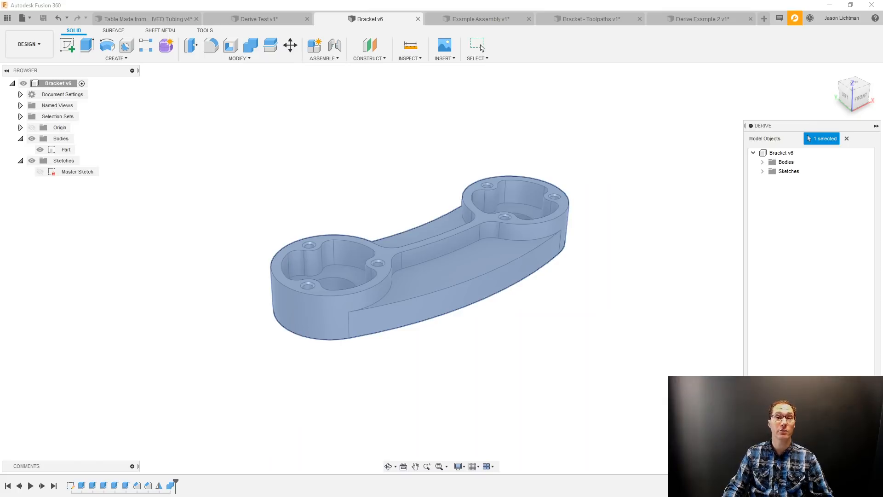
pyautogui.press('Return')
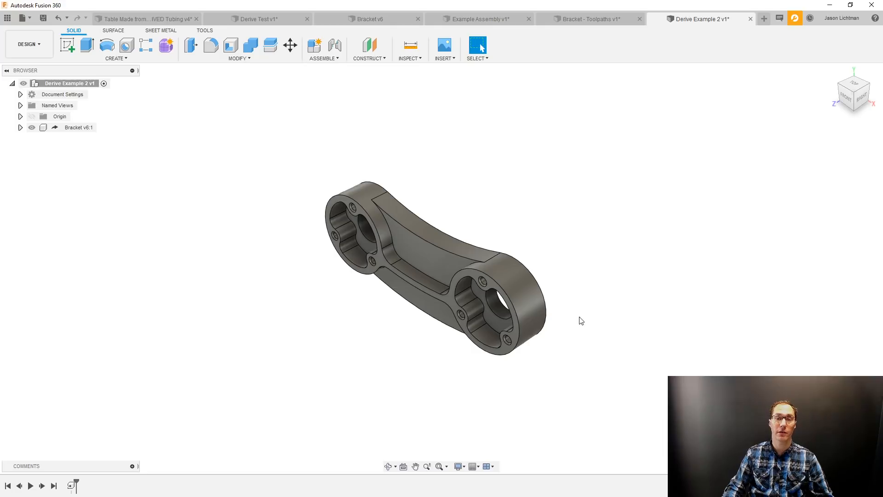
pyautogui.moveTo(517, 291); pyautogui.dragTo(582, 340, button='middle')
pyautogui.moveTo(580, 337); pyautogui.dragTo(581, 339)
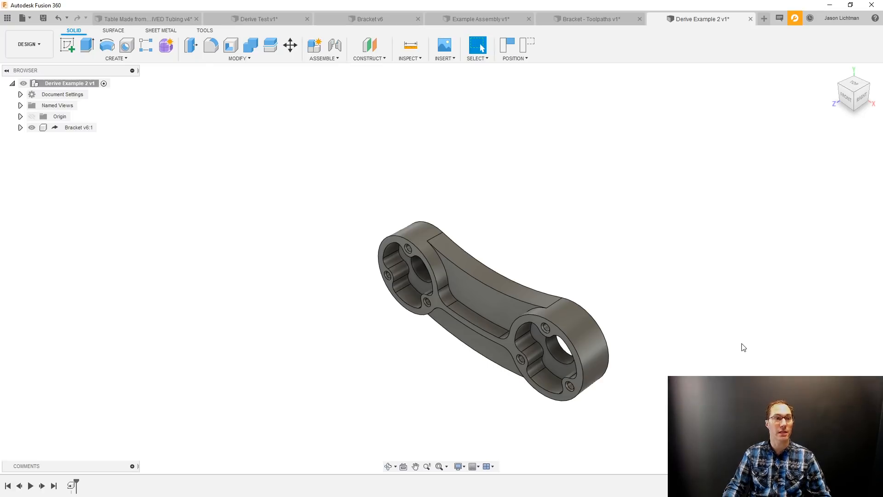
# Open the 1.0" SINGLE Solid Aluminum Extrusion design from the Library of Shapes folder and browse the insert options and remaining library shapes.
pyautogui.click(8, 18)
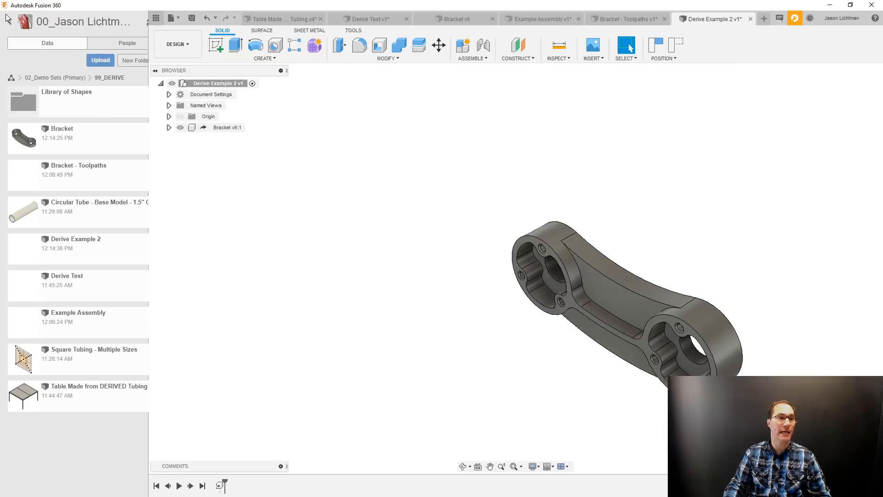
pyautogui.click(69, 102)
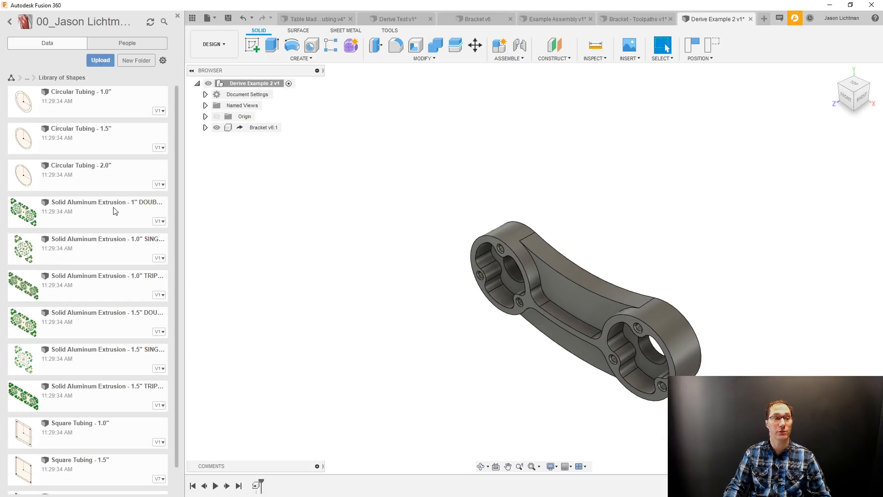
pyautogui.click(127, 251)
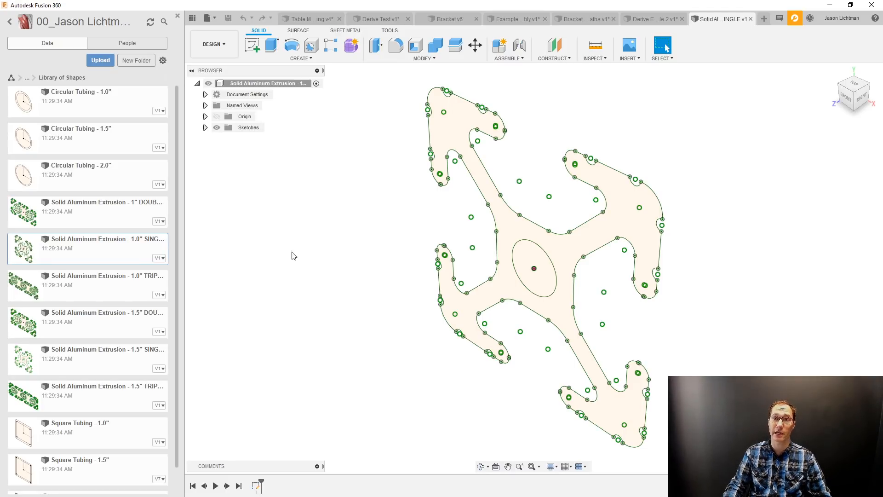
pyautogui.click(628, 59)
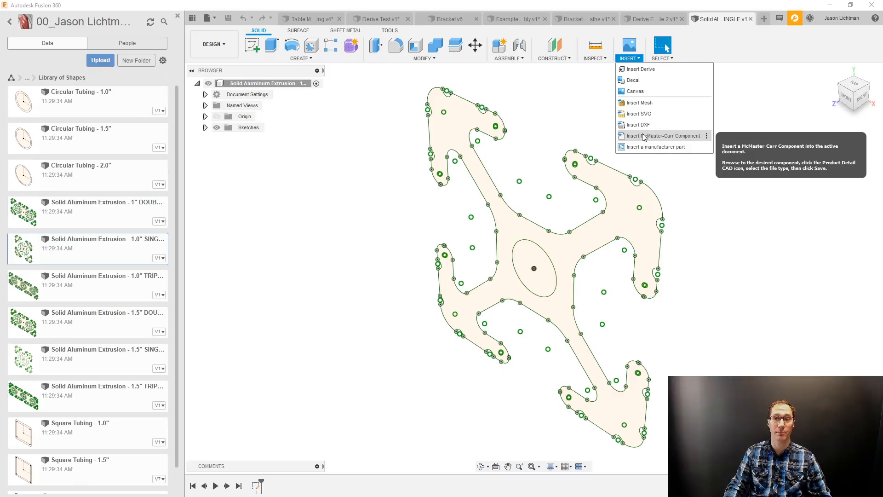
pyautogui.click(525, 117)
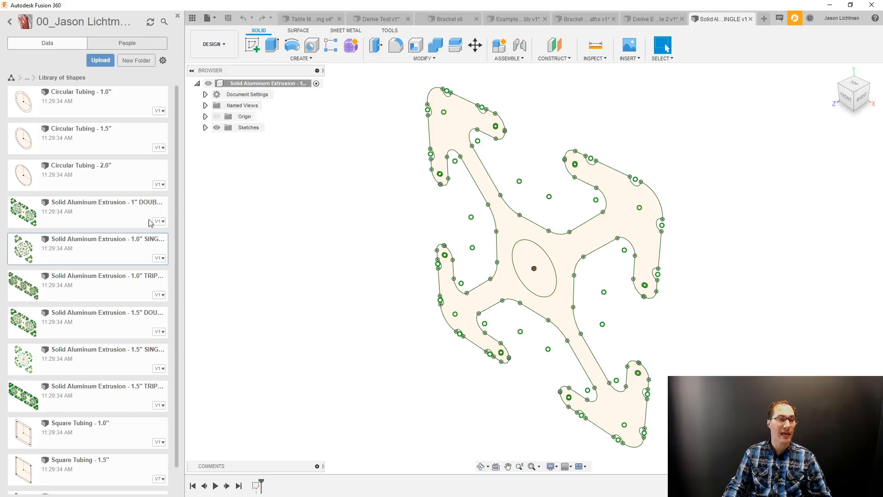
pyautogui.scroll(-1, 128, 221)
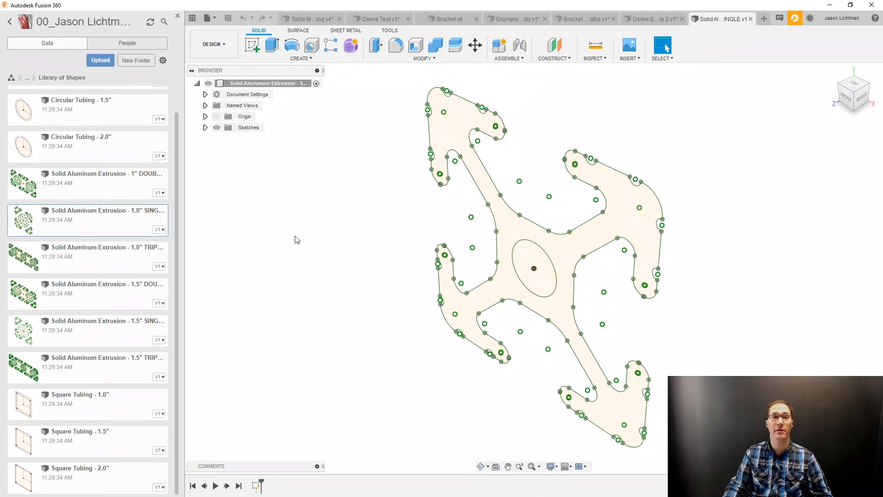
# Switch to the Table Made from DERIVED Tubing design and hide the Table Top component to expose the frame.
pyautogui.click(319, 21)
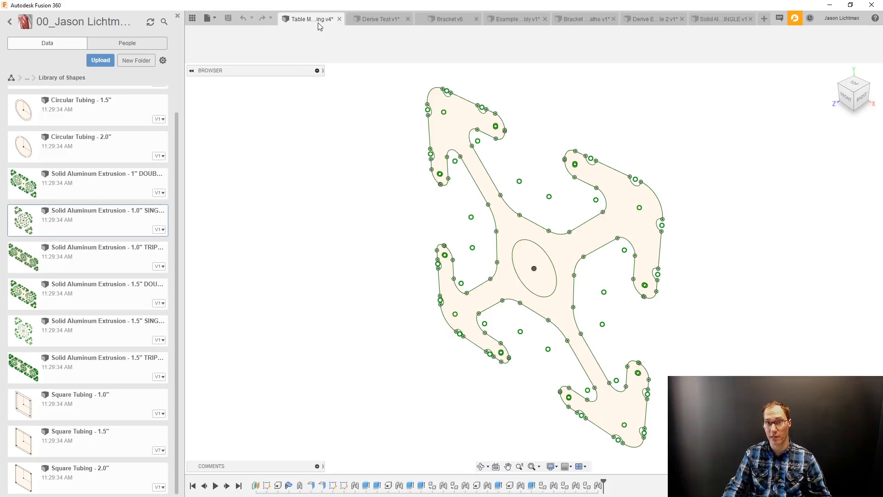
pyautogui.scroll(3, 352, 178)
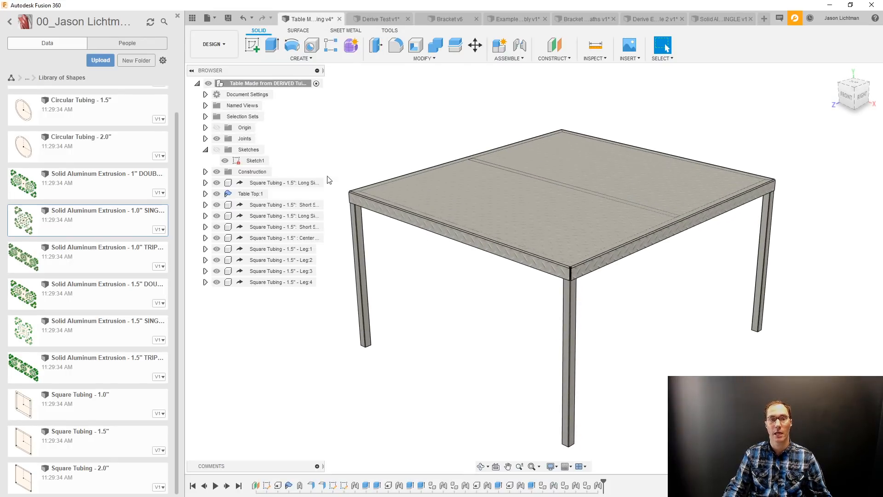
pyautogui.click(216, 194)
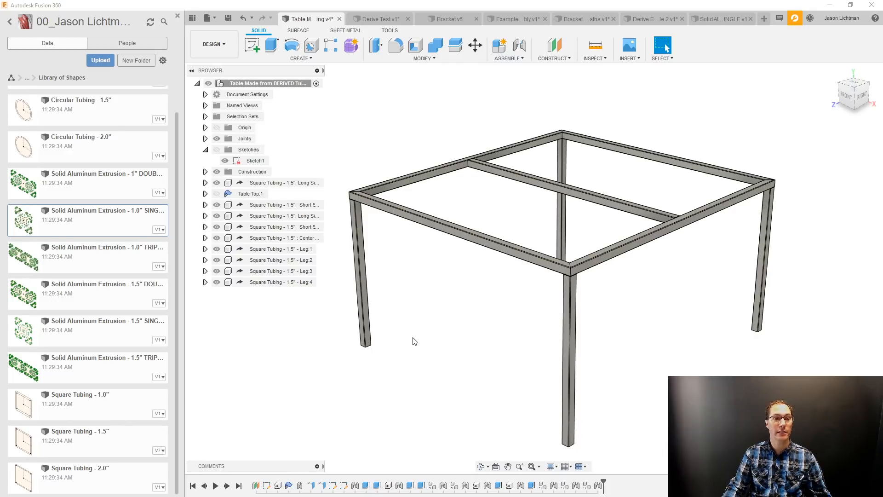
# Roll the table's timeline back to just after its first feature and show the origin and the construction plane Plane1.
pyautogui.moveTo(603, 490); pyautogui.dragTo(258, 492)
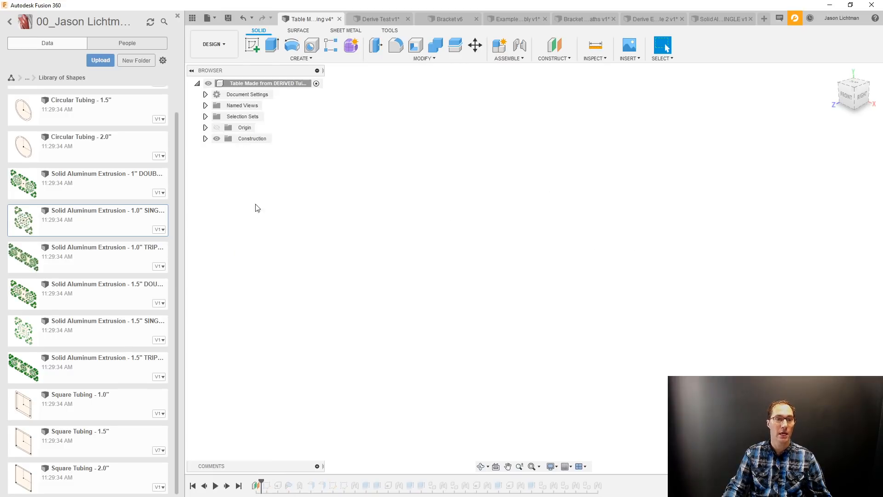
pyautogui.click(217, 127)
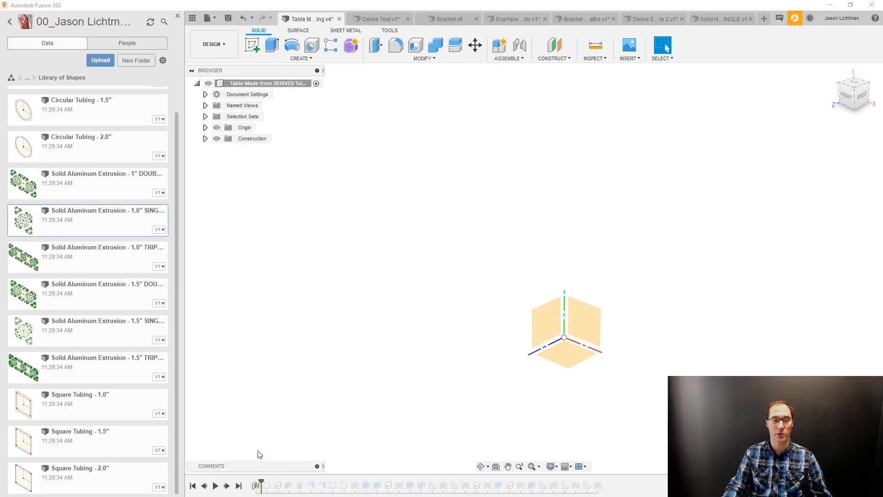
pyautogui.click(206, 138)
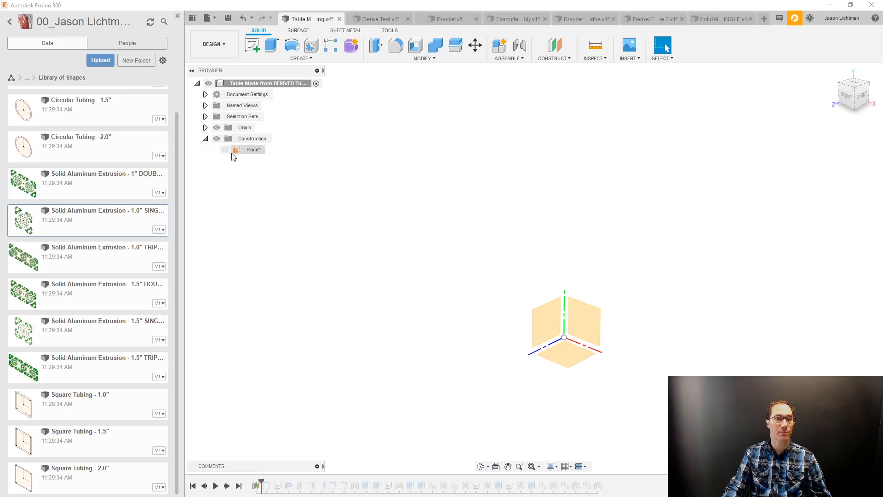
pyautogui.click(561, 188)
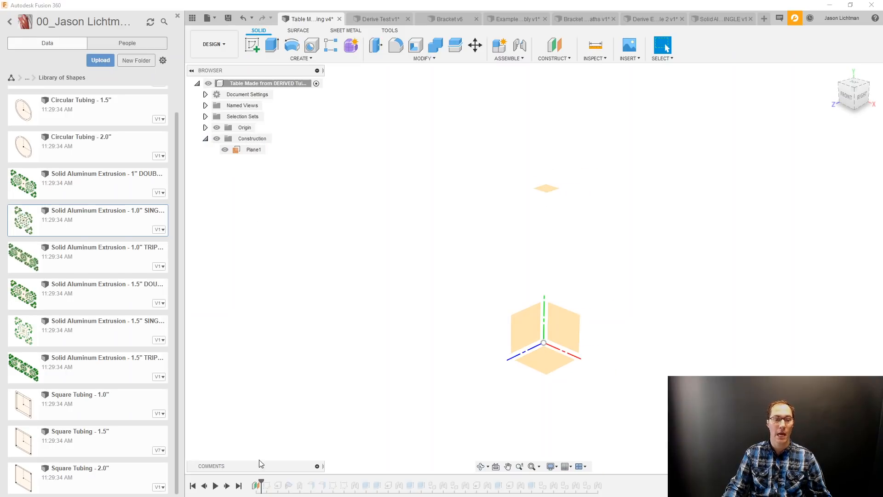
# Advance the table's timeline past the layout sketch Sketch1 and make the Sketches folder visible.
pyautogui.click(227, 486)
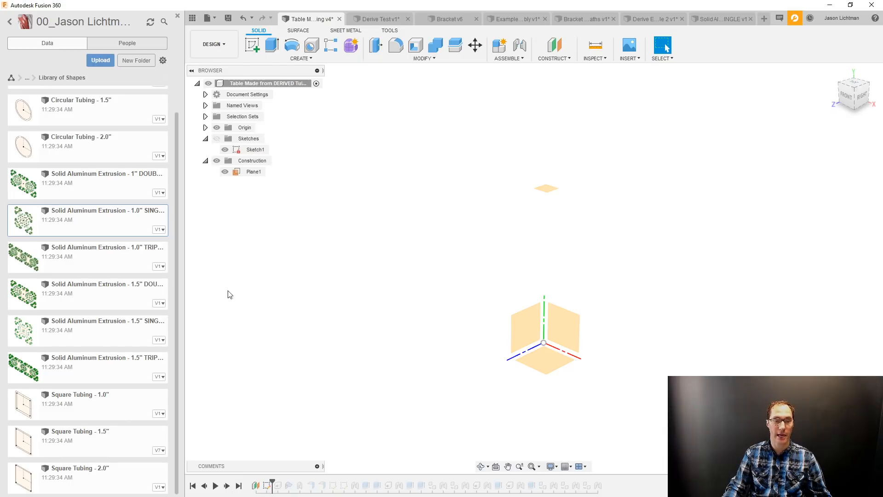
pyautogui.click(217, 139)
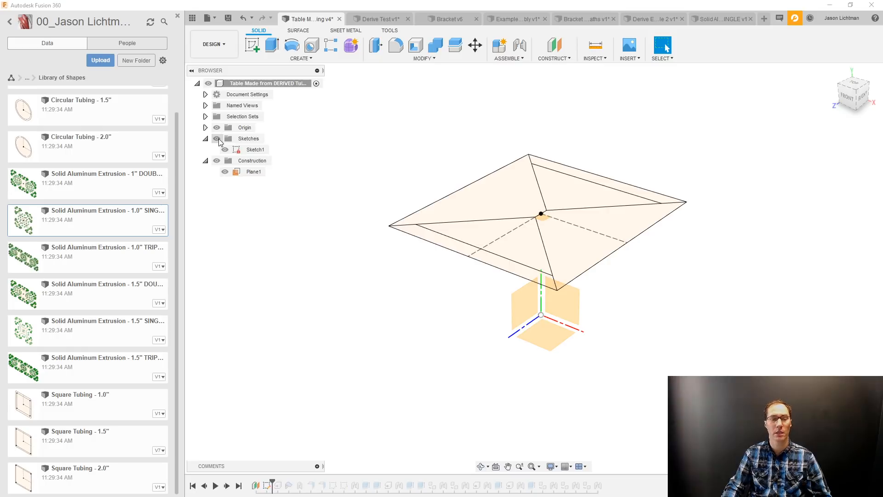
pyautogui.click(217, 487)
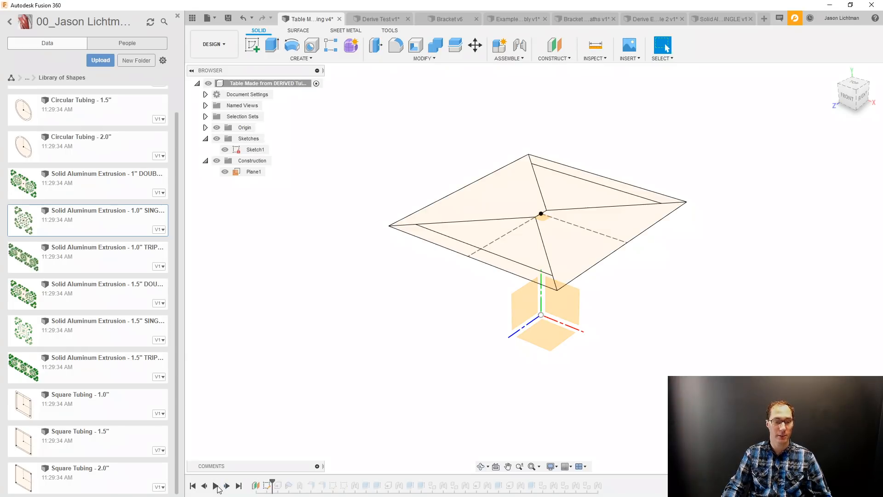
# Advance the timeline past the first derived Square Tubing - 1.5" component and show the profile sketch Sketch1 inside it.
pyautogui.click(227, 486)
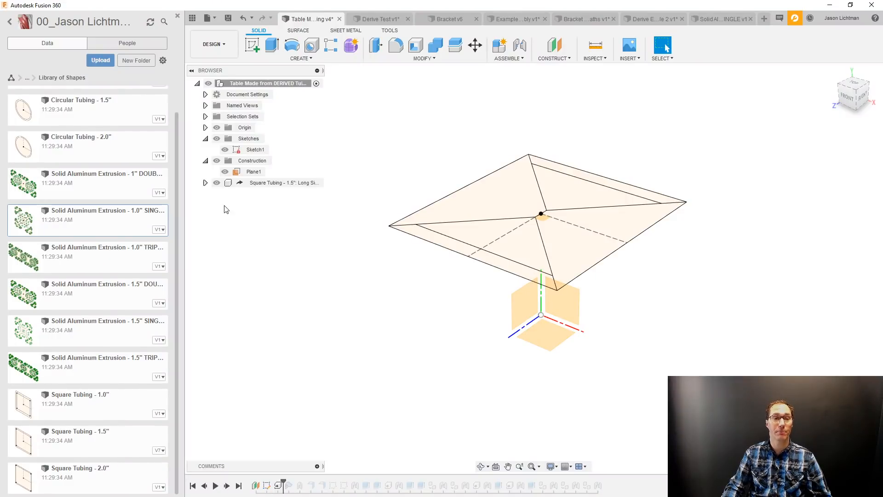
pyautogui.click(205, 182)
pyautogui.click(214, 204)
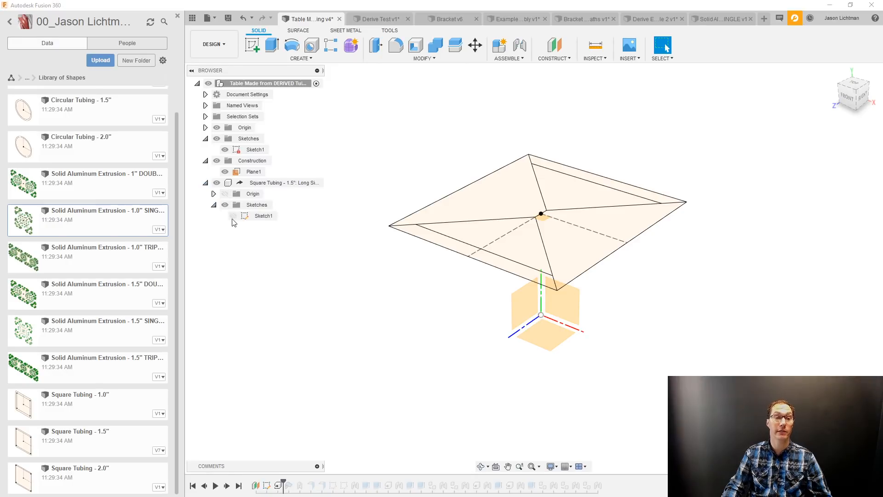
pyautogui.scroll(10, 541, 331)
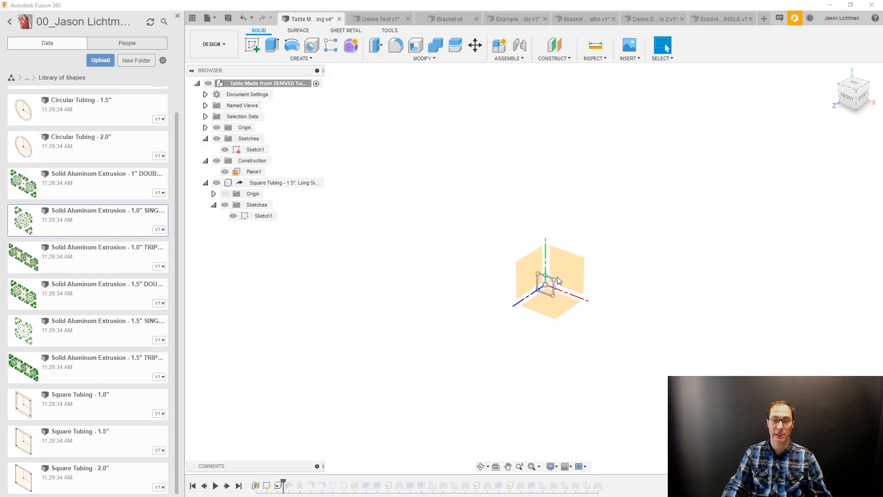
# Close the data panel and inspect which objects the first derived Square Tubing feature takes from its source design, without making changes.
pyautogui.scroll(3, 536, 288)
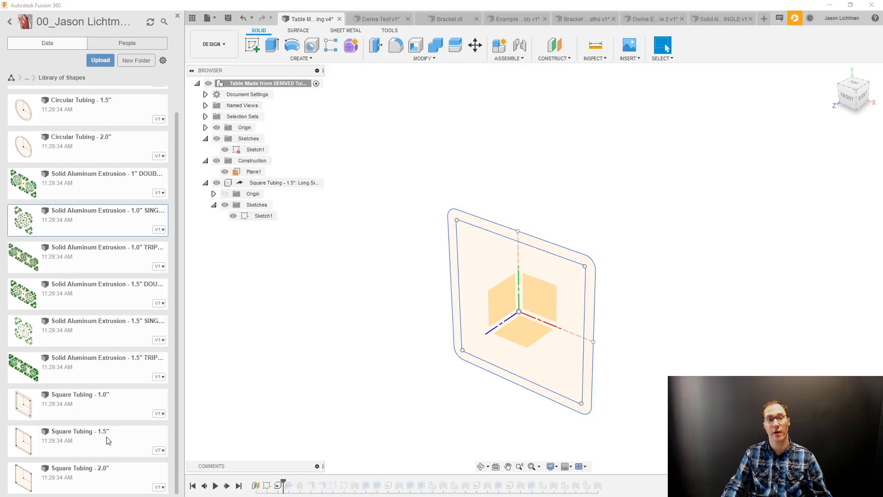
pyautogui.click(177, 16)
pyautogui.rightClick(92, 485)
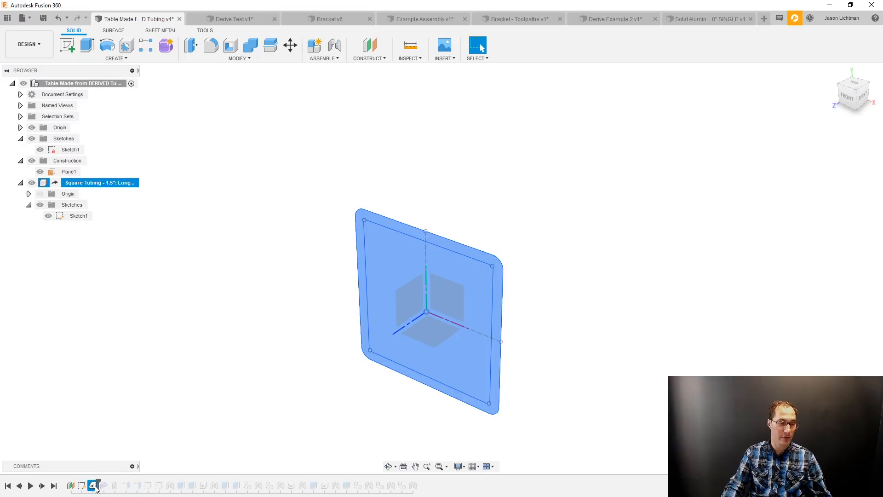
pyautogui.click(119, 402)
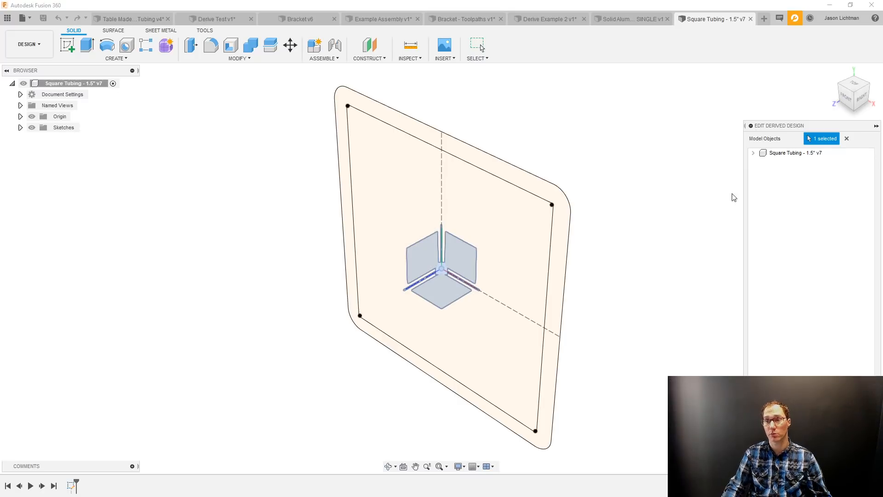
pyautogui.click(753, 153)
pyautogui.click(763, 163)
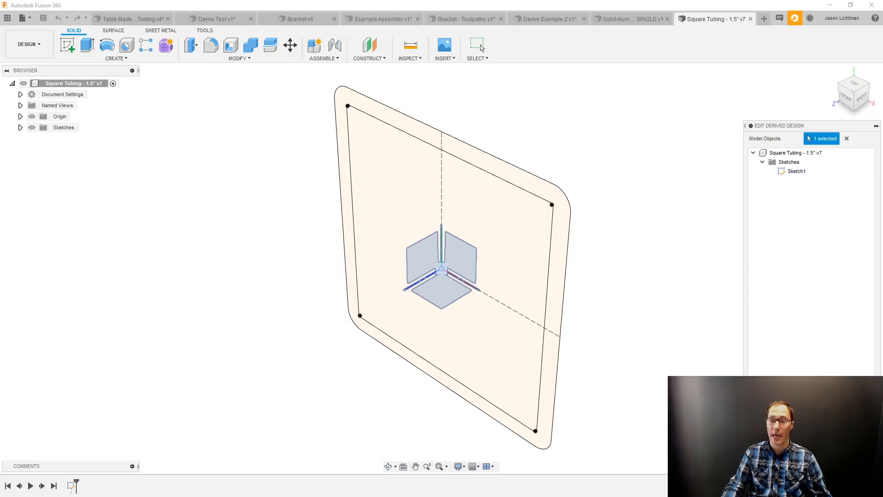
pyautogui.click(862, 443)
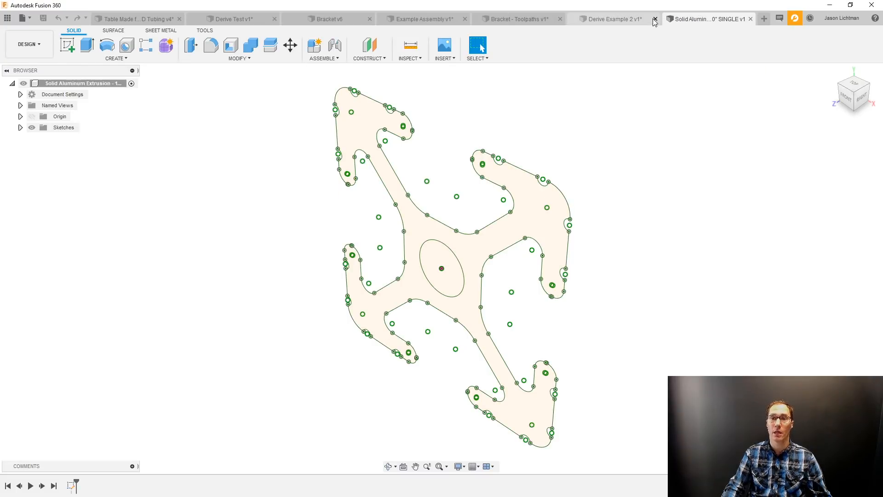
# Return to the Table Made from DERIVED Tubing design and show Sketch1 inside the derived Square Tubing - 1.5" component again.
pyautogui.click(163, 22)
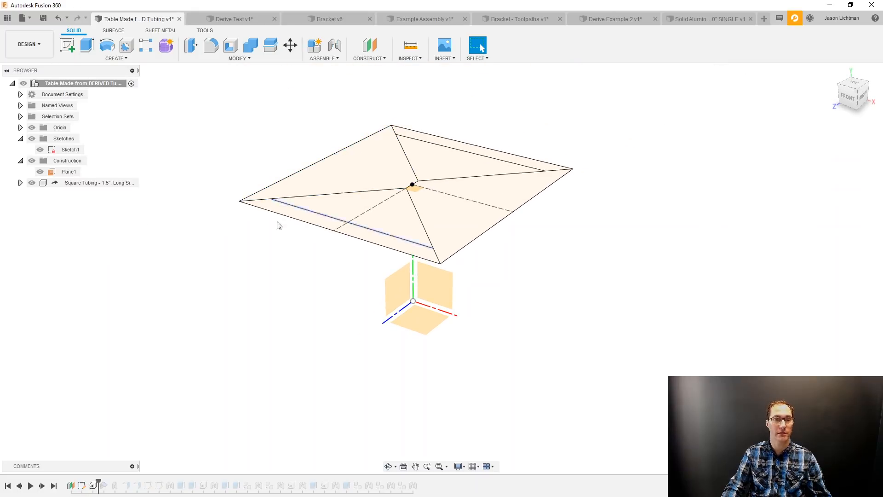
pyautogui.click(20, 183)
pyautogui.click(28, 205)
pyautogui.click(49, 216)
pyautogui.scroll(5, 401, 298)
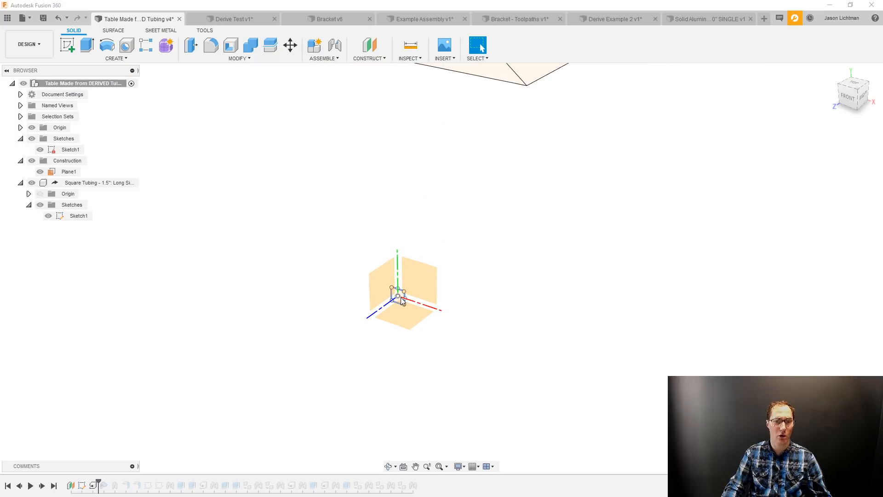
pyautogui.scroll(-5, 401, 297)
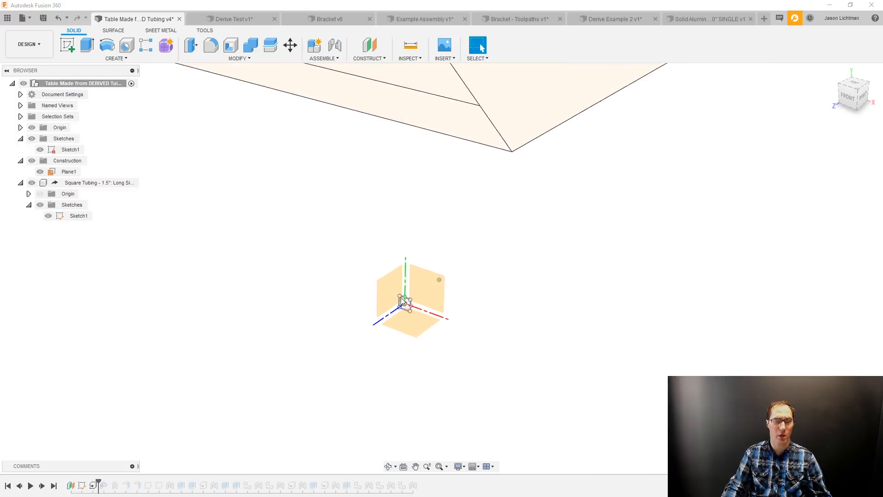
# Advance the timeline past the Table Top component, its joint and the two features after it, and hide the Table Top.
pyautogui.click(41, 486)
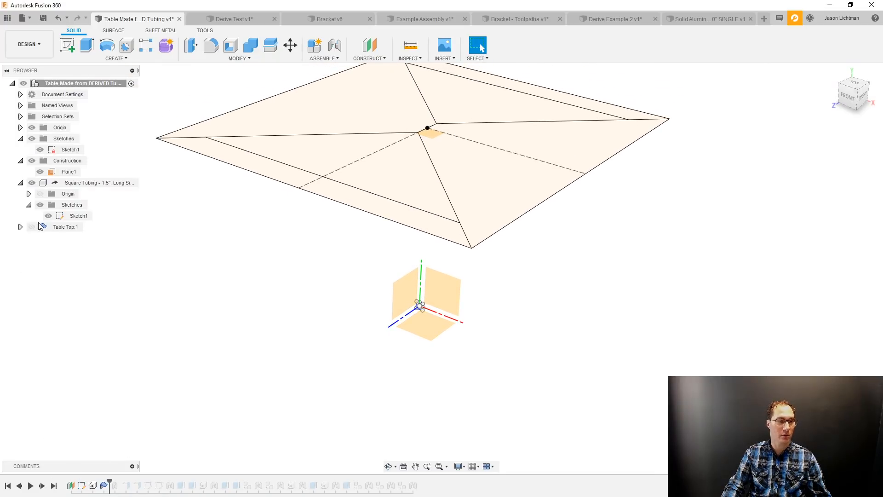
pyautogui.click(42, 486)
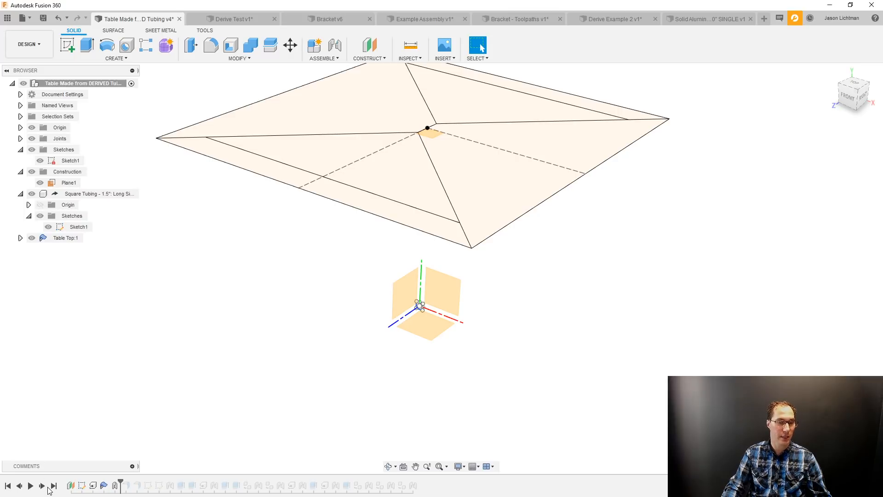
pyautogui.click(47, 487)
pyautogui.click(42, 485)
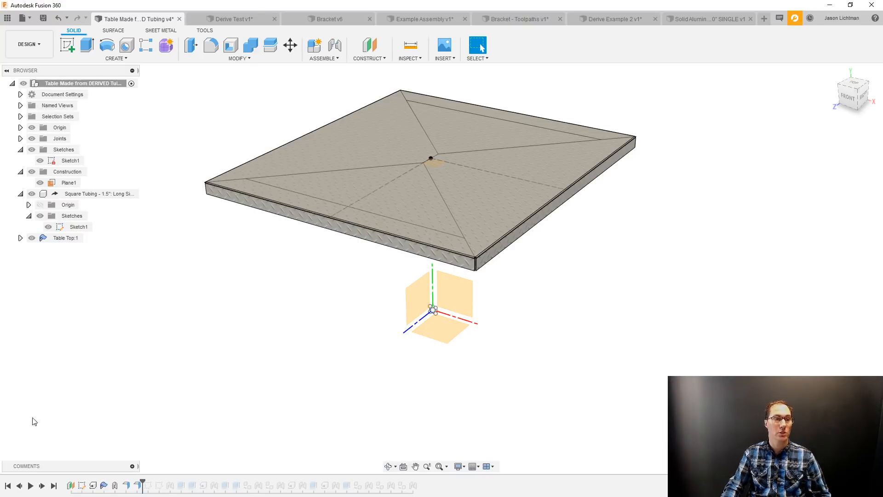
pyautogui.click(31, 238)
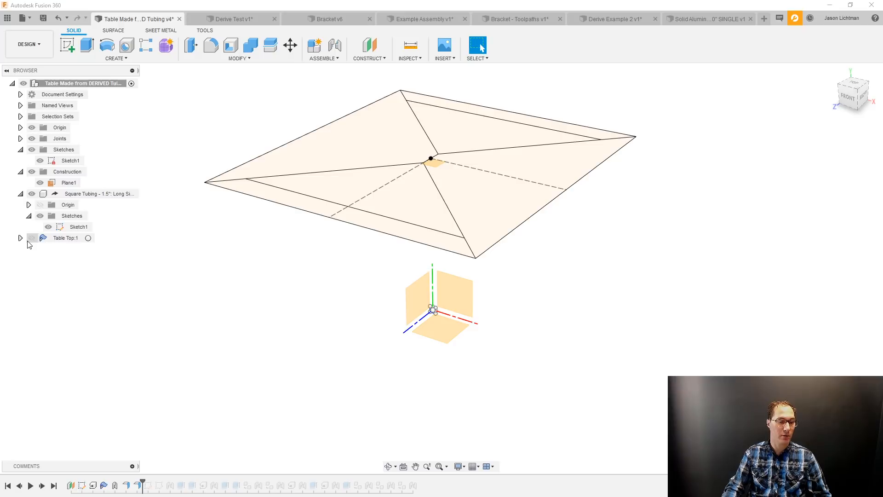
# Advance the timeline past the Table Top's next sketch, and open that sketch to examine the geometry projected at the table's edge.
pyautogui.click(42, 486)
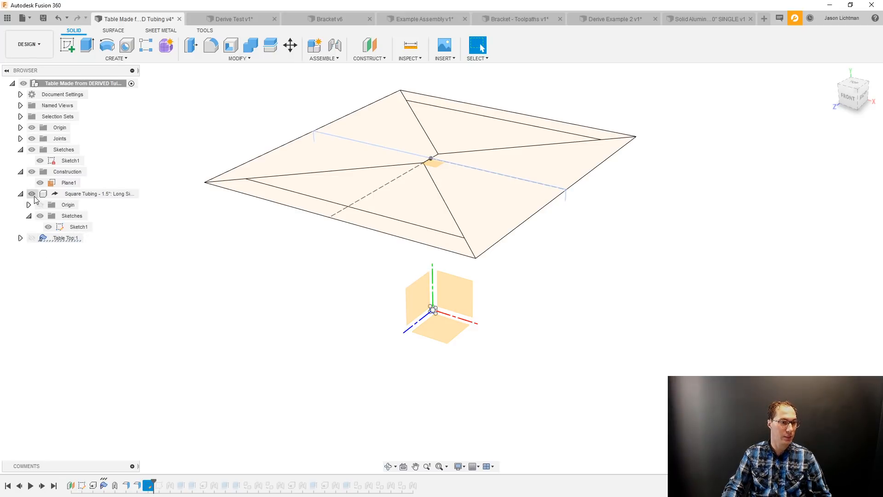
pyautogui.scroll(2, 333, 136)
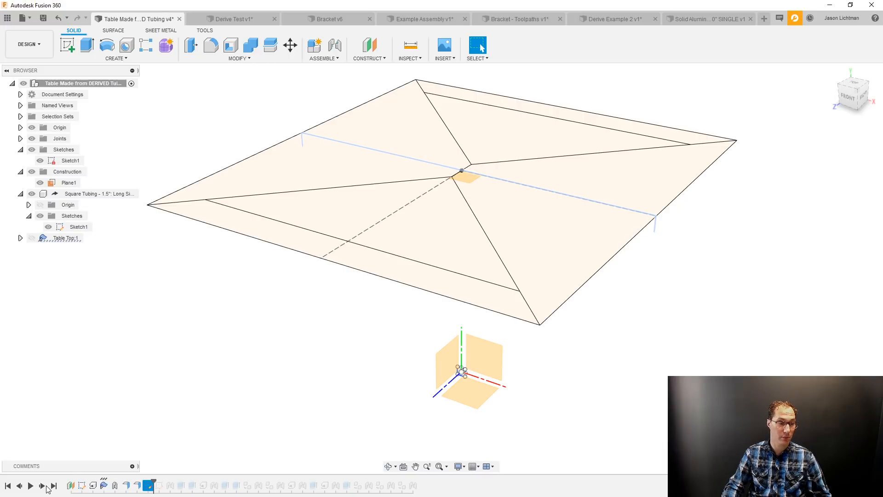
pyautogui.rightClick(148, 485)
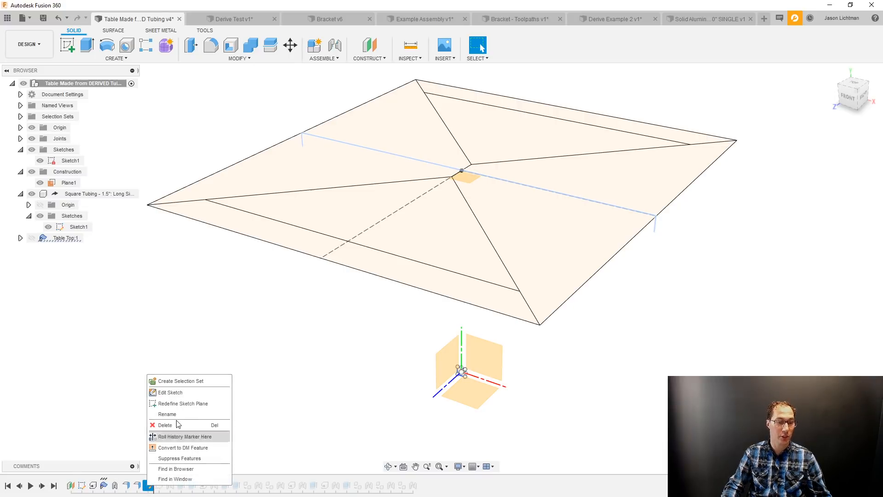
pyautogui.click(183, 392)
pyautogui.scroll(10, 637, 209)
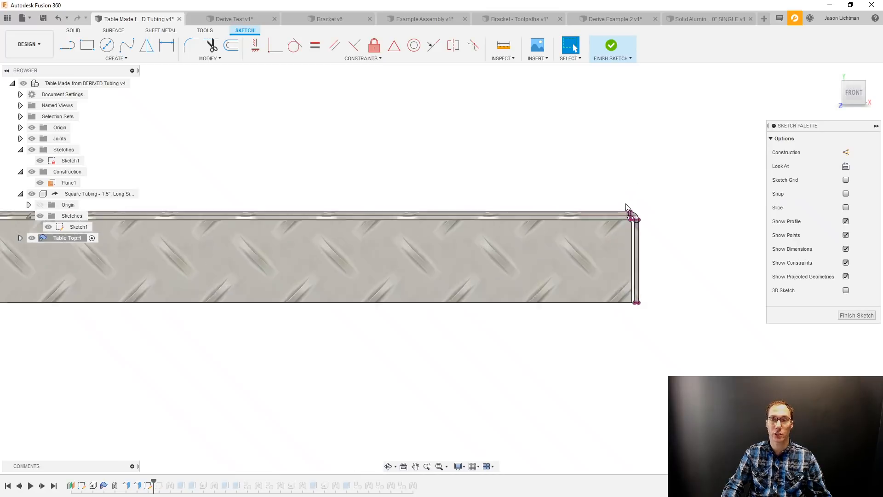
pyautogui.scroll(-10, 630, 209)
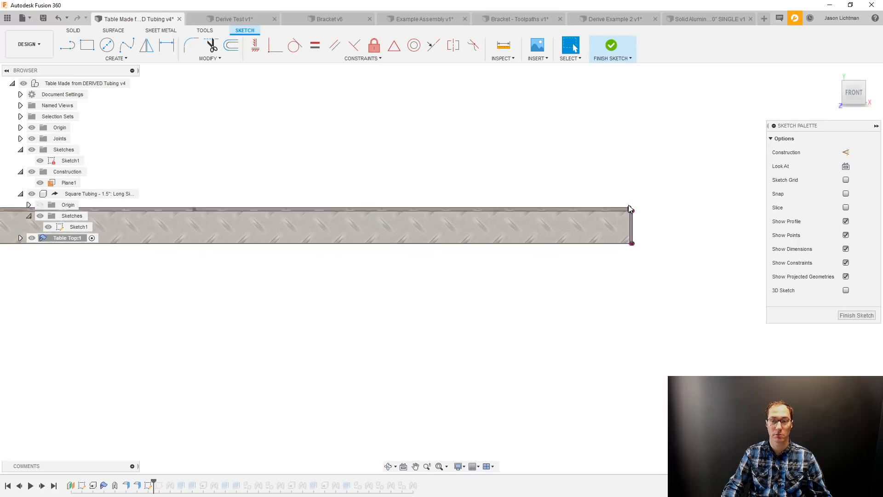
pyautogui.click(861, 315)
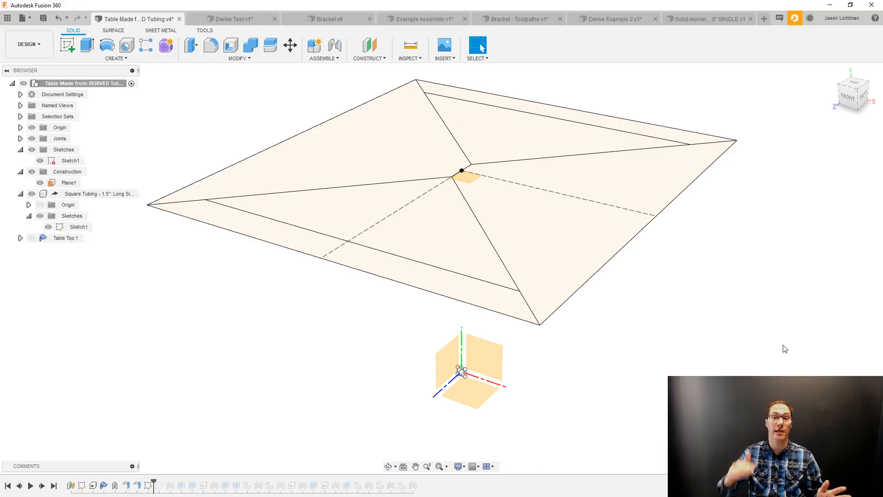
# Advance the timeline past the Table Top's Sketch2 and highlight that sketch in the model.
pyautogui.scroll(-4, 495, 359)
pyautogui.keyDown('shift'); pyautogui.moveTo(494, 359); pyautogui.dragTo(495, 359, button='middle'); pyautogui.keyUp('shift')
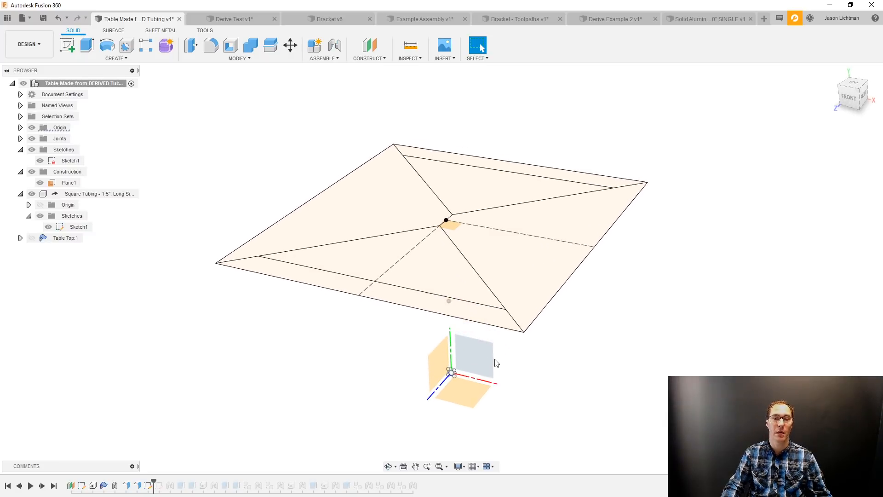
pyautogui.click(42, 486)
pyautogui.keyDown('shift'); pyautogui.moveTo(160, 489); pyautogui.dragTo(161, 490, button='middle'); pyautogui.keyUp('shift')
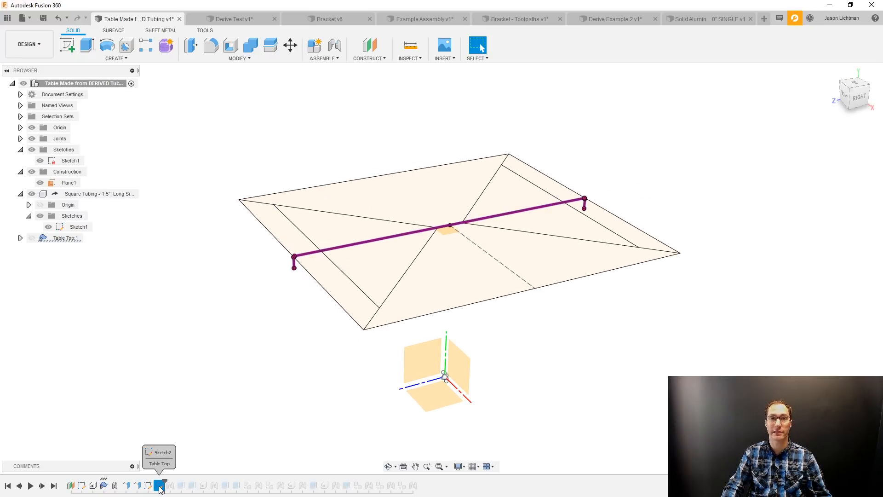
pyautogui.keyDown('shift'); pyautogui.moveTo(160, 489); pyautogui.dragTo(161, 489, button='middle'); pyautogui.keyUp('shift')
# Advance the timeline past the joint that places the tubing profile, and inspect the profile at the midpoint of the table's long edge.
pyautogui.click(42, 485)
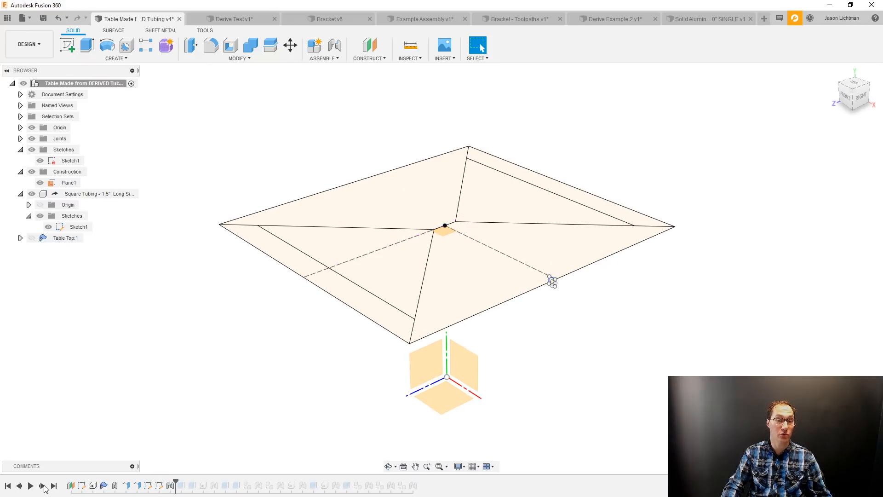
pyautogui.scroll(10, 557, 285)
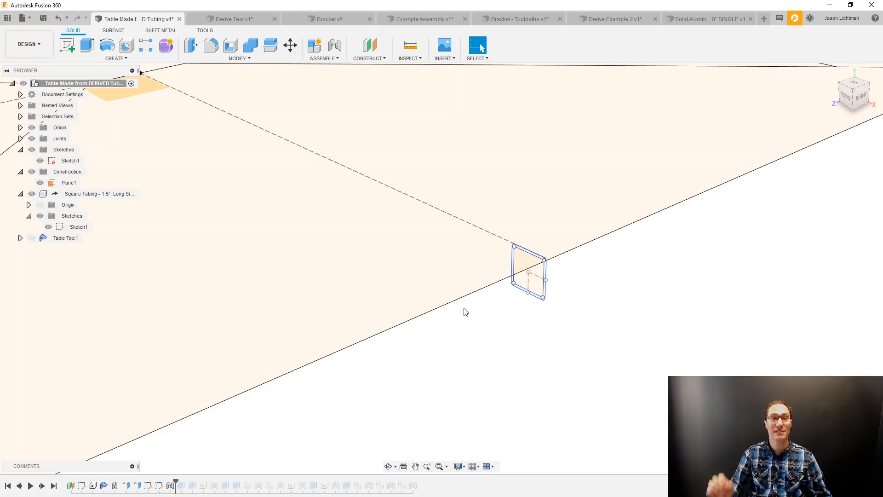
pyautogui.scroll(5, 466, 312)
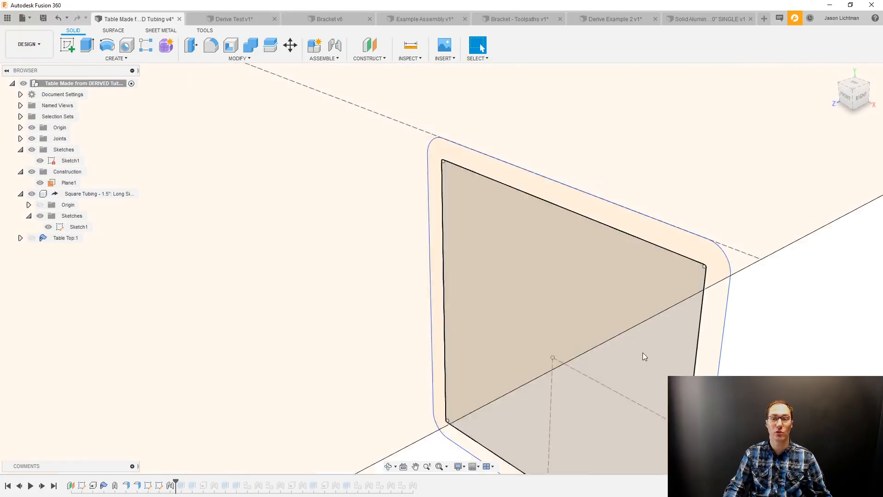
pyautogui.scroll(-2, 646, 356)
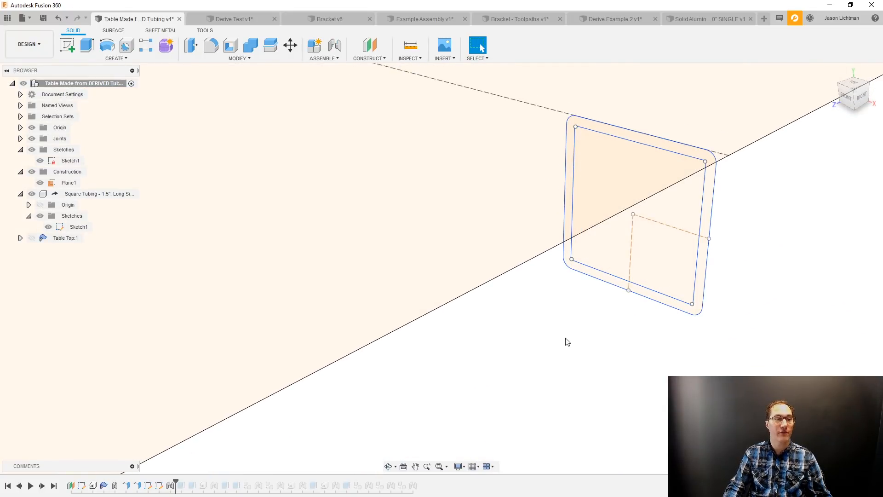
pyautogui.scroll(-1, 552, 349)
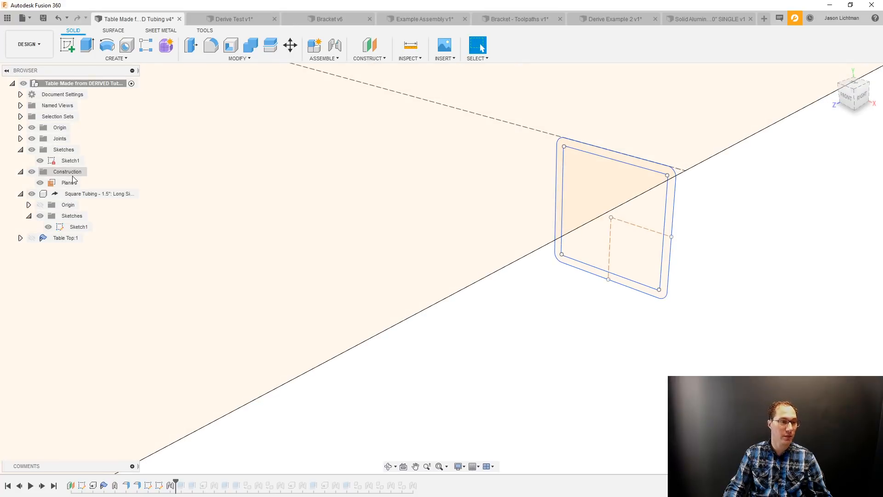
# Show the Table Top and create a section analysis on the origin's XY plane with a distance of 0.00 in.
pyautogui.click(32, 238)
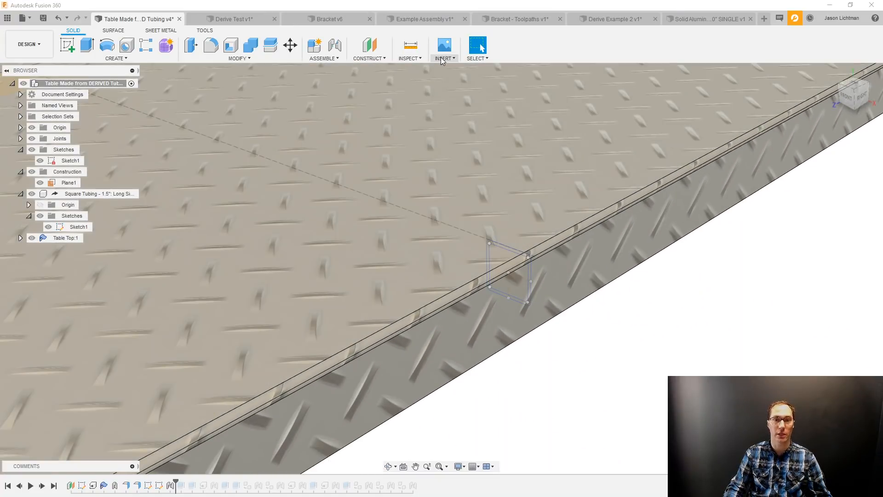
pyautogui.click(444, 59)
pyautogui.click(410, 59)
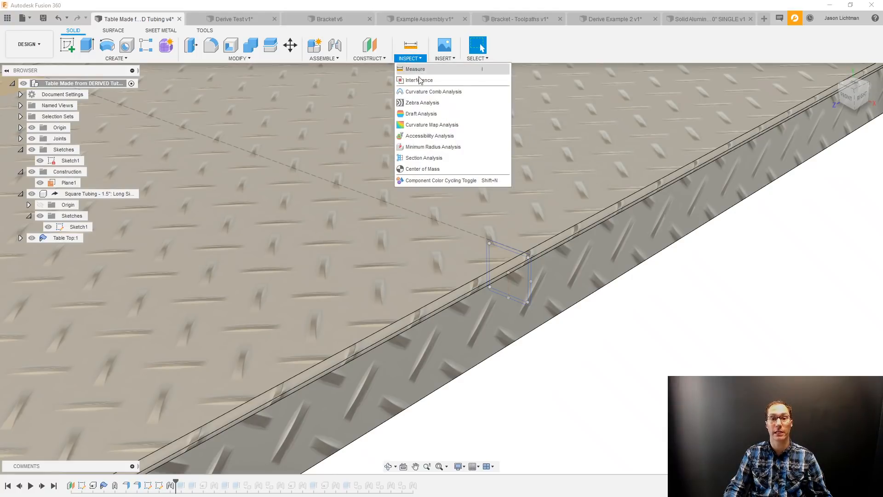
pyautogui.click(432, 158)
pyautogui.scroll(-10, 432, 158)
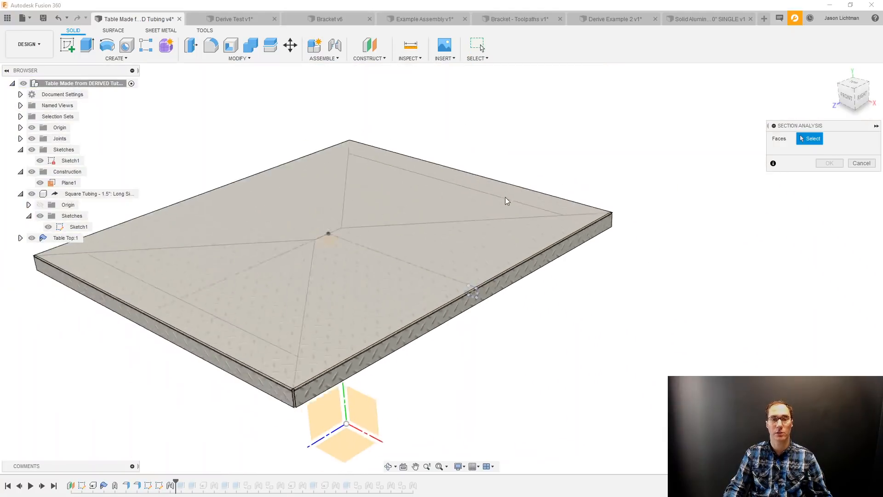
pyautogui.click(443, 321)
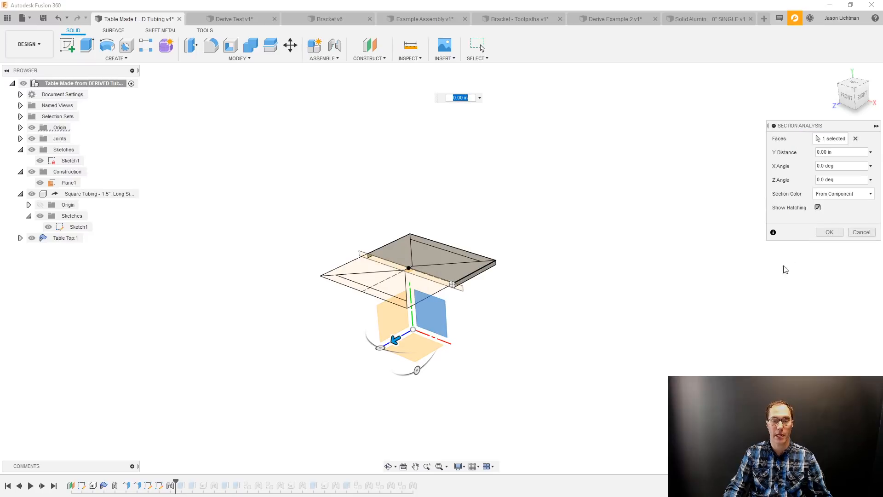
pyautogui.click(827, 235)
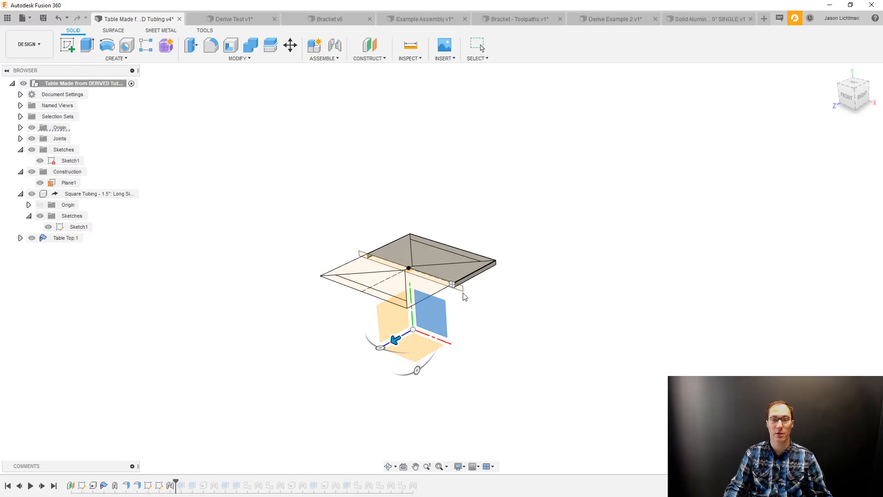
# Examine the tubing profile inside the sectioned table edge from the front, and advance the timeline past the first tubing extrusion.
pyautogui.keyDown('shift'); pyautogui.moveTo(463, 296); pyautogui.dragTo(852, 99, button='middle'); pyautogui.keyUp('shift')
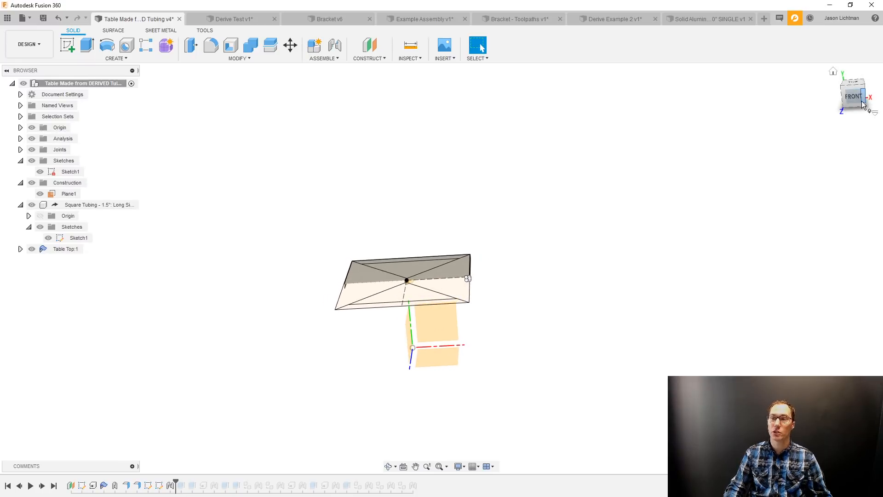
pyautogui.scroll(6, 462, 304)
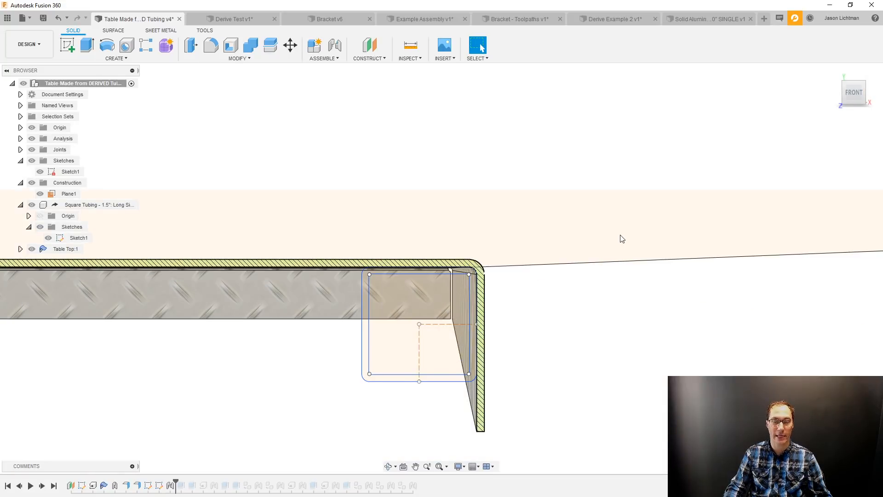
pyautogui.keyDown('shift'); pyautogui.moveTo(620, 235); pyautogui.dragTo(609, 175, button='middle'); pyautogui.keyUp('shift')
pyautogui.scroll(-8, 609, 174)
pyautogui.keyDown('shift'); pyautogui.moveTo(442, 206); pyautogui.dragTo(225, 396, button='middle'); pyautogui.keyUp('shift')
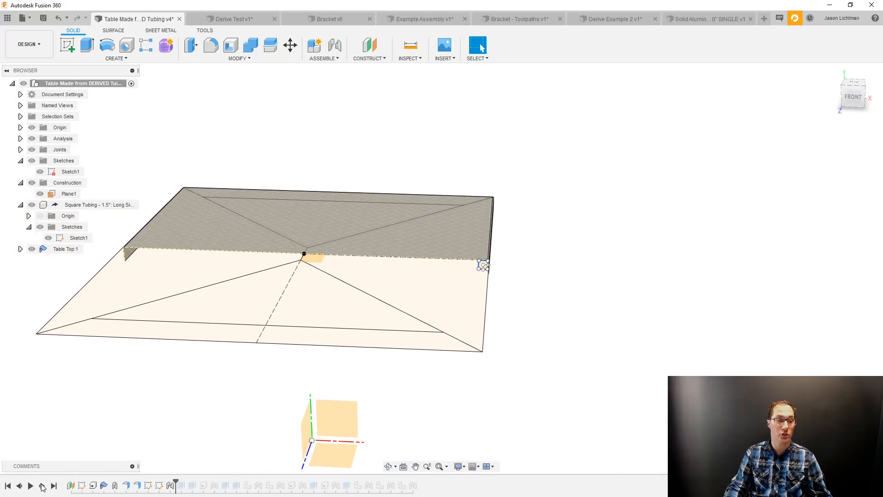
pyautogui.click(83, 208)
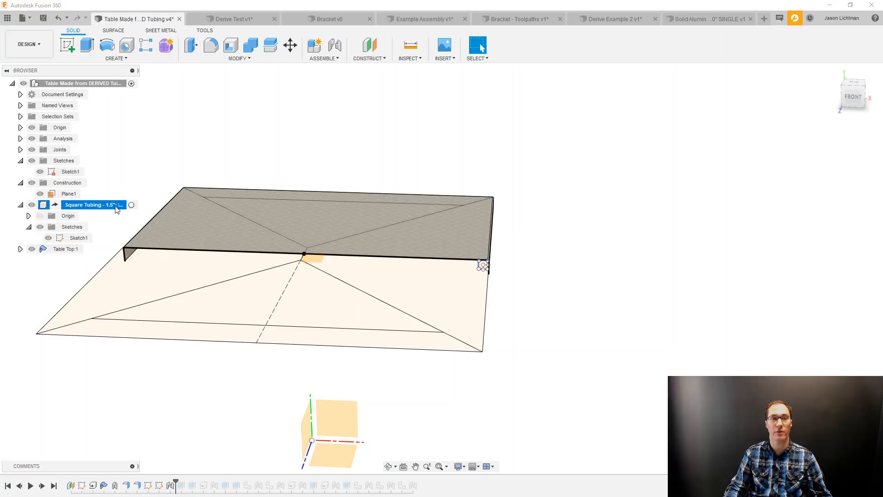
pyautogui.click(42, 485)
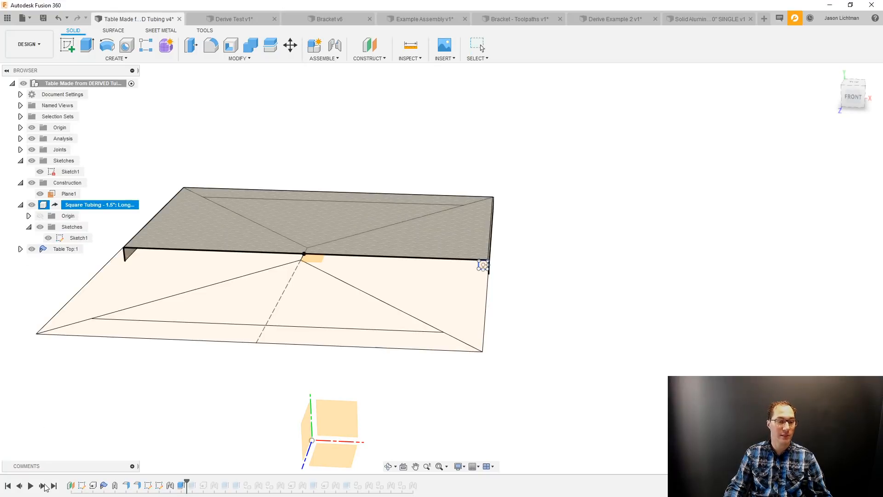
# Highlight the extruded tubing component, then hide the Table Top and the top-level Sketches folder to isolate the tube.
pyautogui.click(83, 206)
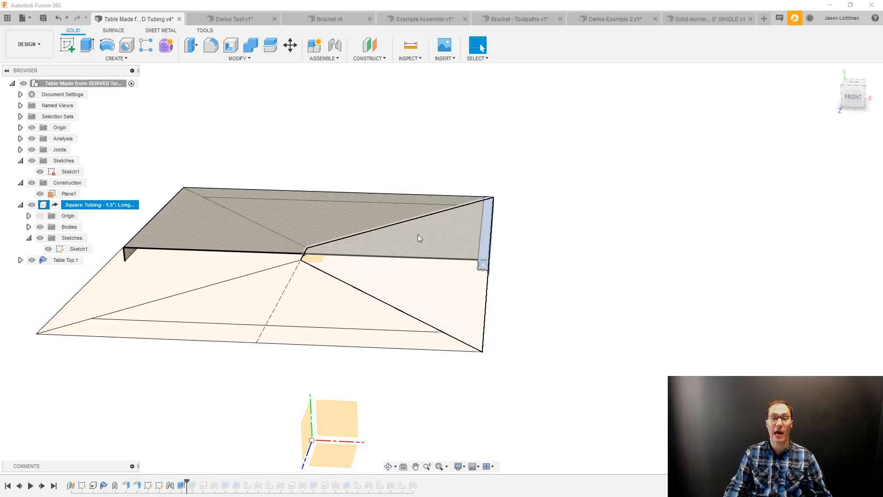
pyautogui.click(556, 276)
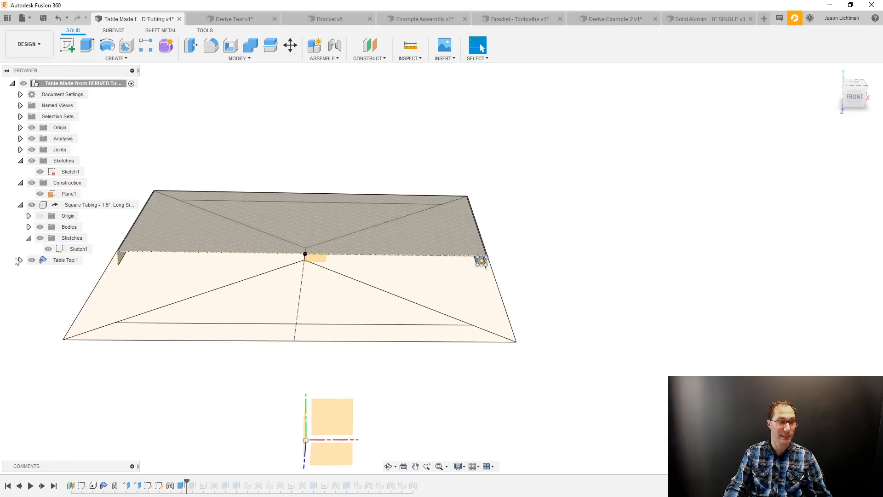
pyautogui.click(31, 260)
pyautogui.scroll(3, 554, 270)
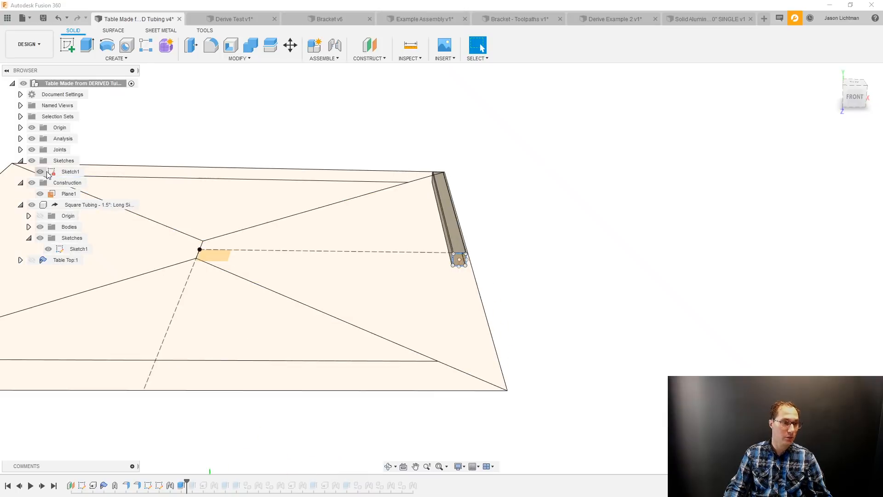
pyautogui.click(32, 160)
pyautogui.scroll(3, 479, 225)
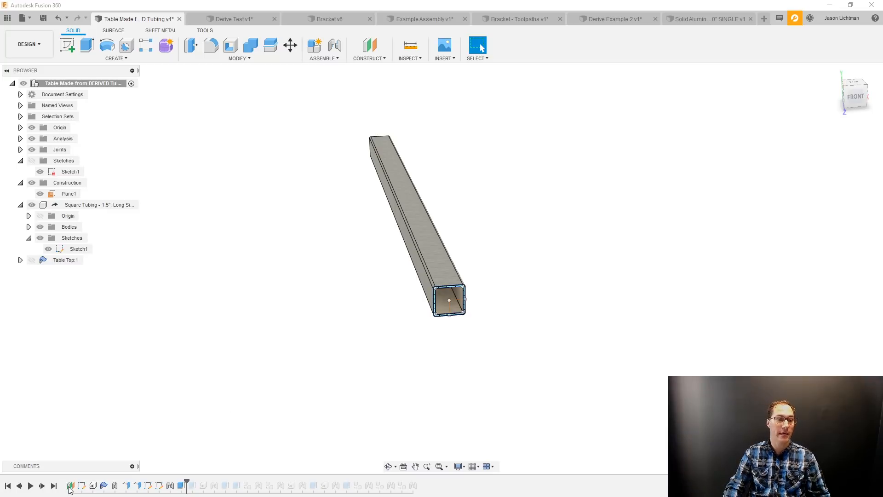
# Advance the timeline past the tube's miter cut, and highlight the layout Sketch1 to compare its diagonal corner line with the cut.
pyautogui.click(42, 486)
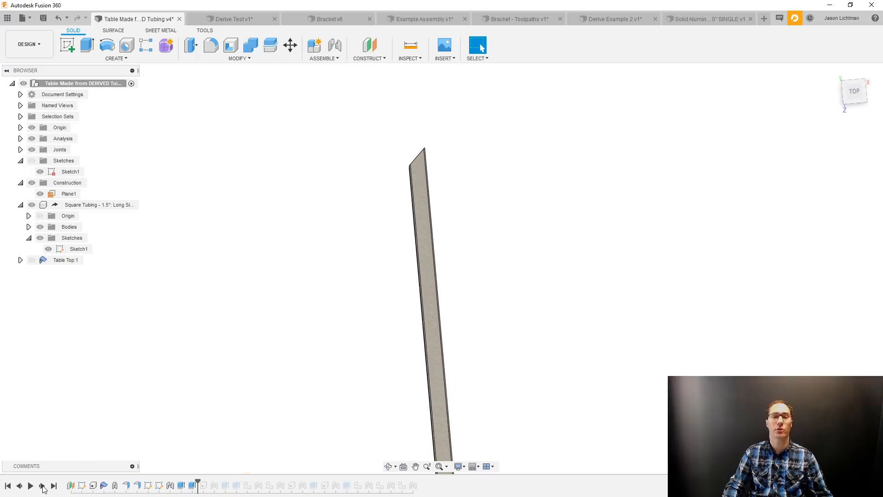
pyautogui.click(81, 487)
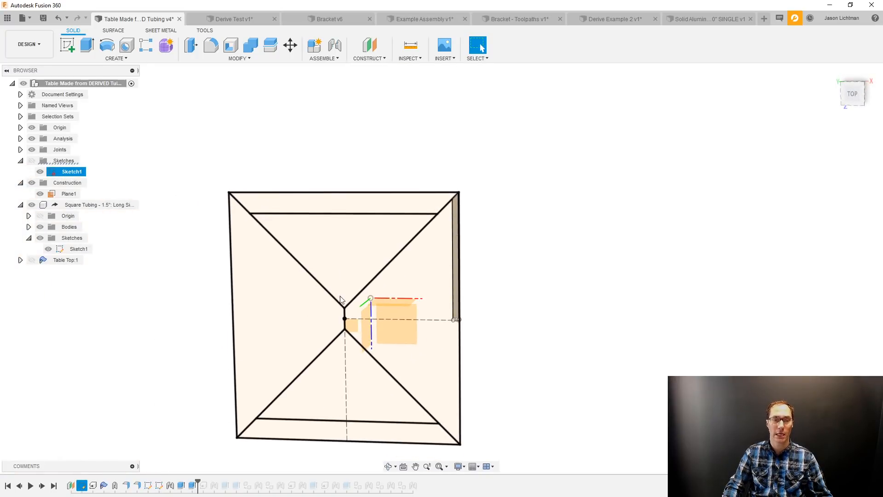
pyautogui.click(321, 277)
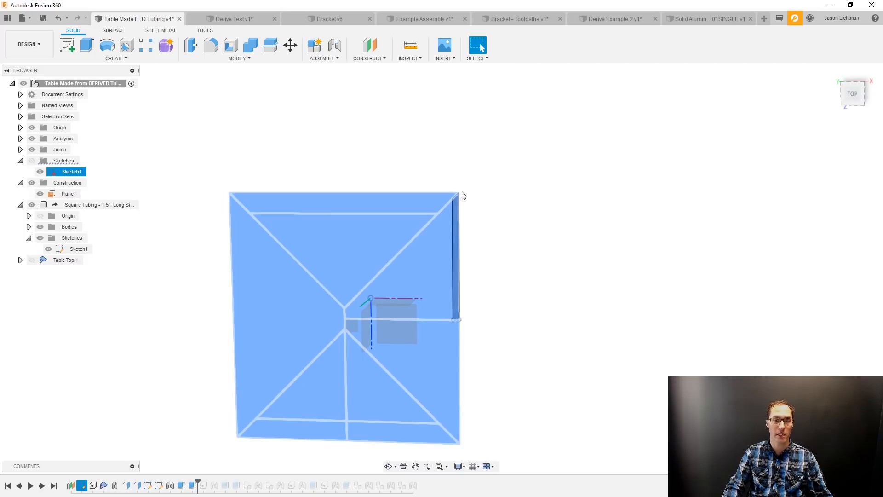
pyautogui.scroll(5, 467, 201)
pyautogui.click(483, 219)
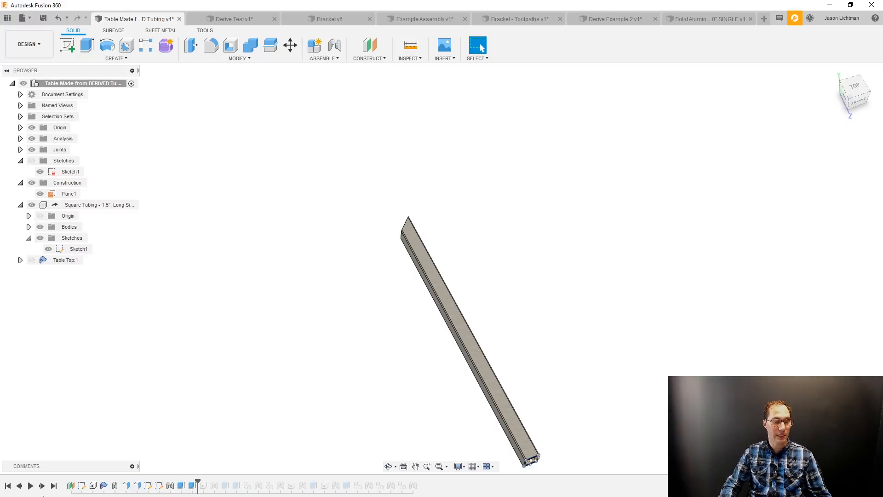
# Advance the timeline past the second derived tubing, expand that component's Sketches folder, and examine its profile at the origin.
pyautogui.click(42, 486)
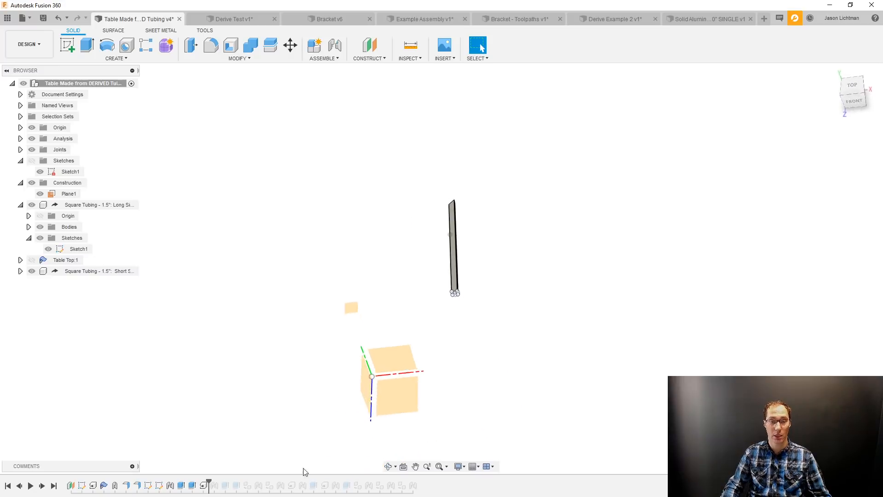
pyautogui.click(20, 271)
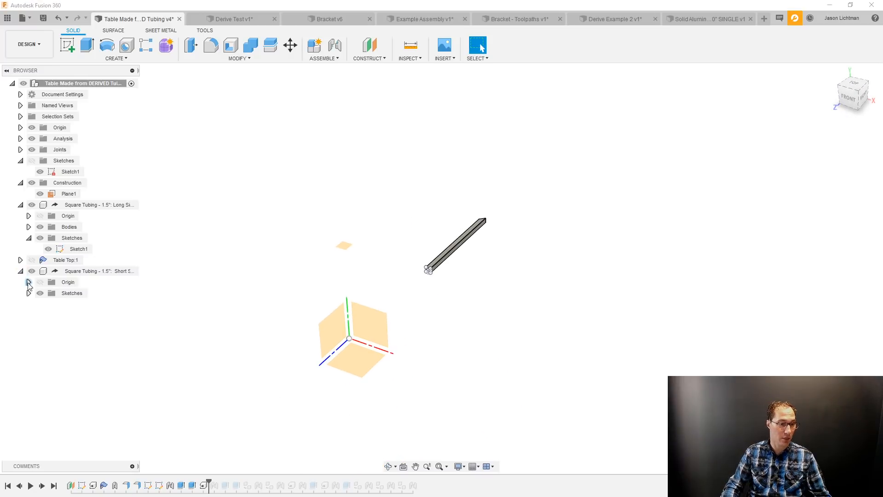
pyautogui.click(28, 293)
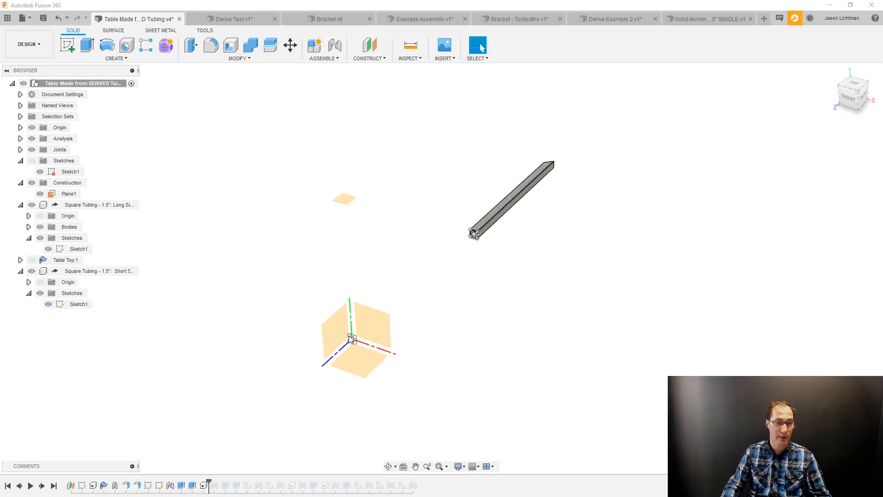
pyautogui.scroll(2, 348, 335)
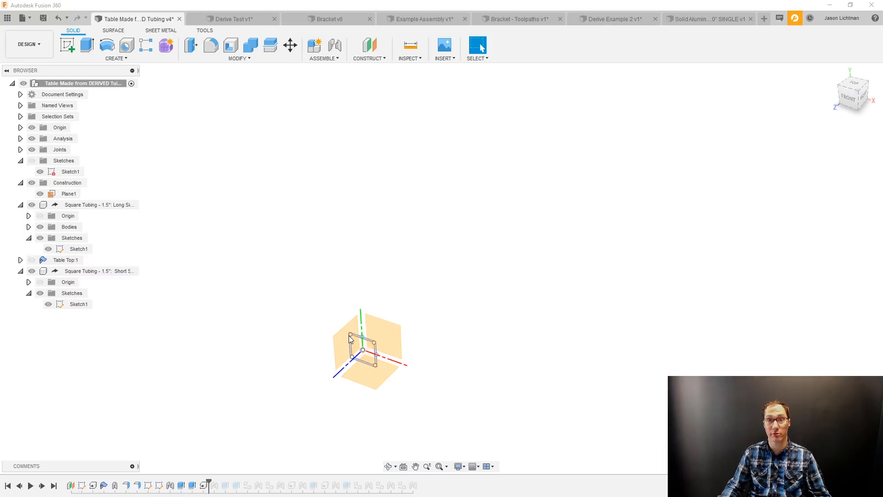
pyautogui.scroll(-3, 349, 338)
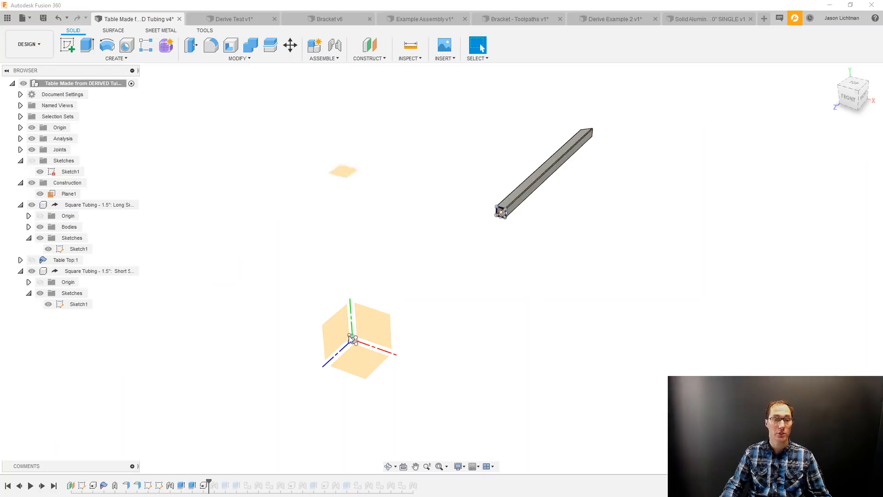
# Advance the timeline past the second tubing profile's joint, its extrusion and the miter cut that follows.
pyautogui.click(41, 488)
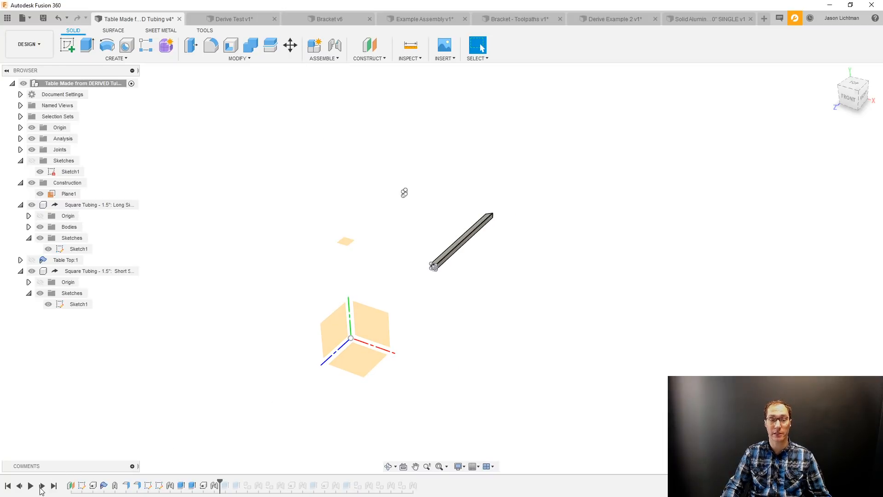
pyautogui.click(41, 486)
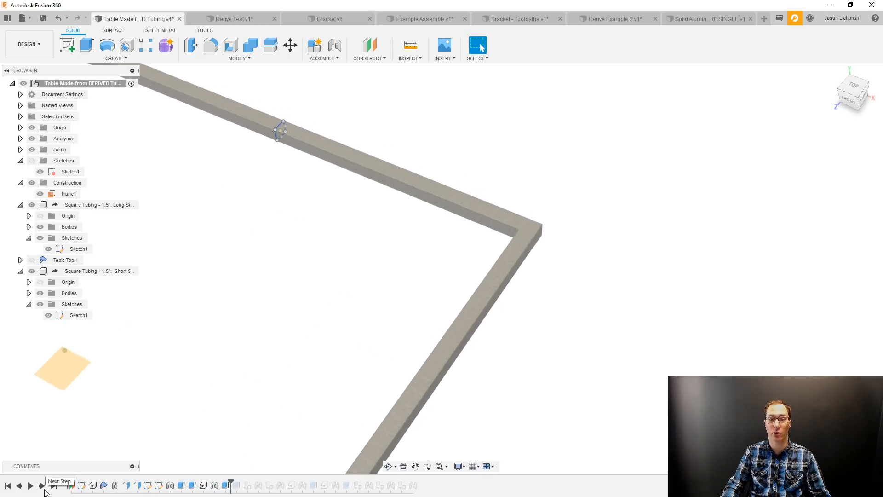
pyautogui.click(45, 490)
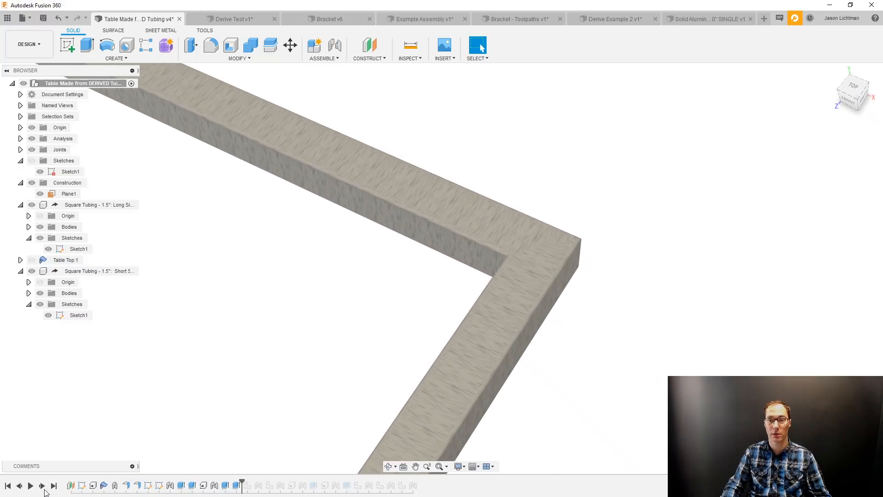
# Roll the timeline back before the second tube's miter cut, inspect the overlapping corner with that tube highlighted, and restore the cut.
pyautogui.click(19, 485)
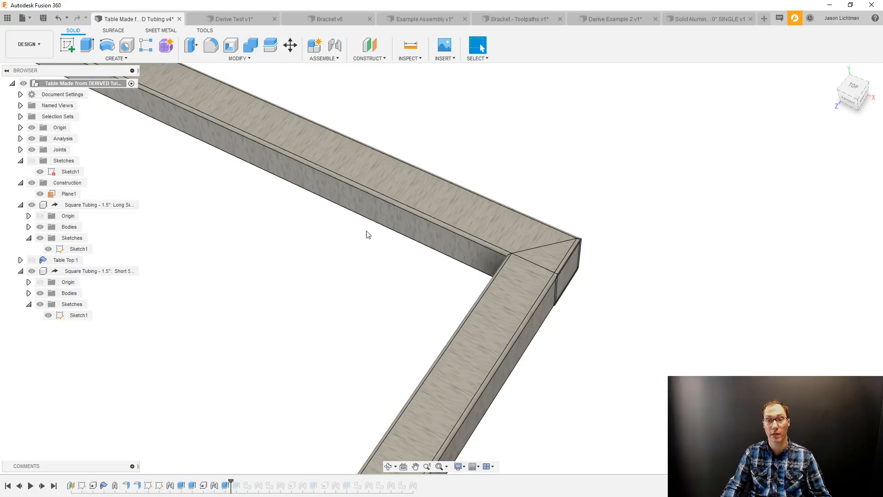
pyautogui.click(364, 165)
pyautogui.keyDown('shift'); pyautogui.moveTo(363, 165); pyautogui.dragTo(590, 326, button='middle'); pyautogui.keyUp('shift')
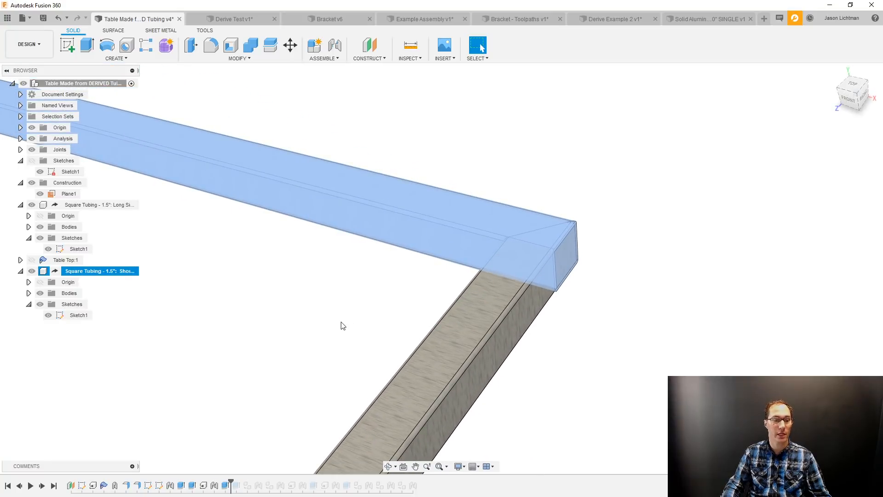
pyautogui.click(304, 354)
pyautogui.click(42, 486)
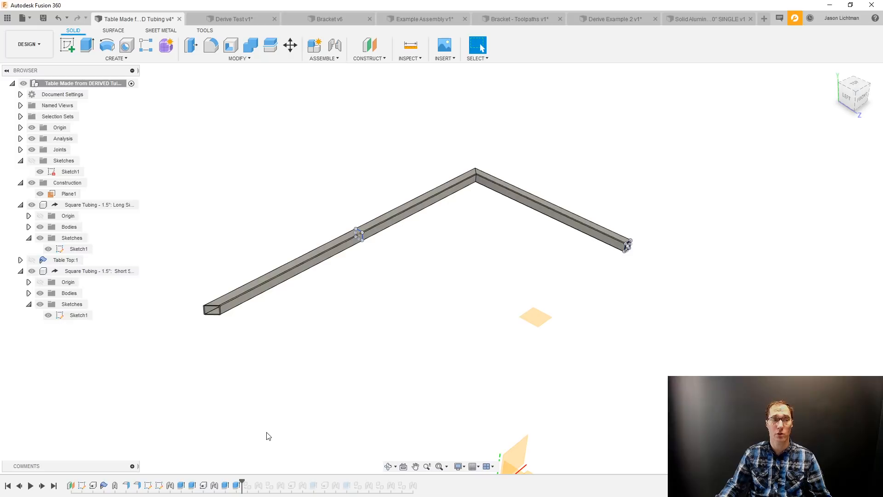
# Rename the second tubing component as Square Tubing - 1.5": Long Side.
pyautogui.click(104, 270)
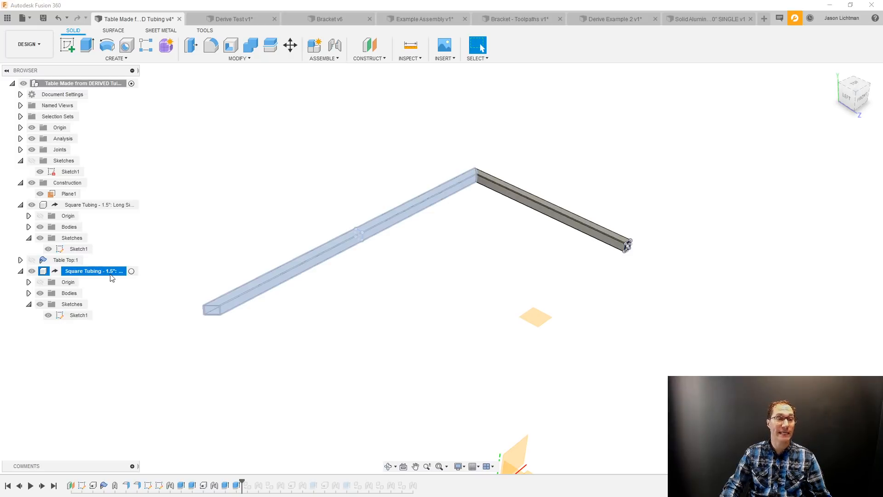
pyautogui.click(110, 271)
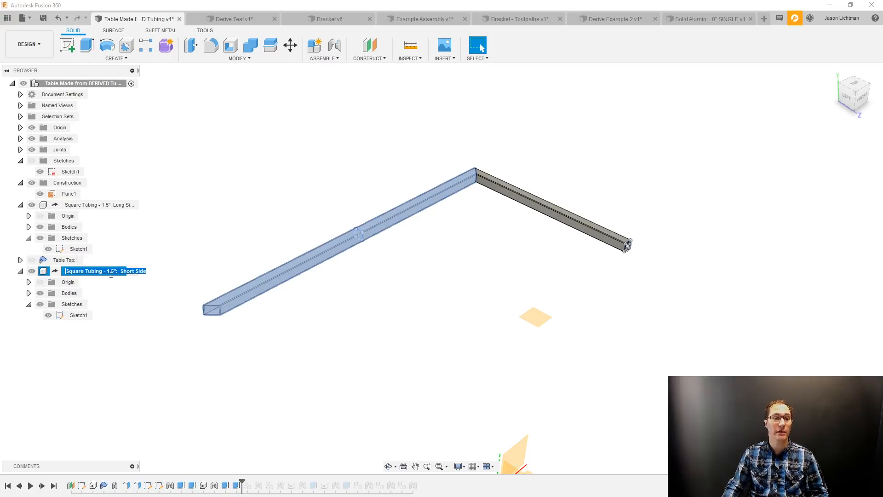
pyautogui.click(111, 272)
pyautogui.moveTo(121, 271); pyautogui.dragTo(134, 275)
pyautogui.write('Long')
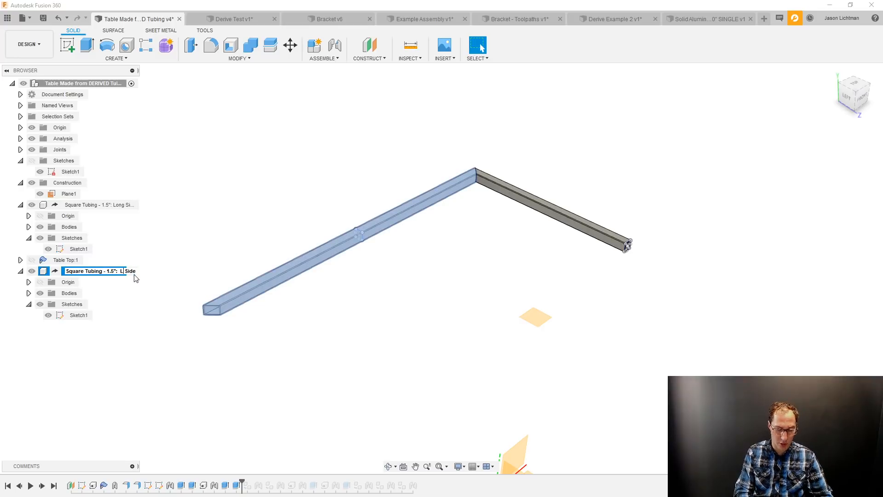
pyautogui.press('Return')
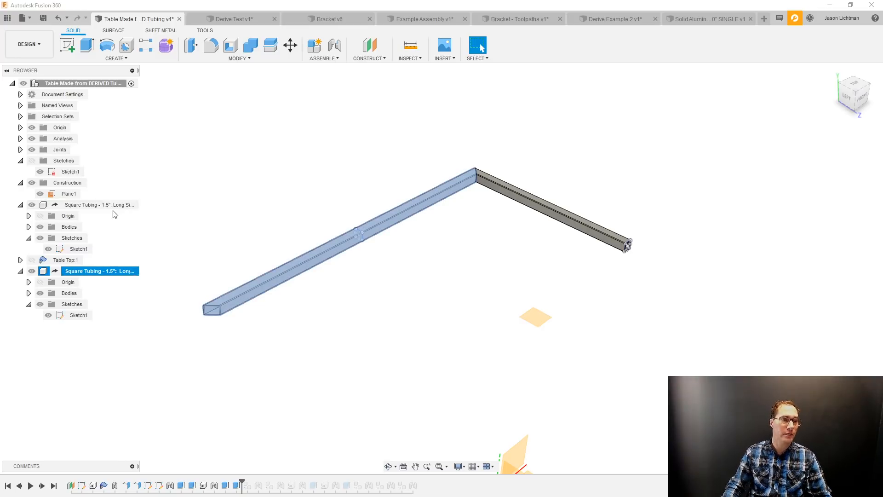
# Rename the first tubing component as Square Tubing - 1.5": Short Side.
pyautogui.doubleClick(124, 205)
pyautogui.doubleClick(124, 205)
pyautogui.write('Short')
pyautogui.press('Return')
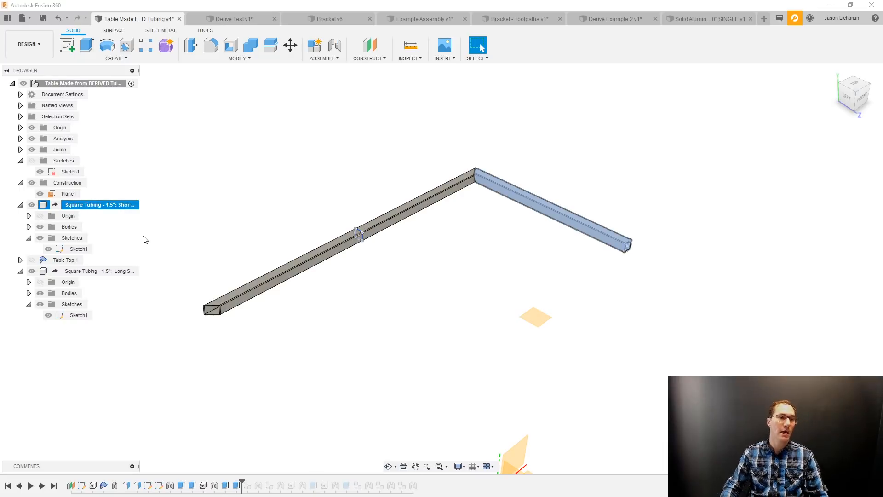
pyautogui.click(148, 247)
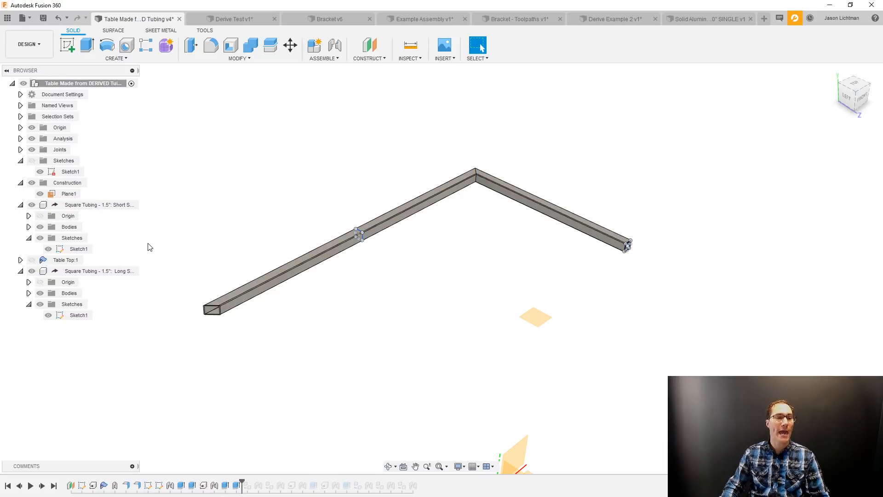
# Advance the timeline past the copied short-side and long-side tubing components and their joints.
pyautogui.click(42, 486)
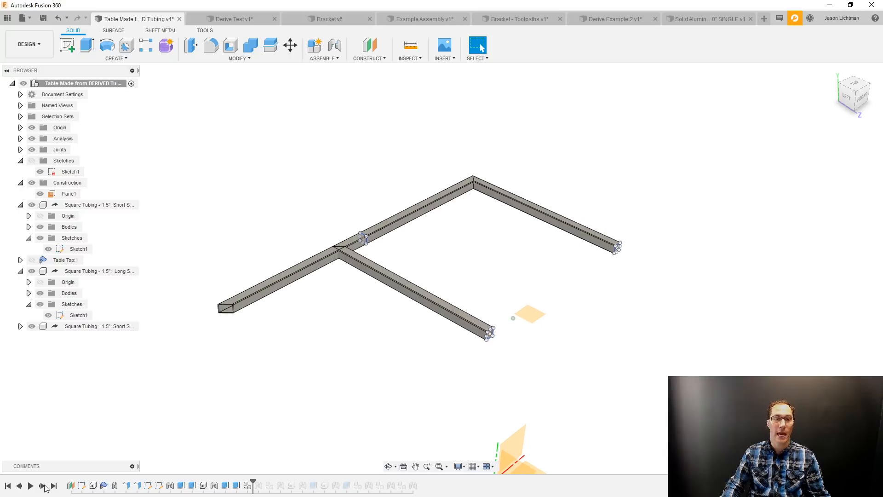
pyautogui.click(43, 486)
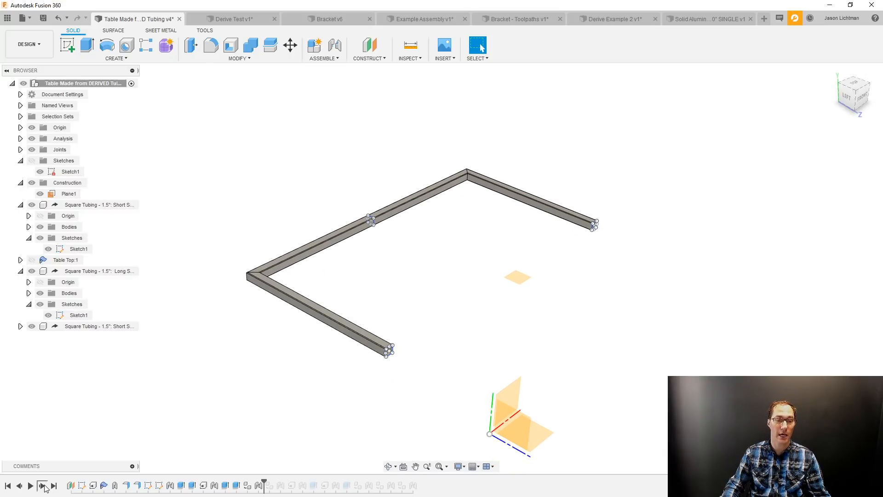
pyautogui.click(43, 485)
pyautogui.click(42, 486)
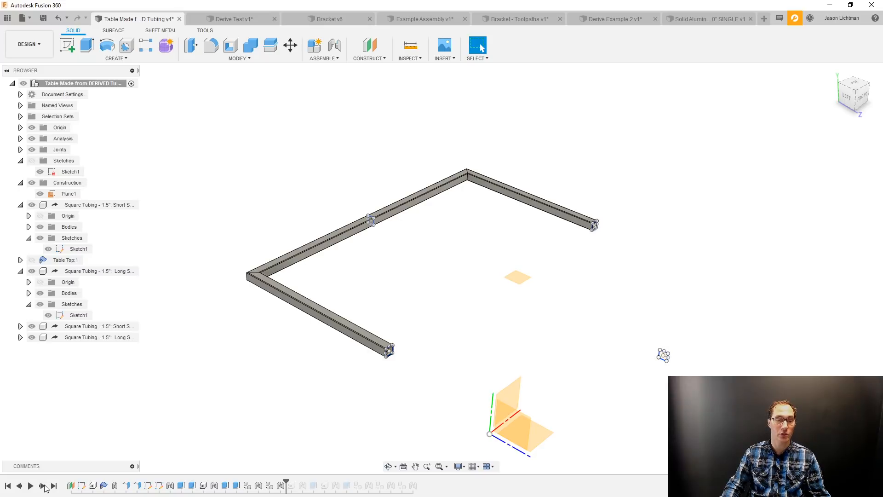
# Advance the timeline past the center tubing and the first leg, including their derived profiles, joints and extrusions.
pyautogui.click(42, 486)
pyautogui.click(42, 486)
pyautogui.click(43, 486)
pyautogui.click(43, 486)
pyautogui.click(43, 486)
pyautogui.click(43, 486)
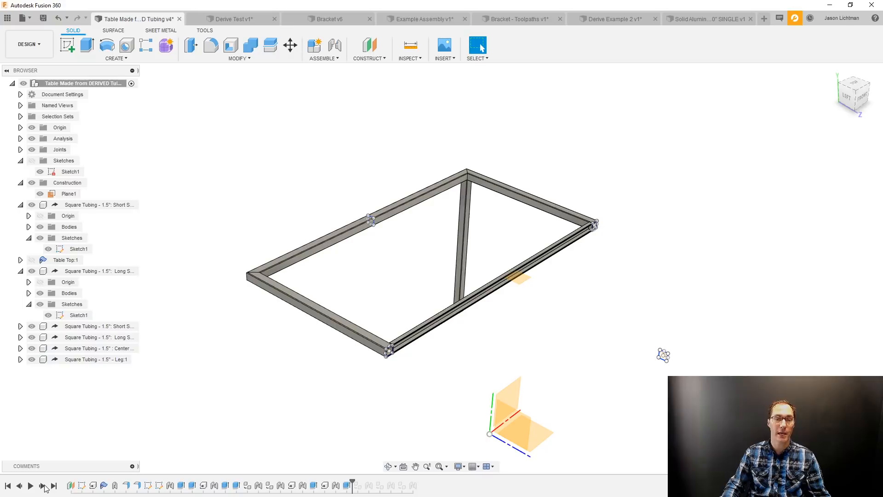
# Advance the timeline to its end, past the copies and joints of the remaining three legs.
pyautogui.click(42, 485)
pyautogui.click(43, 486)
pyautogui.click(43, 486)
pyautogui.click(43, 486)
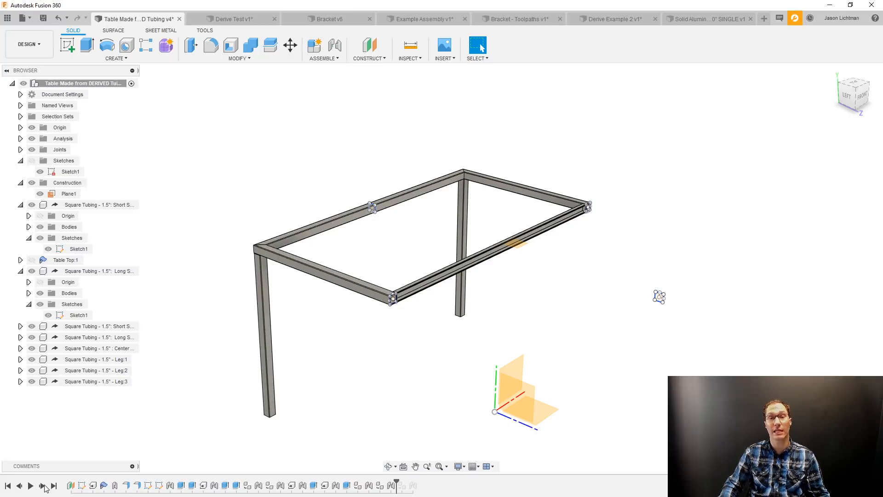
pyautogui.click(43, 485)
pyautogui.click(42, 486)
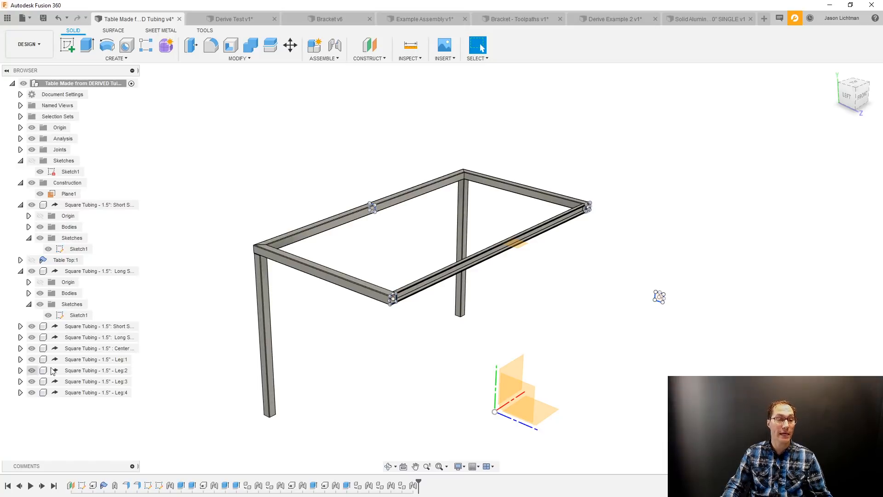
# Roll the timeline back to just after the first leg, and paste a copy of Leg:1 moved about 58.3 in along X.
pyautogui.click(90, 360)
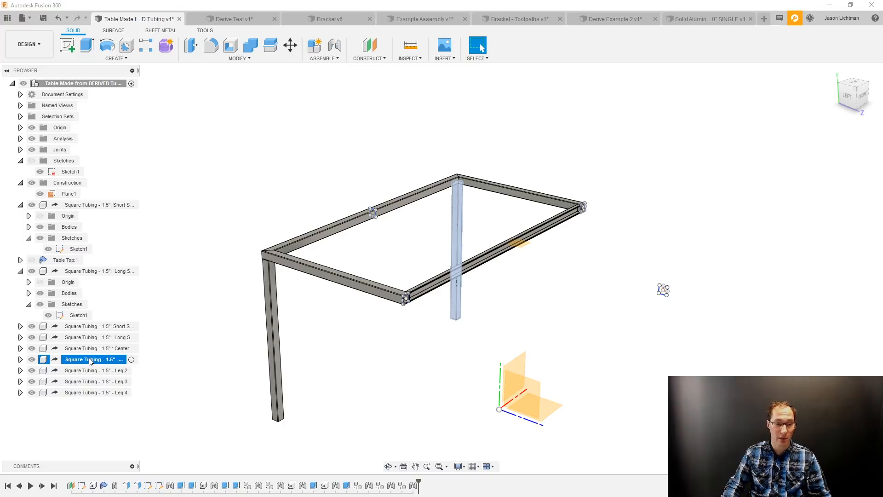
pyautogui.moveTo(418, 485); pyautogui.dragTo(352, 483)
pyautogui.click(350, 380)
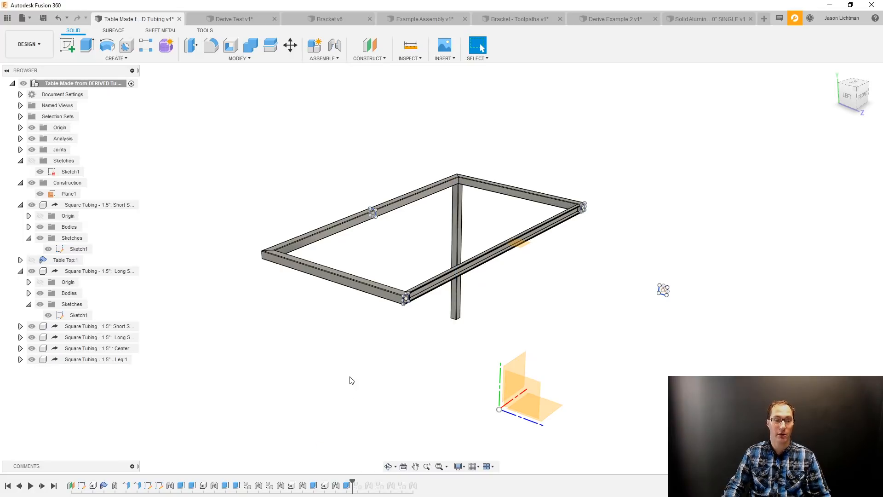
pyautogui.click(131, 361)
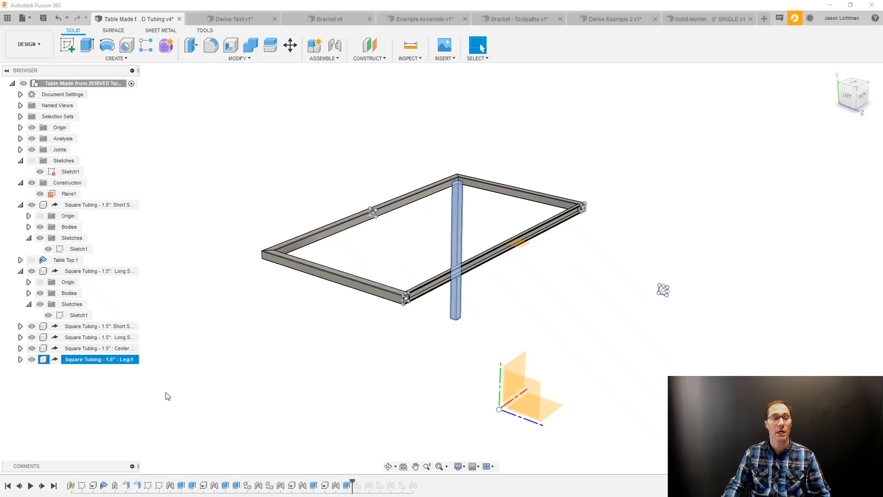
pyautogui.hotkey('ctrl', 'v')
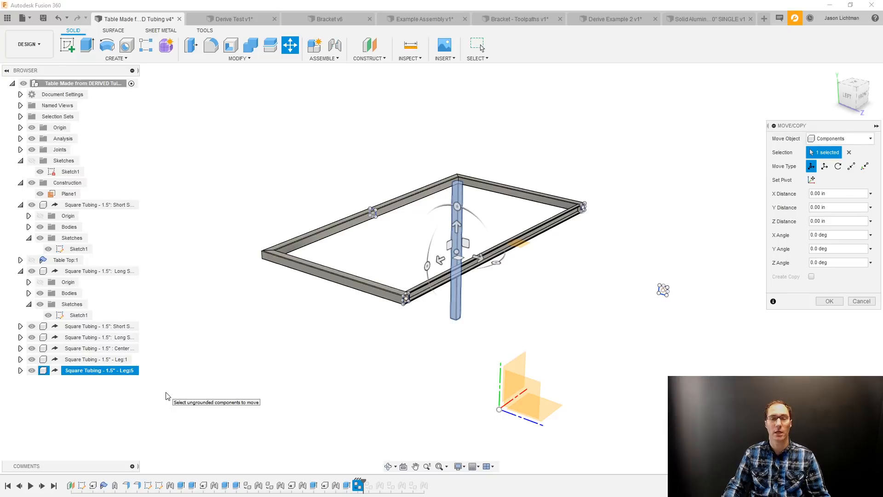
pyautogui.moveTo(491, 248); pyautogui.dragTo(260, 310)
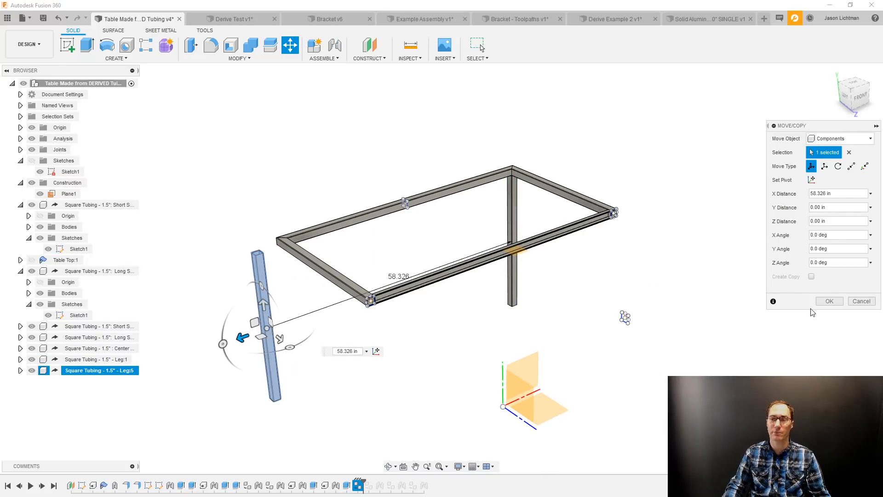
pyautogui.click(829, 301)
# Attach the copied leg with a rigid joint from its top outer corner to the underside of the frame's mitered corner.
pyautogui.scroll(5, 241, 256)
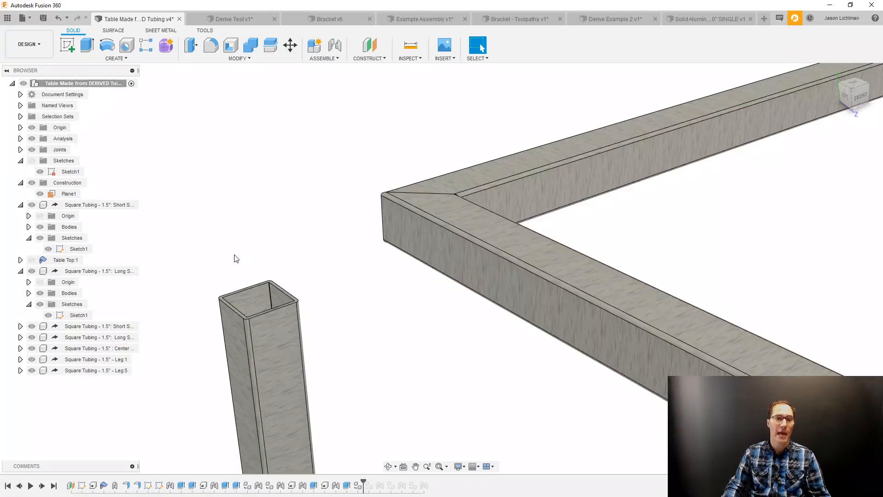
pyautogui.scroll(3, 239, 257)
pyautogui.press('j')
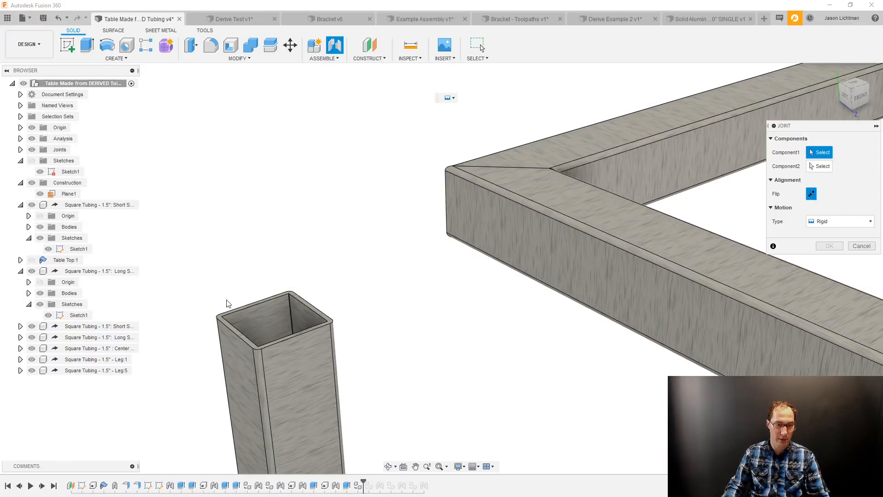
pyautogui.scroll(5, 225, 308)
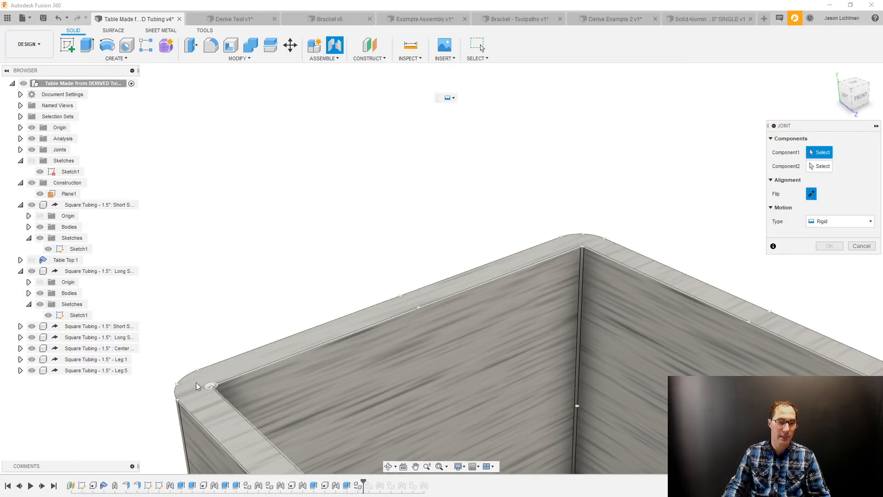
pyautogui.click(211, 386)
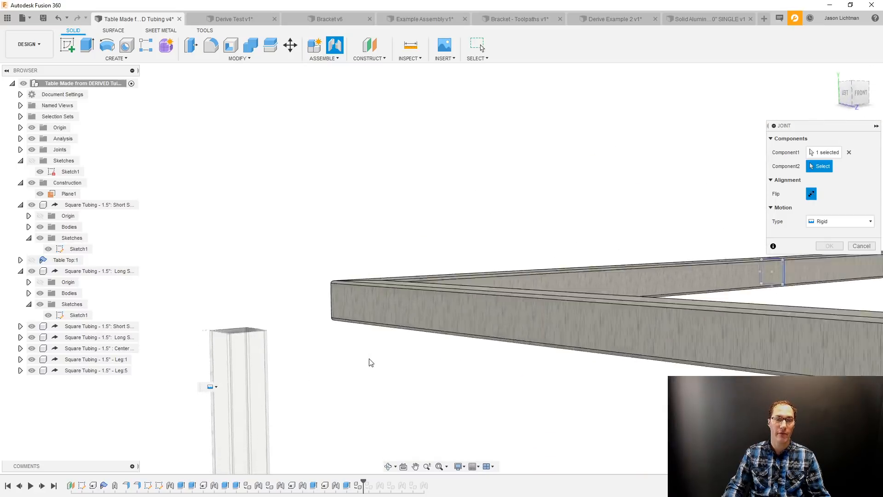
pyautogui.scroll(5, 357, 315)
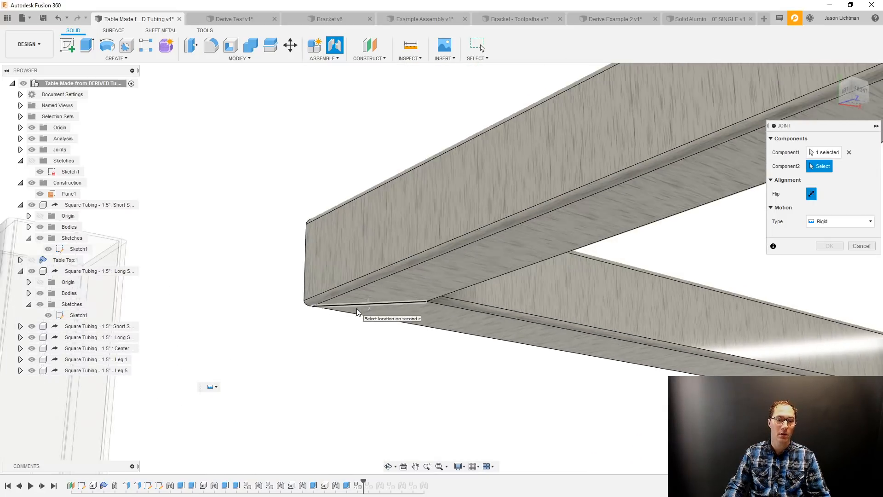
pyautogui.scroll(2, 340, 310)
pyautogui.click(293, 303)
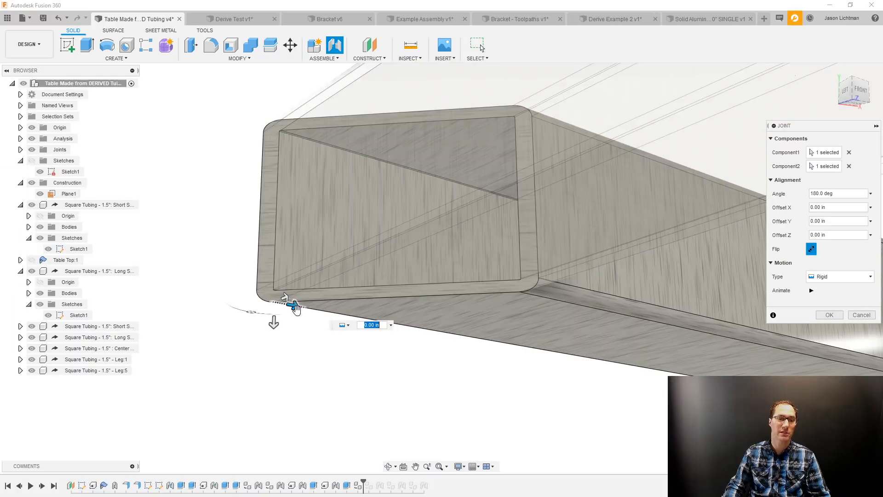
pyautogui.scroll(-5, 334, 367)
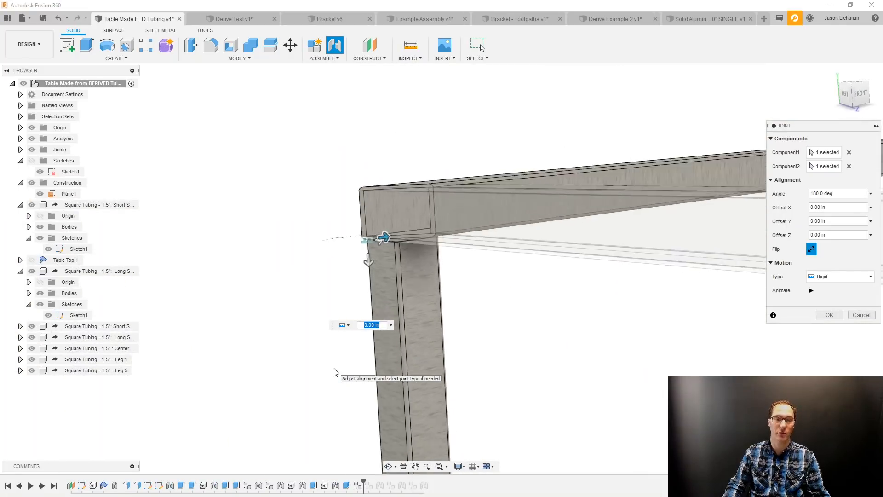
pyautogui.click(835, 317)
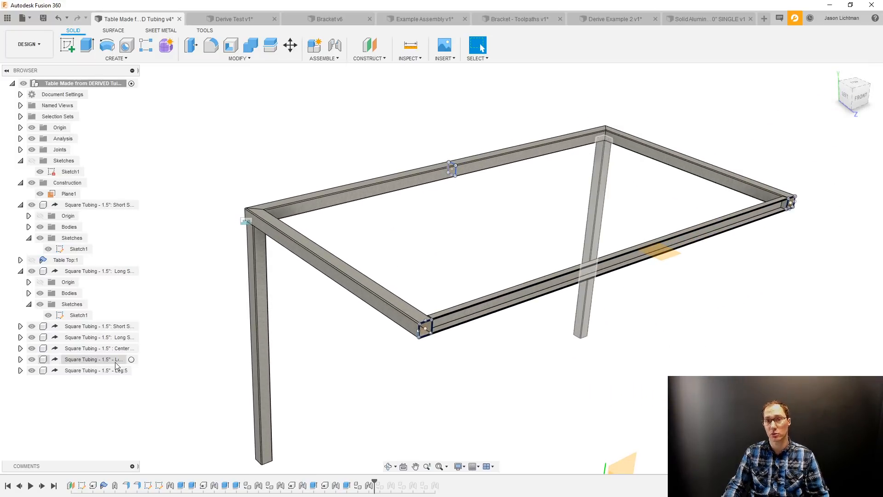
# Discard the demonstration leg copy with its joint, and show the whole table at the timeline's end with the analysis hidden.
pyautogui.moveTo(370, 483); pyautogui.dragTo(353, 484)
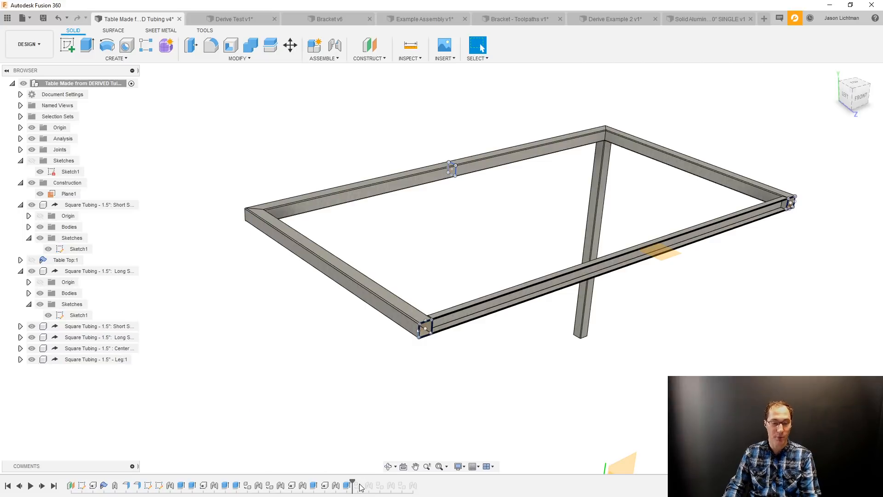
pyautogui.click(53, 486)
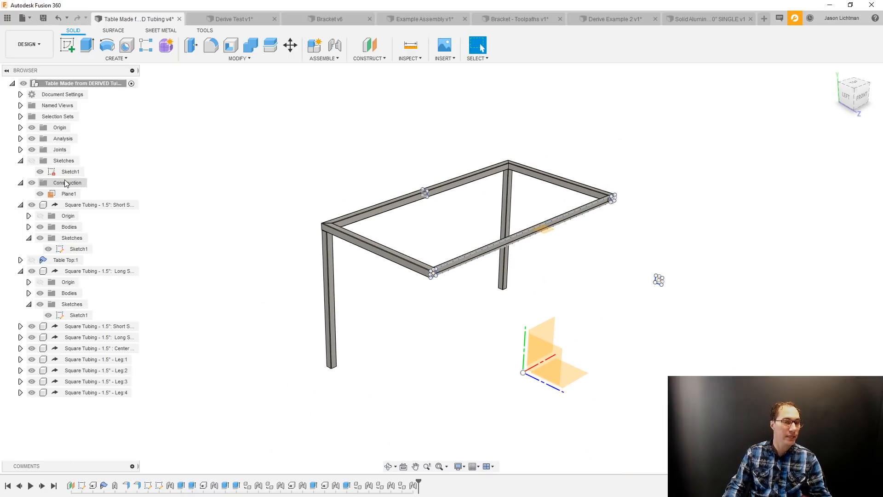
pyautogui.click(32, 139)
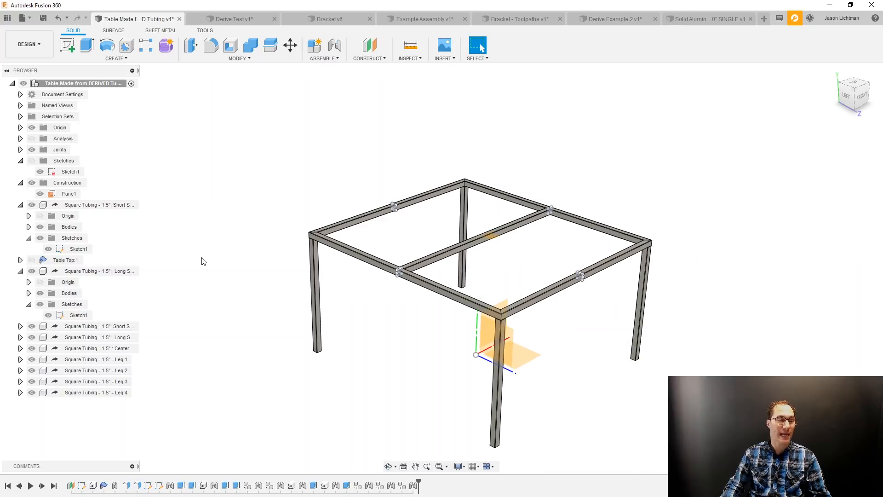
# Highlight the first leg, the center tubing, the copied long side and the copied short side in turn to identify them in the table.
pyautogui.click(101, 363)
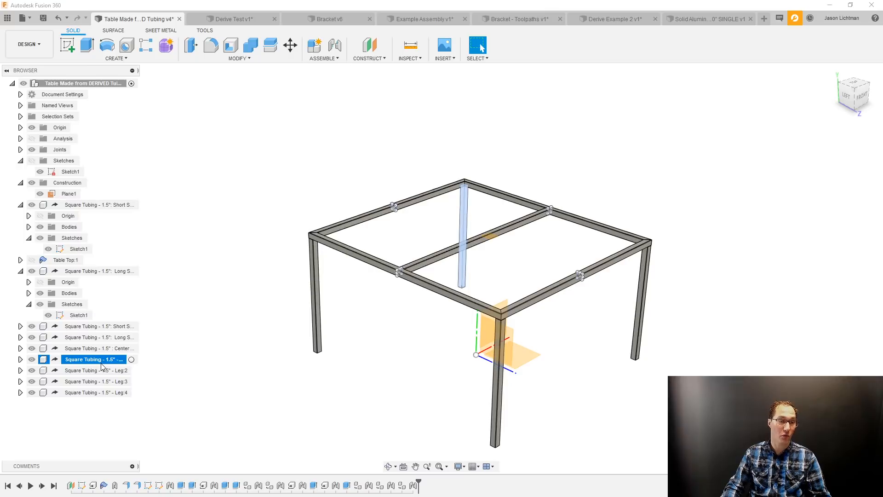
pyautogui.click(96, 349)
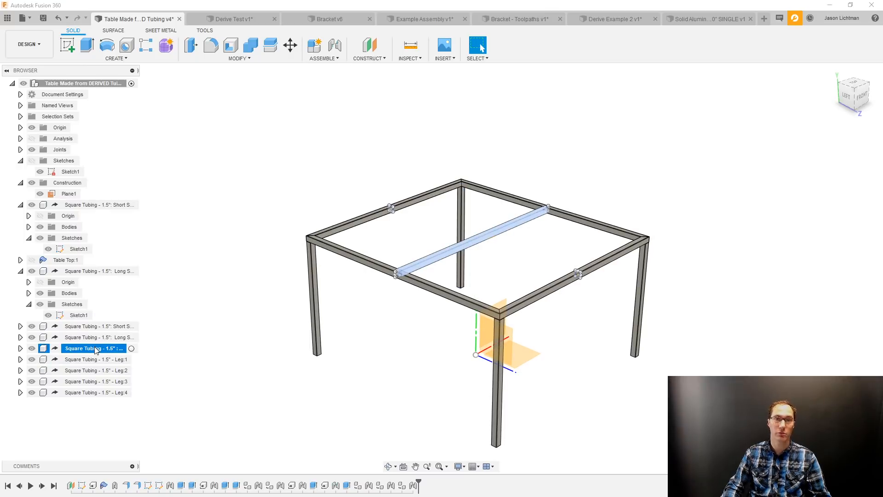
pyautogui.click(96, 336)
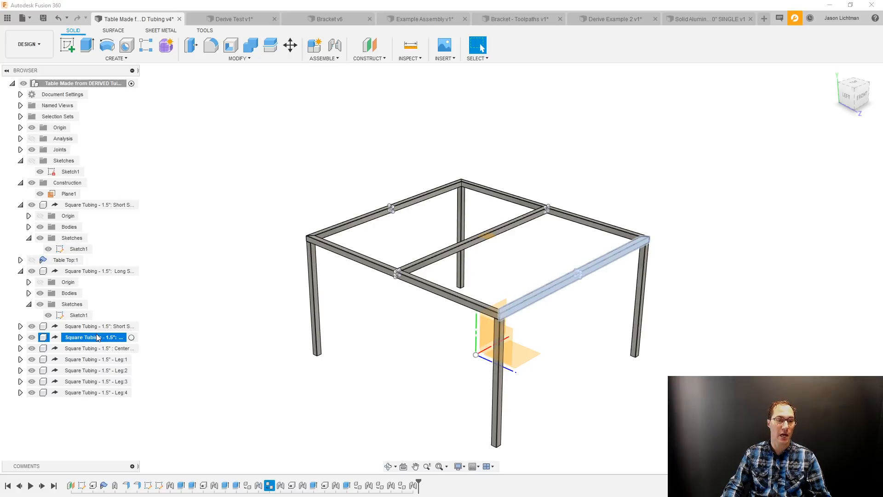
pyautogui.click(97, 328)
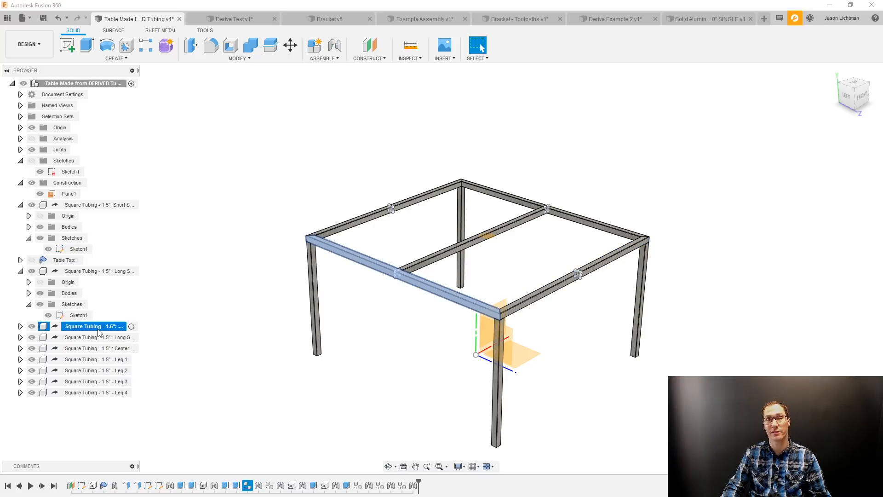
pyautogui.click(205, 246)
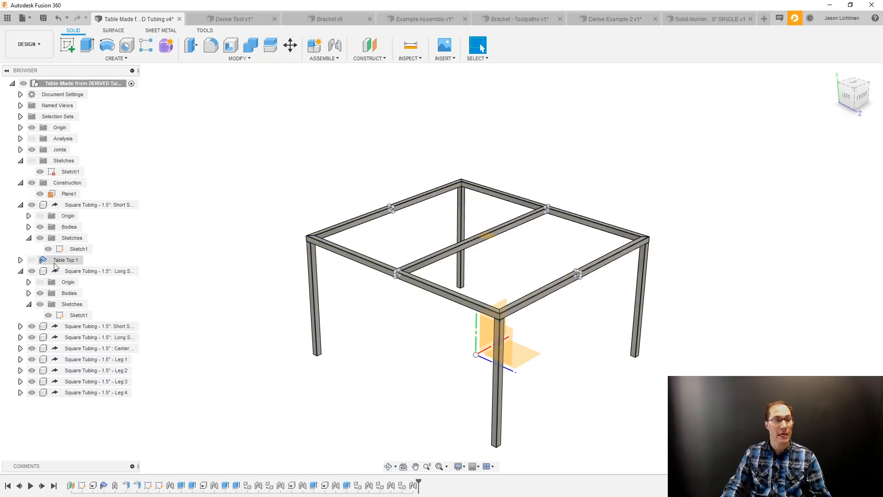
# Show the Table Top component and create a new full-assembly drawing with ASME standard, inch units and B (17in x 11in) sheet size.
pyautogui.click(31, 259)
pyautogui.scroll(-1, 175, 251)
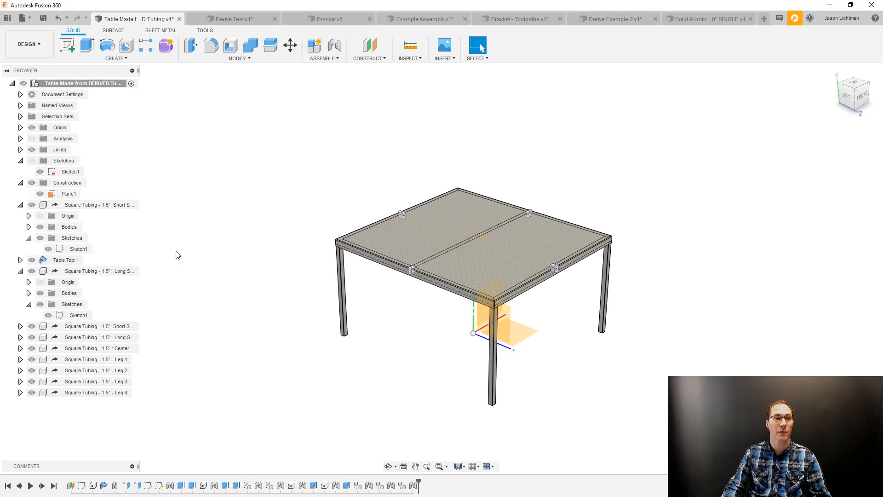
pyautogui.click(26, 44)
pyautogui.moveTo(46, 163)
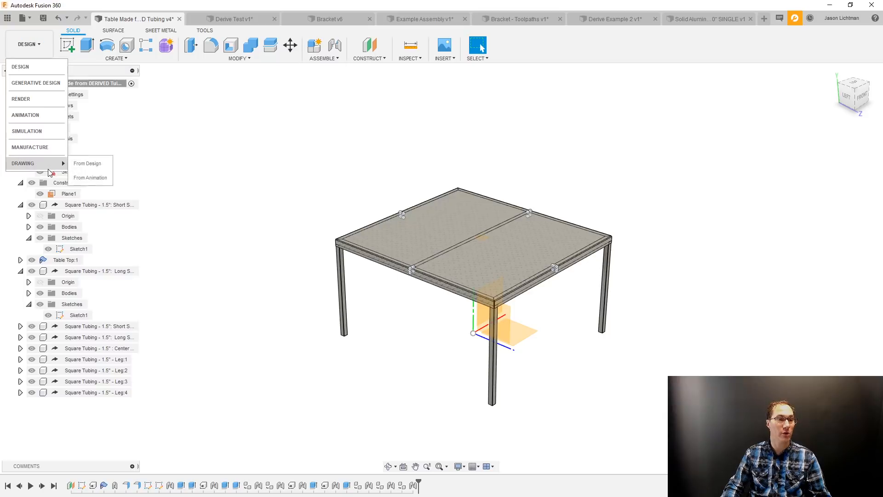
pyautogui.click(87, 164)
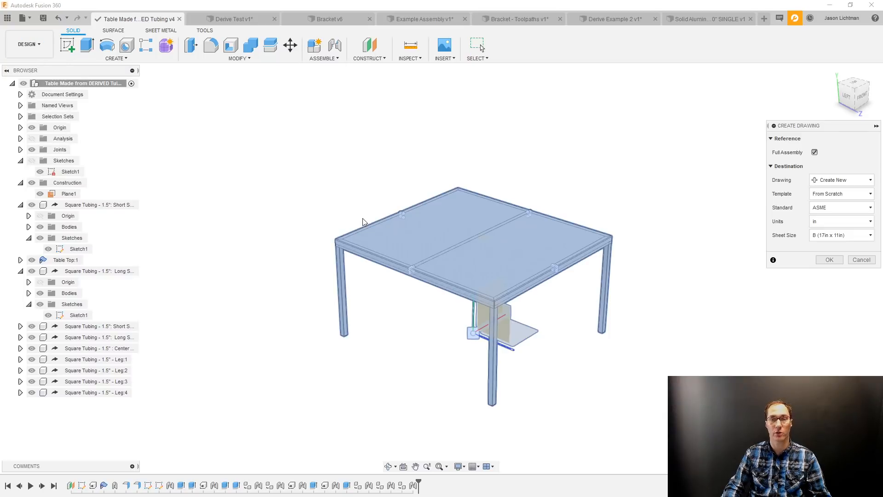
pyautogui.click(828, 260)
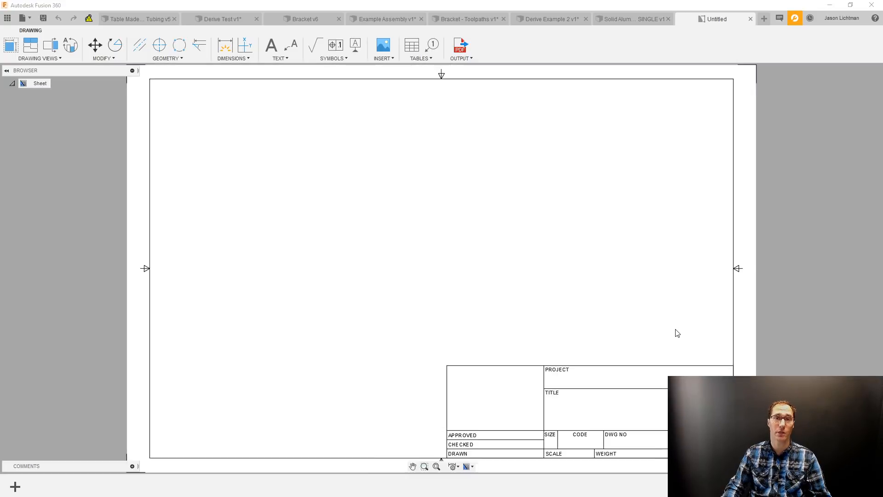
# Place the table's base view on the left half of the sheet and project side, bottom and top views from it.
pyautogui.click(312, 238)
pyautogui.click(827, 232)
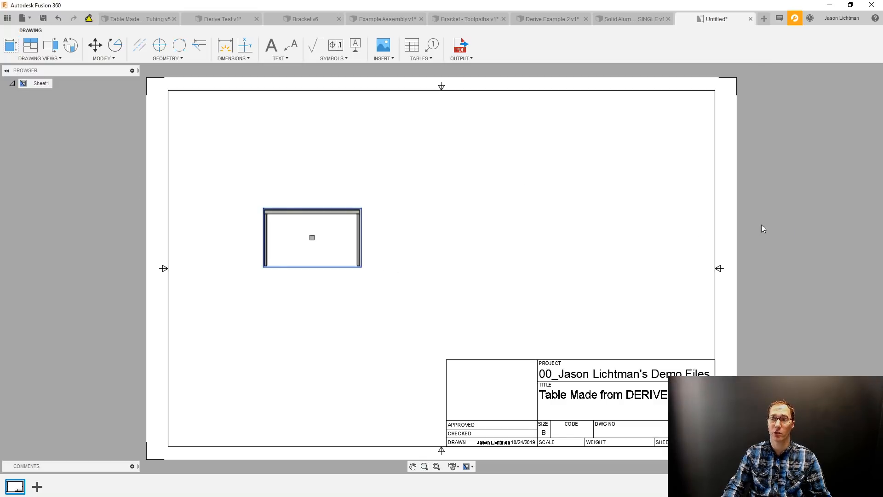
pyautogui.click(65, 59)
pyautogui.click(28, 80)
pyautogui.click(338, 235)
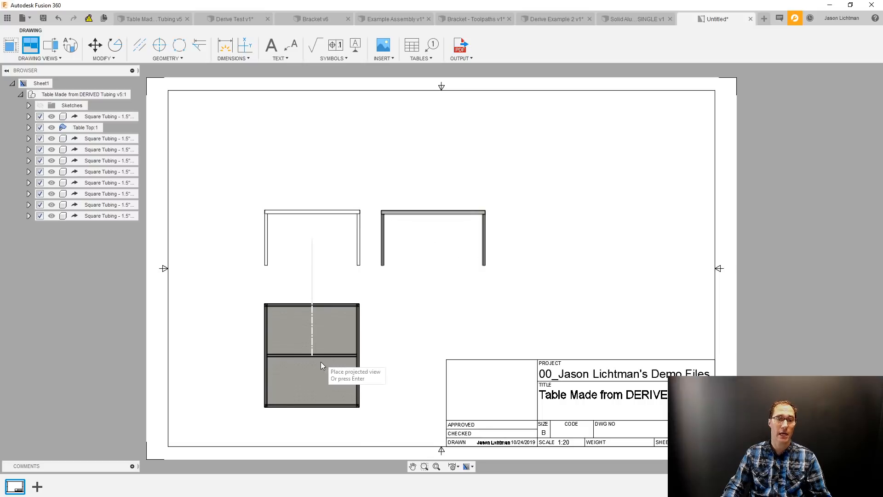
pyautogui.click(327, 306)
pyautogui.click(325, 142)
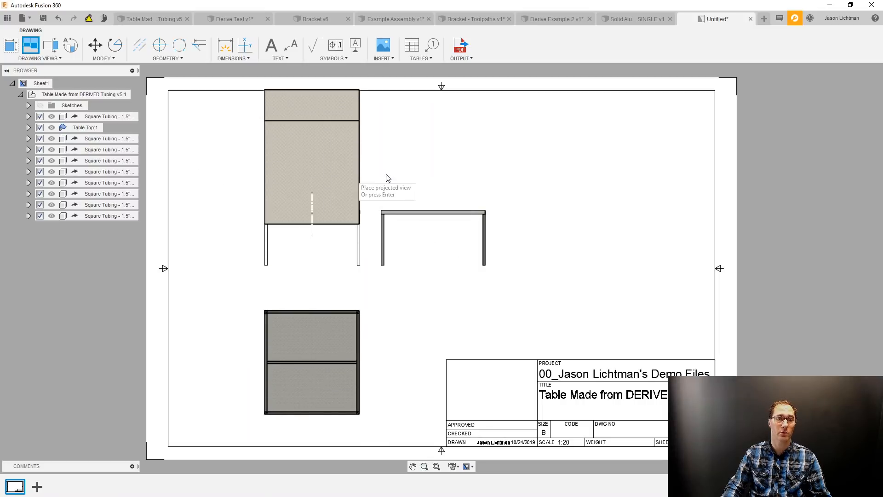
# Project an isometric view of the table and move it to the empty area above the title block.
pyautogui.click(470, 123)
pyautogui.click(470, 122)
pyautogui.click(604, 269)
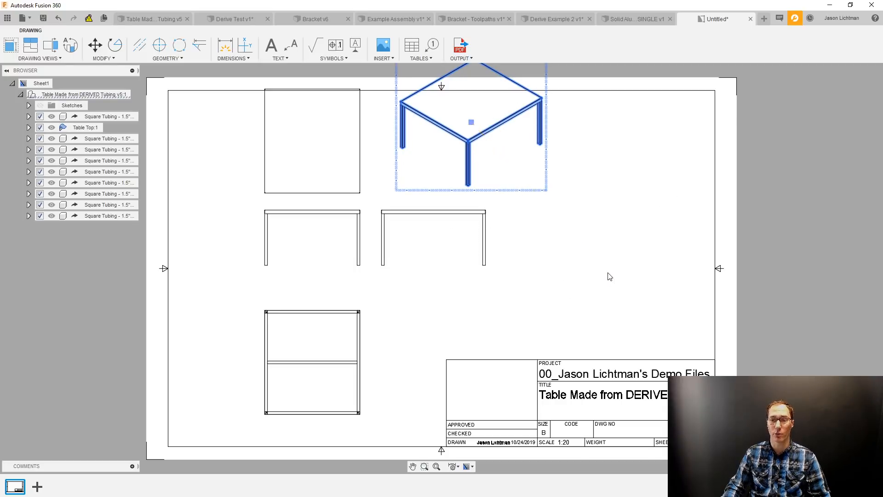
# Add a parts list of the table at the upper-right corner of the drawing border and examine its entries.
pyautogui.click(411, 46)
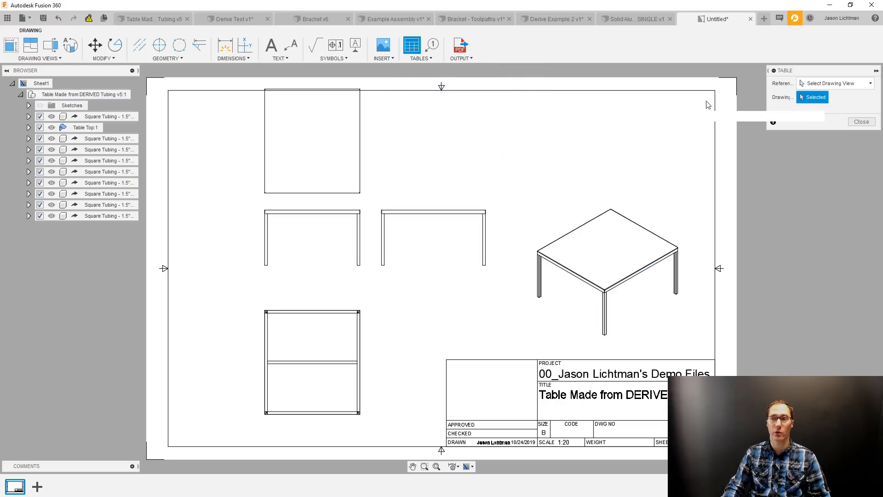
pyautogui.click(714, 91)
pyautogui.scroll(4, 575, 113)
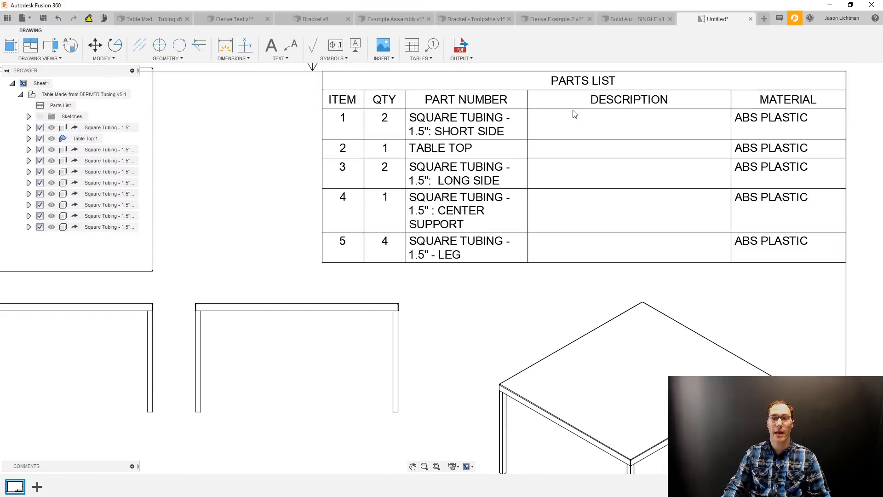
pyautogui.scroll(1, 575, 114)
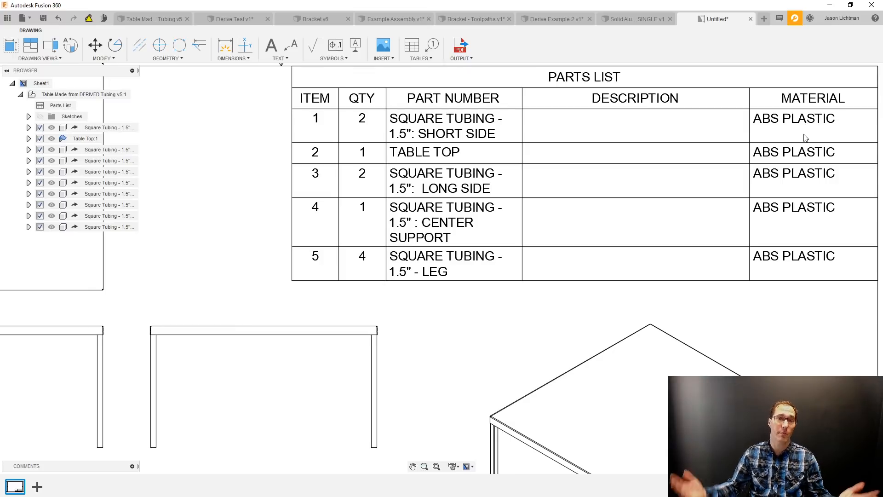
pyautogui.scroll(-5, 718, 209)
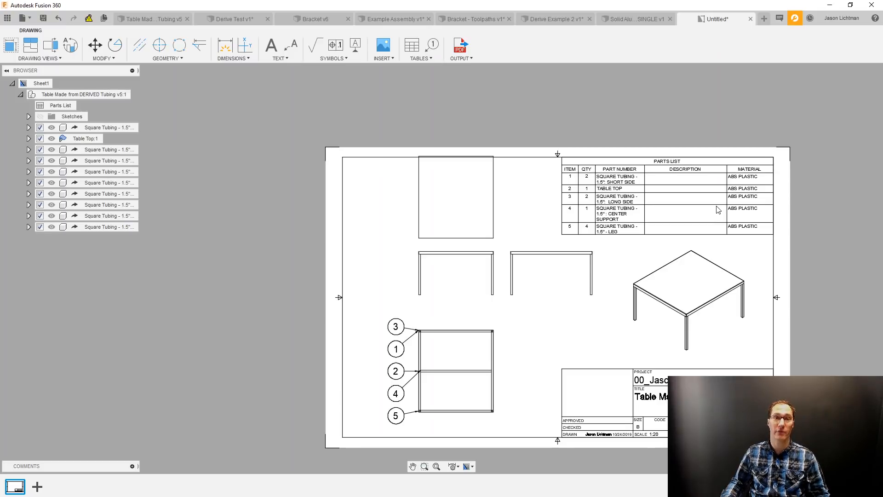
# Switch to the table design and examine the derived tubing features in its history.
pyautogui.click(138, 19)
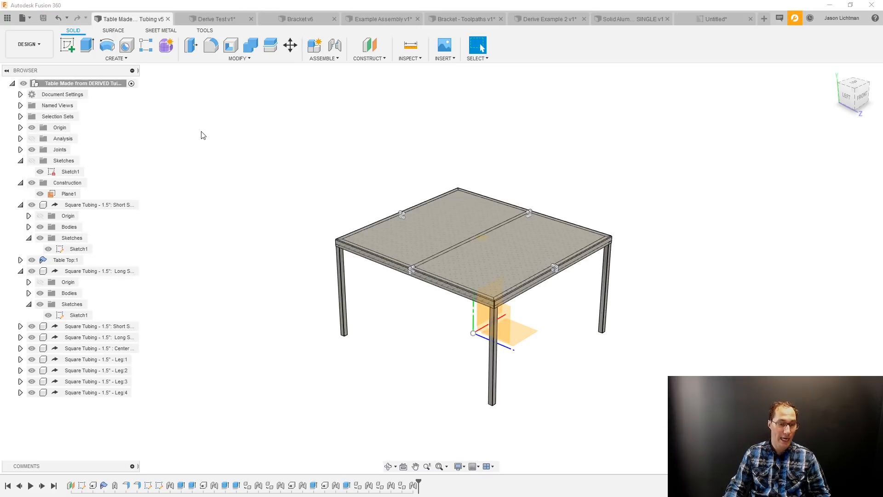
pyautogui.click(93, 485)
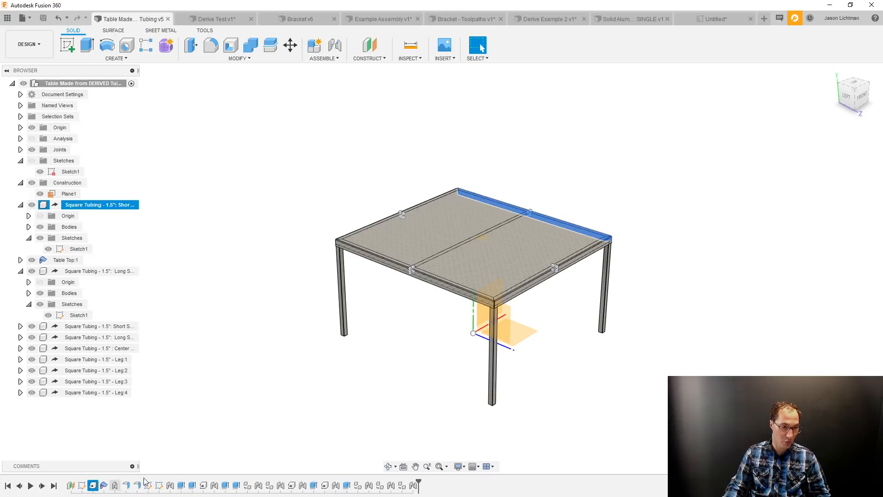
pyautogui.click(203, 485)
pyautogui.click(291, 485)
pyautogui.click(325, 485)
pyautogui.click(337, 381)
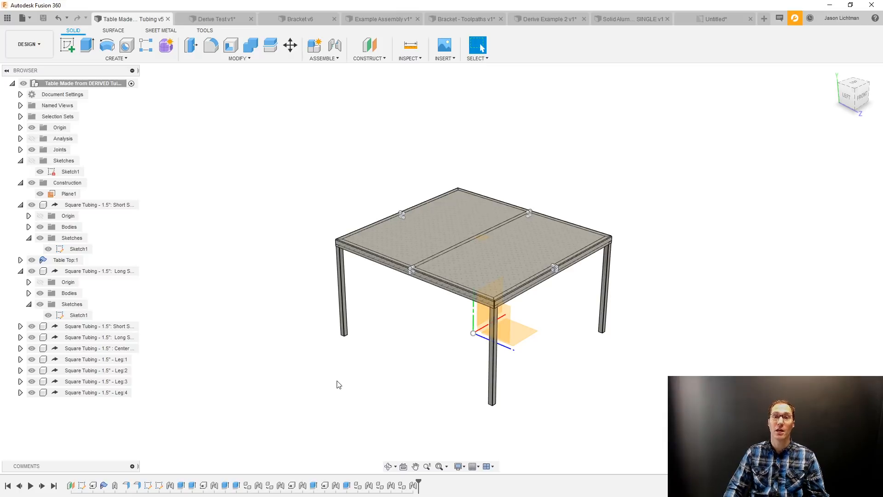
# Open the Square Tubing - 1.5" design from the Library of Shapes folder.
pyautogui.click(7, 18)
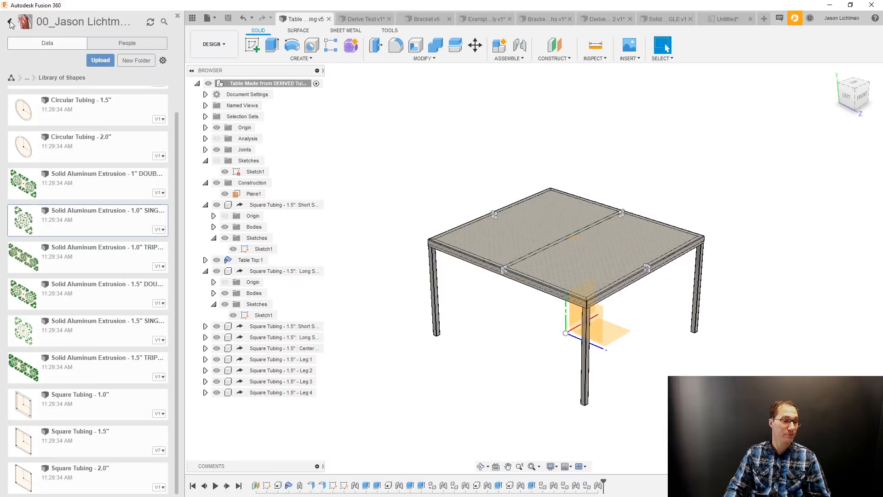
pyautogui.click(106, 448)
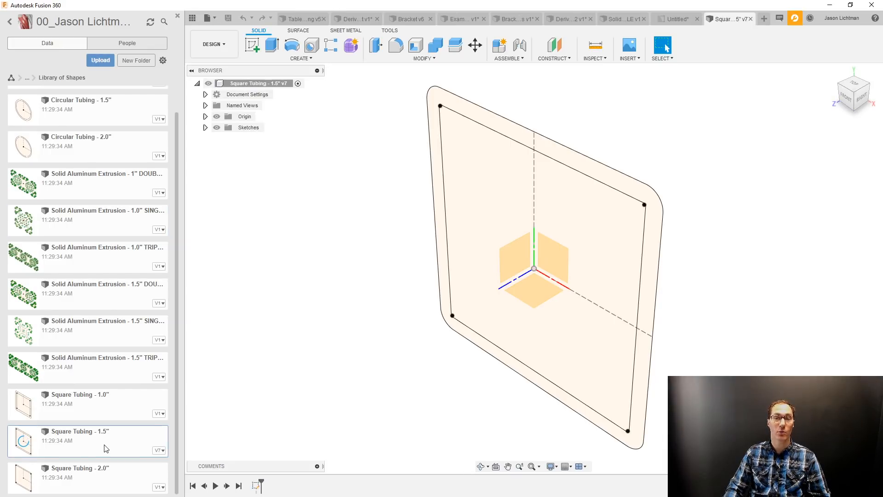
pyautogui.click(177, 16)
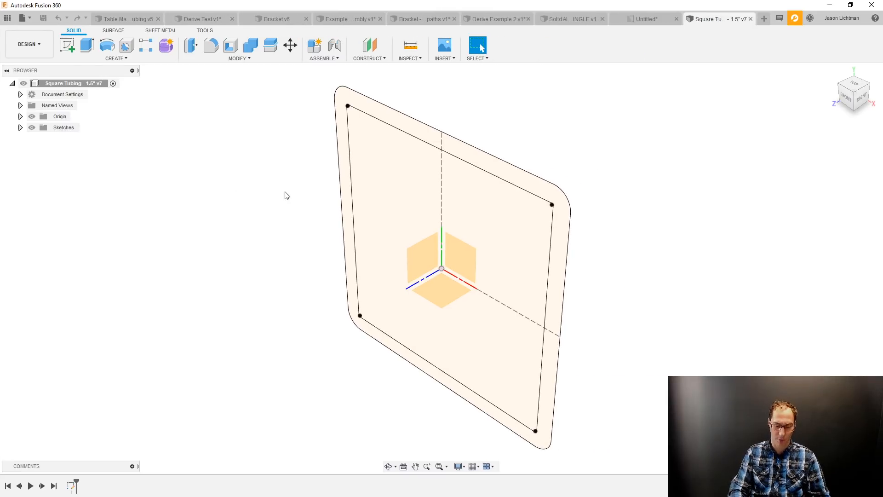
# Set the square tubing's Width user parameter to 2.5 in.
pyautogui.hotkey('shift', 'p')
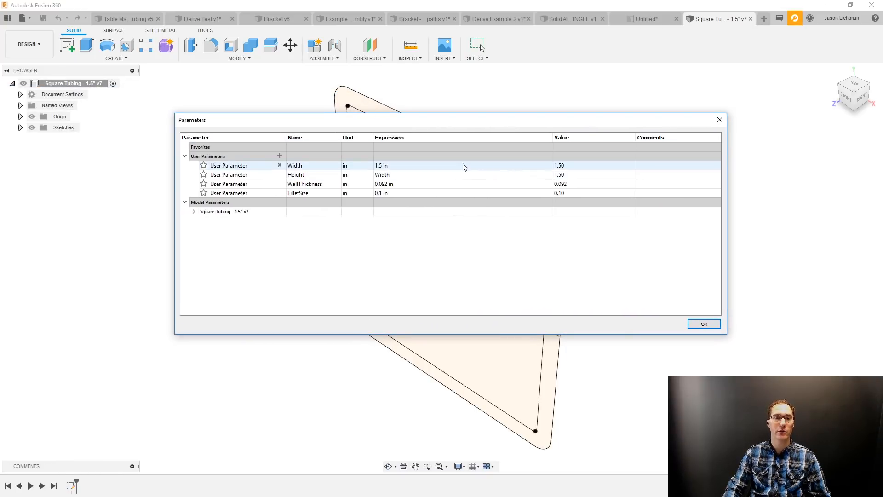
pyautogui.click(463, 165)
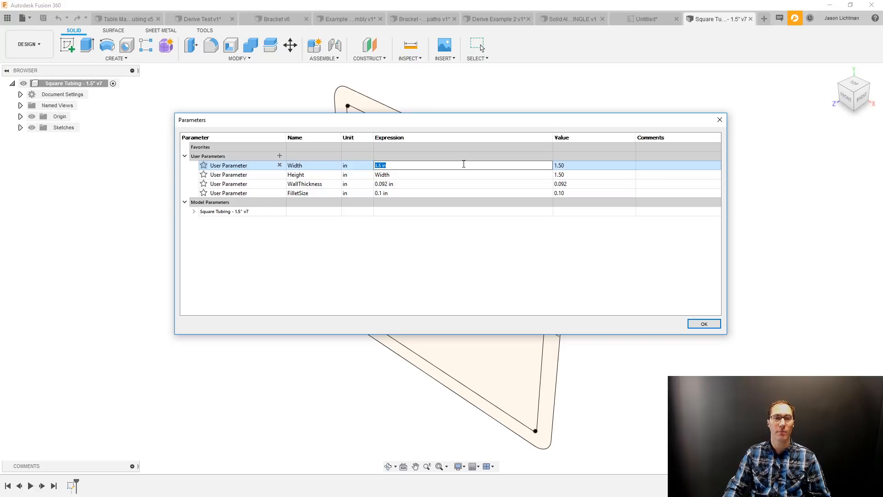
pyautogui.moveTo(467, 119)
pyautogui.mouseDown()
pyautogui.moveTo(453, 176)
pyautogui.moveTo(450, 304)
pyautogui.mouseUp()
pyautogui.moveTo(497, 207); pyautogui.dragTo(464, 155, button='middle')
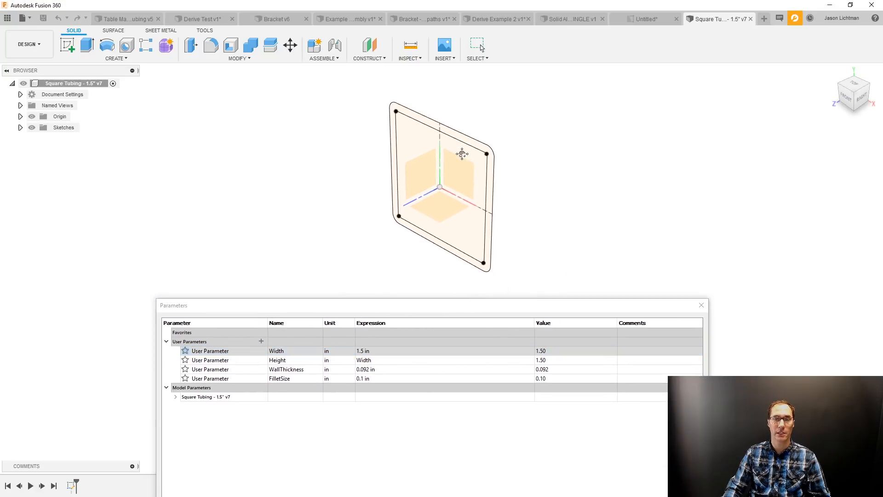
pyautogui.click(382, 351)
pyautogui.write('2.5')
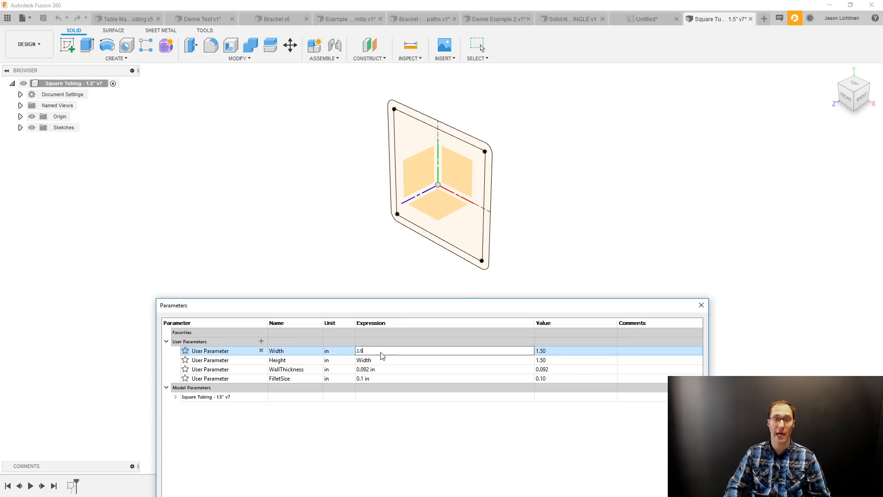
pyautogui.press('Return')
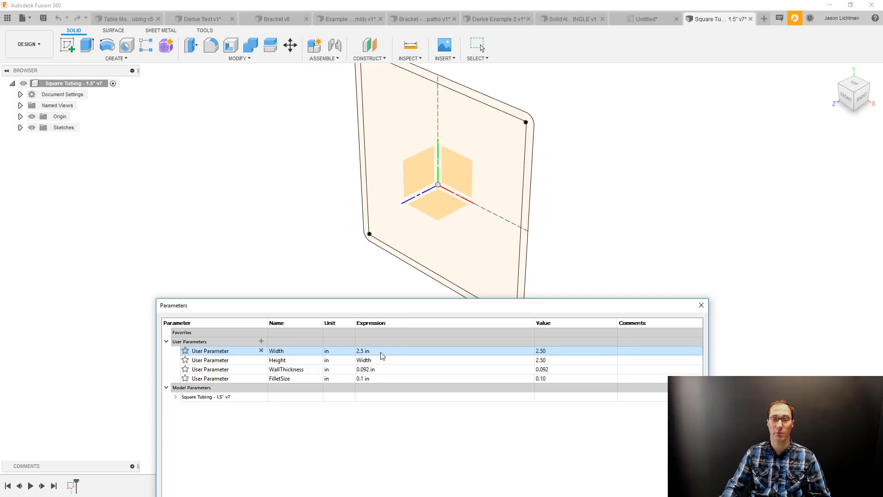
pyautogui.click(701, 305)
pyautogui.moveTo(698, 305); pyautogui.dragTo(701, 372, button='middle')
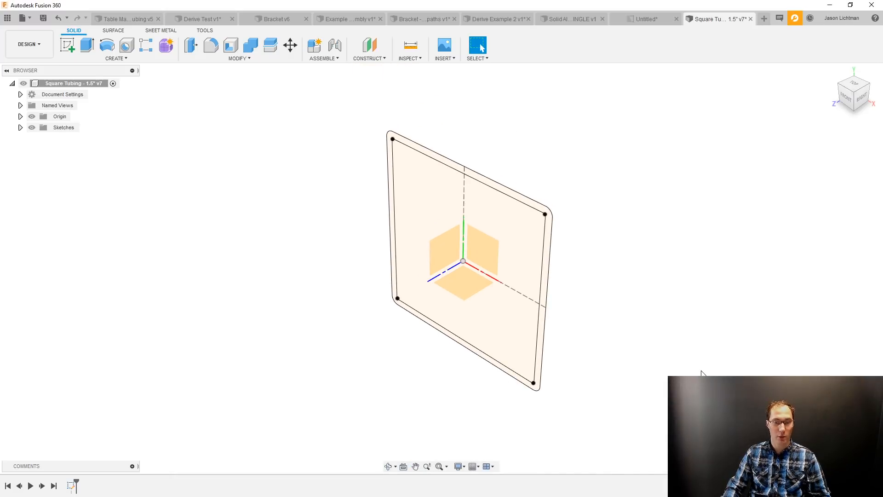
# Save the tubing design with the version description "Updated Size to 2" and close it.
pyautogui.hotkey('ctrl', 's')
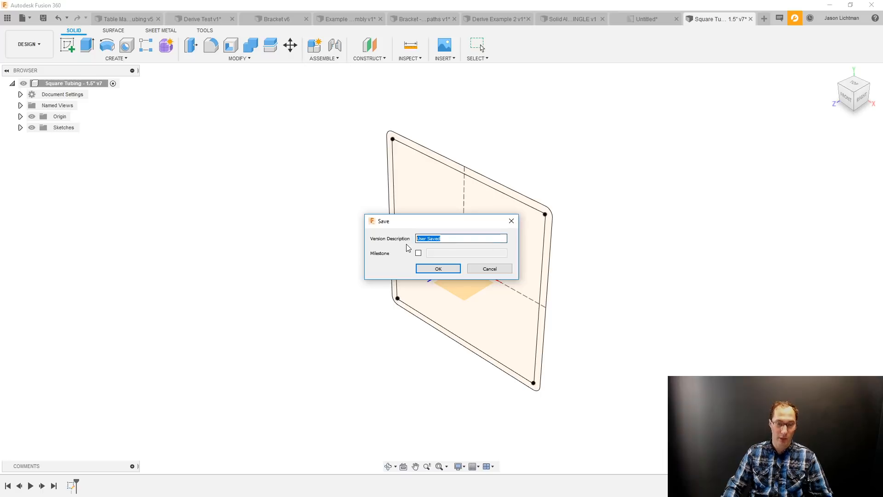
pyautogui.write('Updated S')
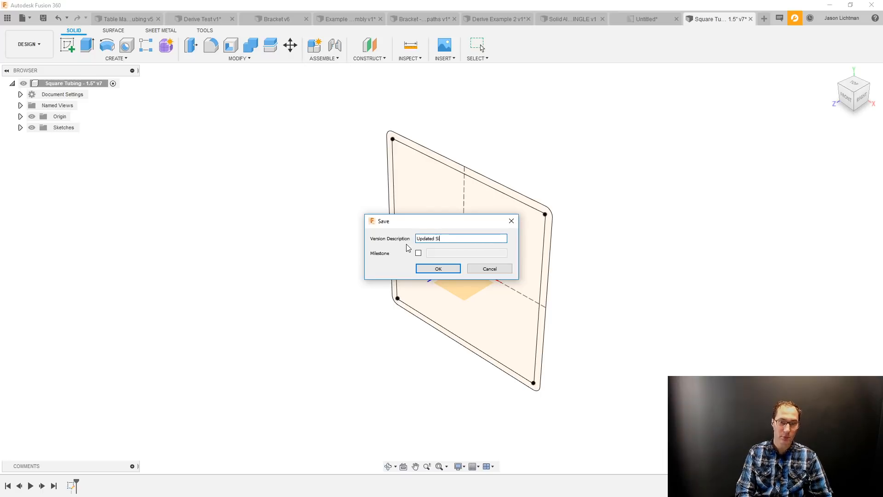
pyautogui.write('ize to 2.5"')
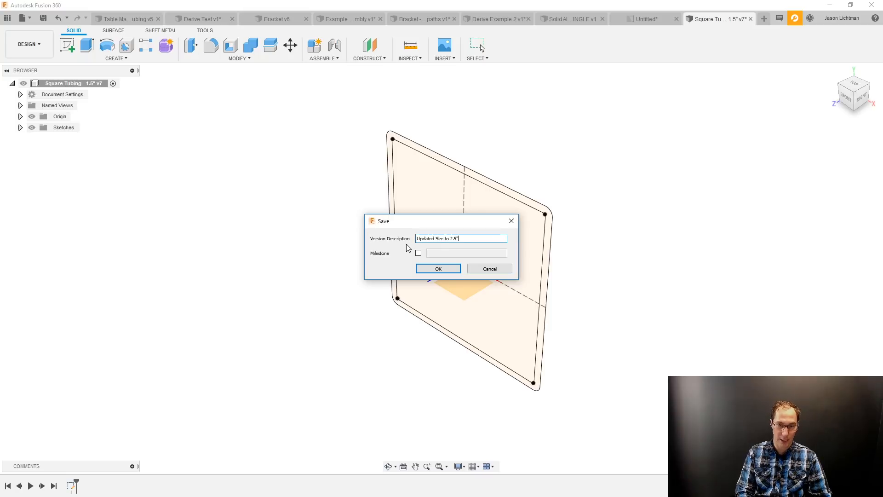
pyautogui.press('Return')
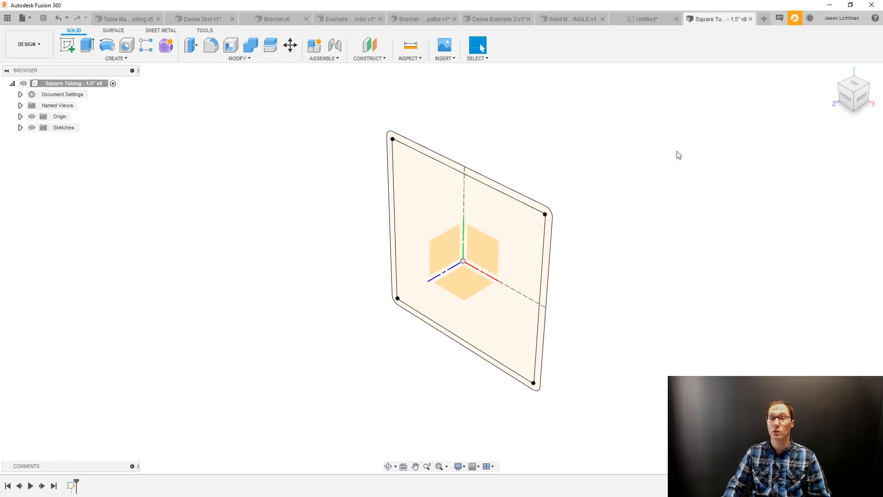
pyautogui.click(751, 19)
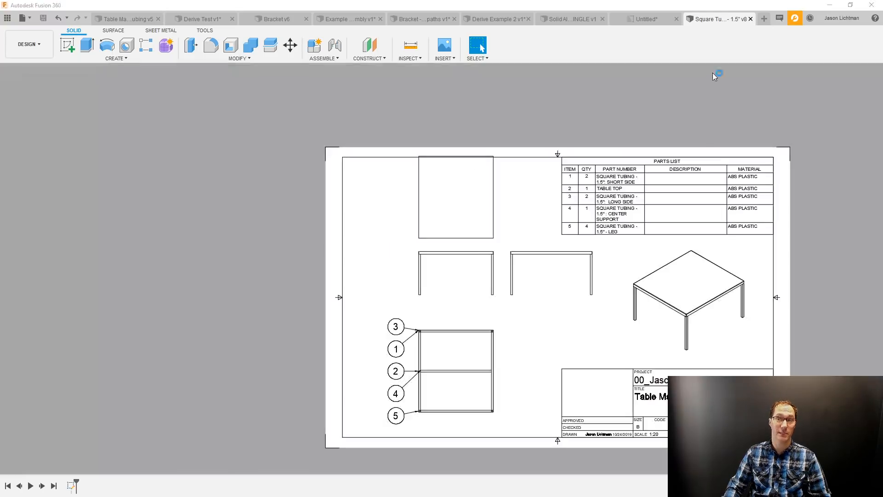
# Rename the Square Tubing - 1.5" design in the Library of Shapes folder as Square Tubing - 2.5".
pyautogui.click(9, 20)
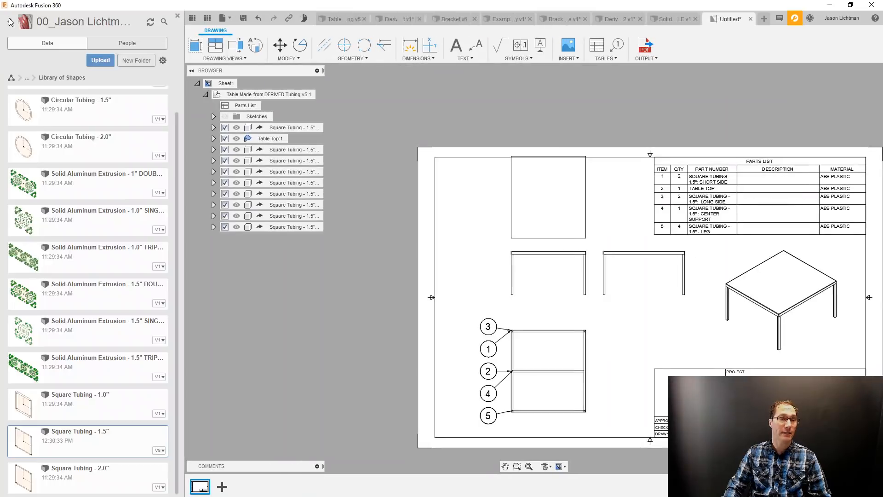
pyautogui.rightClick(105, 442)
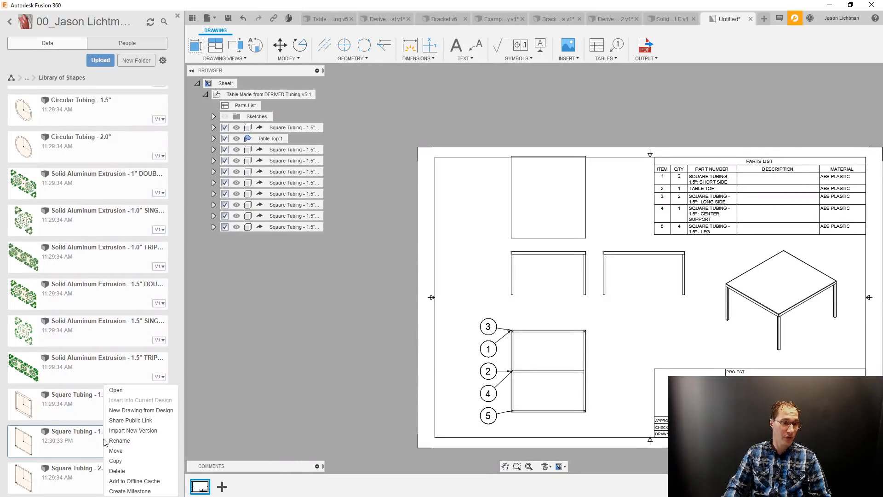
pyautogui.click(110, 440)
pyautogui.moveTo(101, 432); pyautogui.dragTo(99, 432)
pyautogui.press('Return')
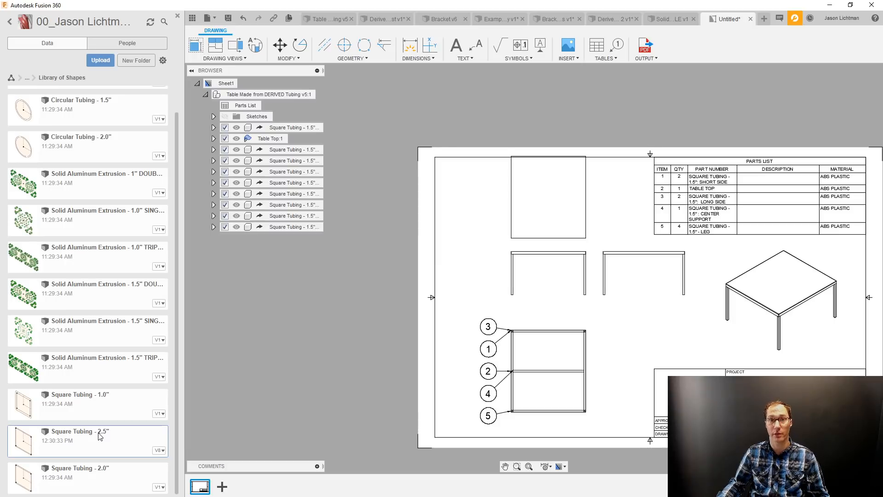
# Hide the origin and the short- and long-side tubing sketches in the table design, and update its out-of-date derived references.
pyautogui.click(327, 19)
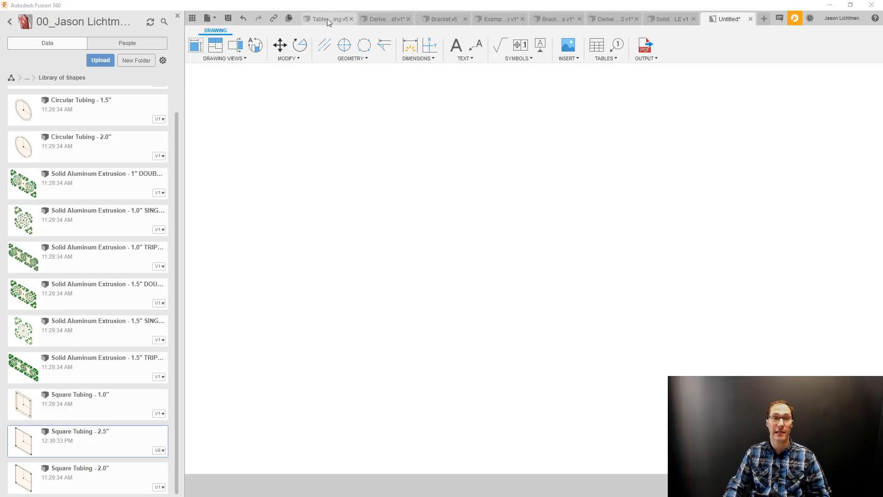
pyautogui.click(177, 18)
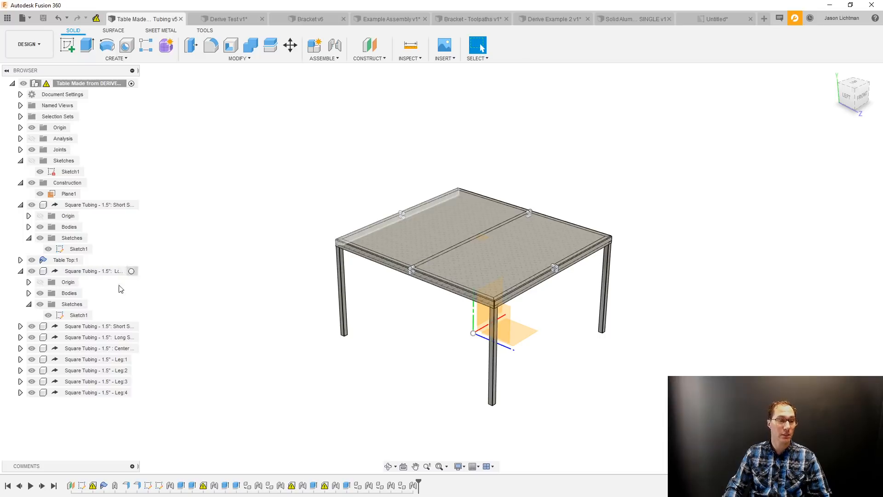
pyautogui.click(48, 318)
pyautogui.click(48, 315)
pyautogui.click(48, 249)
pyautogui.scroll(3, 566, 312)
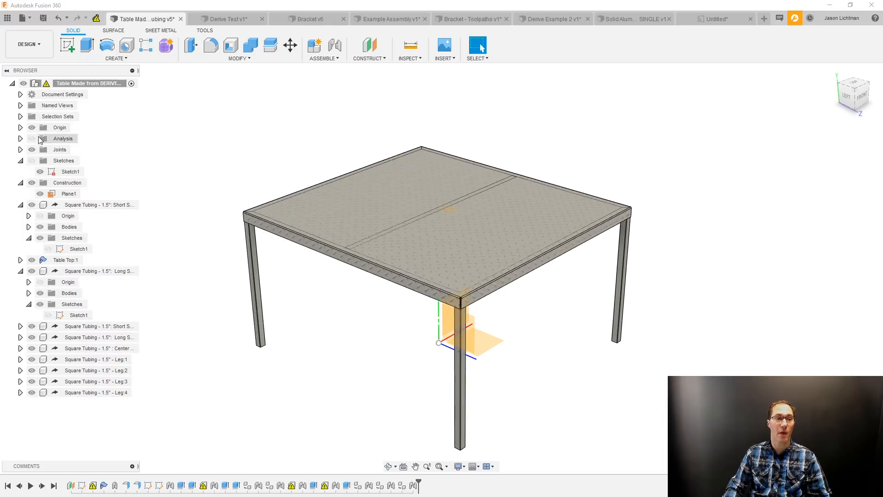
pyautogui.click(31, 128)
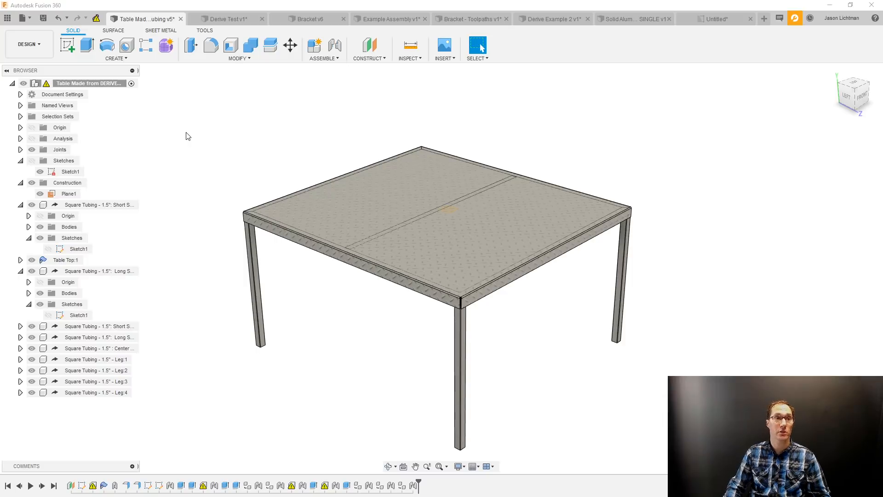
pyautogui.click(96, 16)
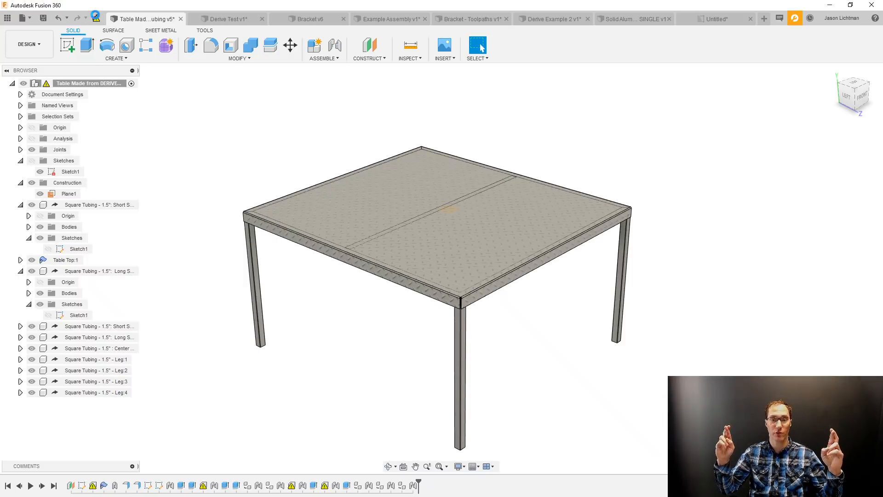
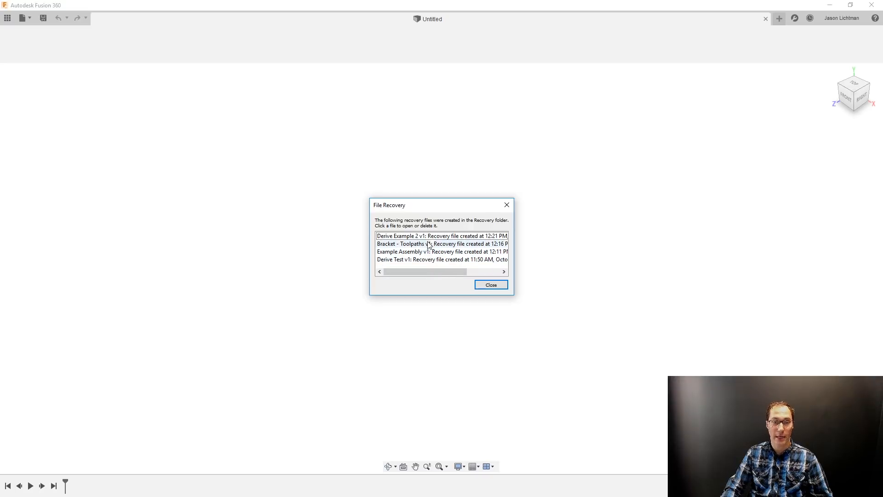
# Dismiss the file recovery list and open the Table Made from DERIVED Tubing design from the 99_DERIVE folder in 02_Demo Sets (Primary).
pyautogui.click(490, 285)
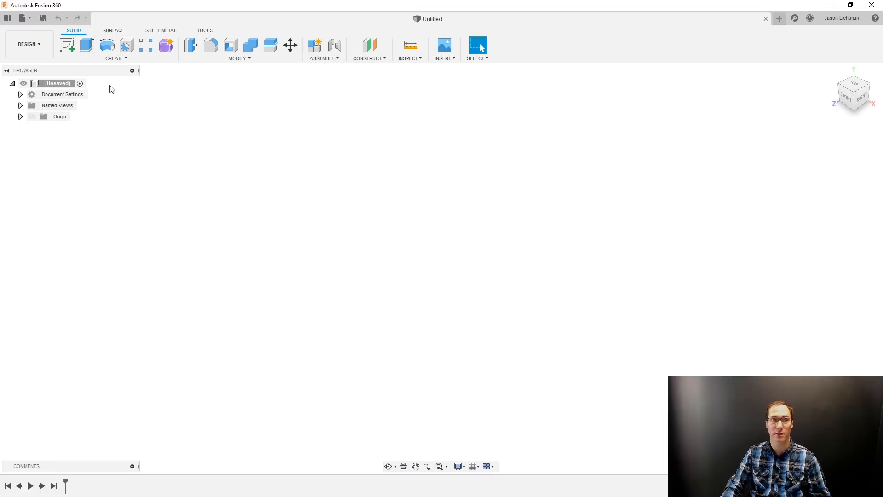
pyautogui.click(8, 18)
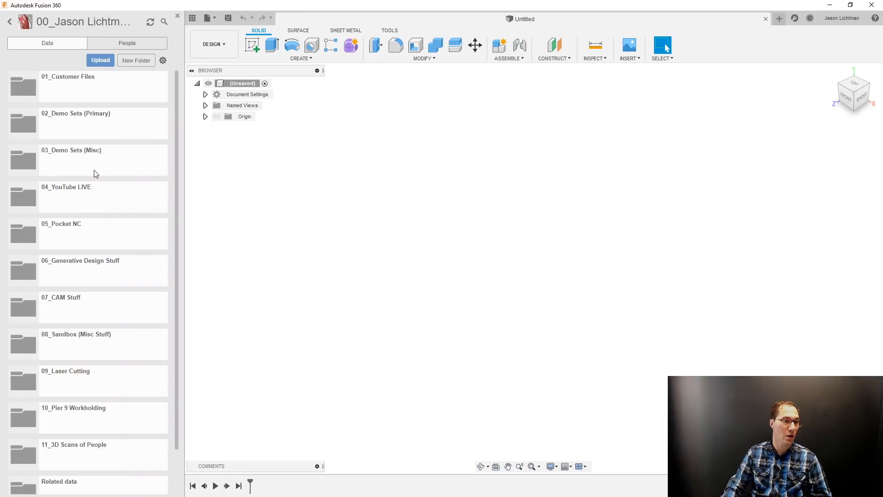
pyautogui.click(98, 126)
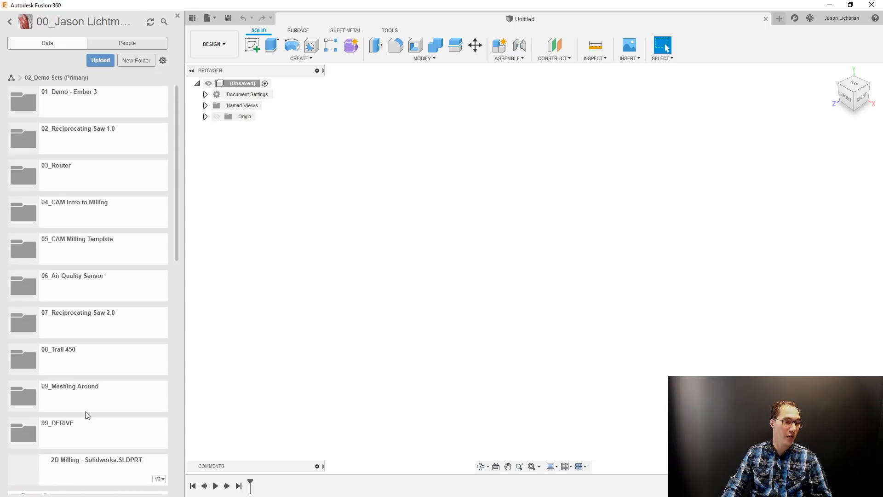
pyautogui.click(86, 426)
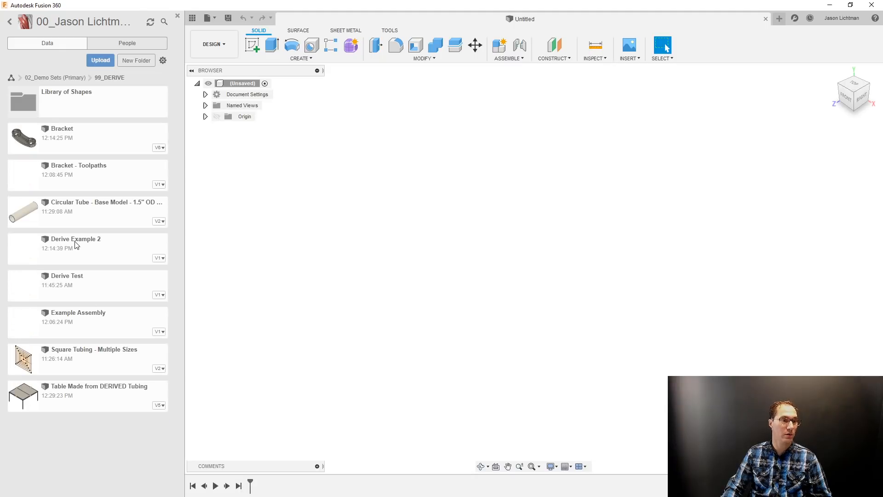
pyautogui.doubleClick(71, 398)
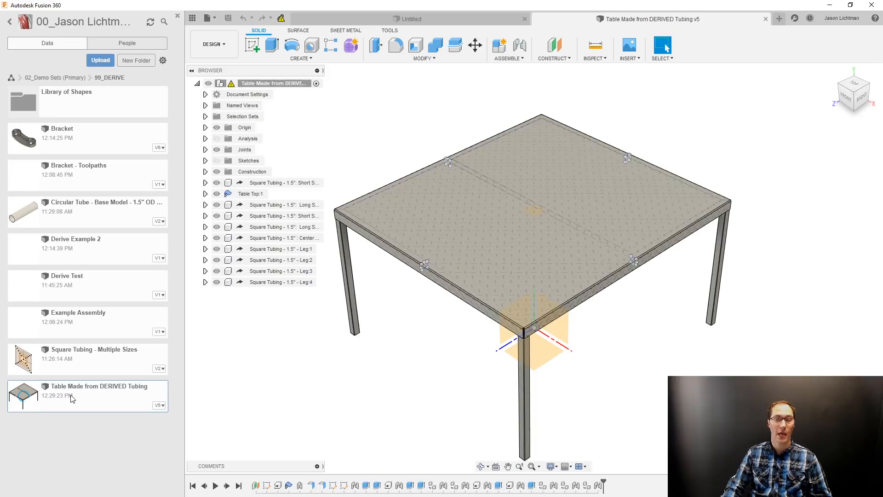
pyautogui.click(177, 16)
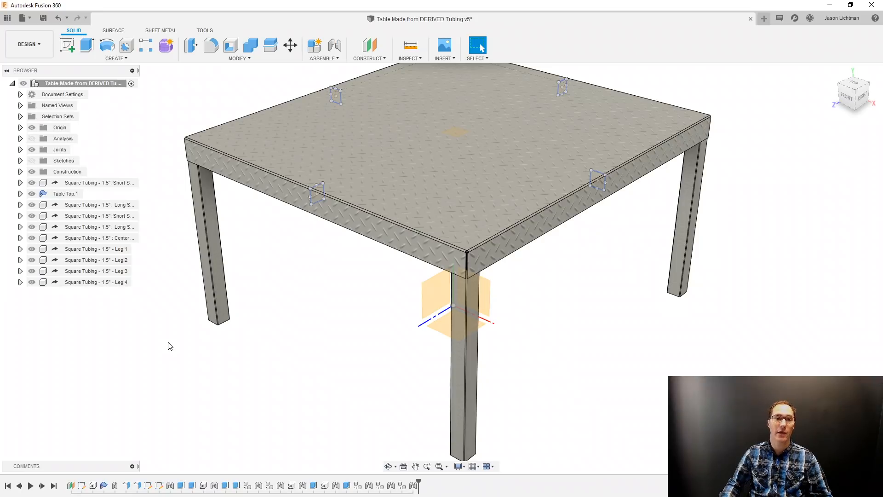
# Browse the Library of Shapes folder, and save a new design as Table Example in the 99_DERIVE folder.
pyautogui.click(8, 18)
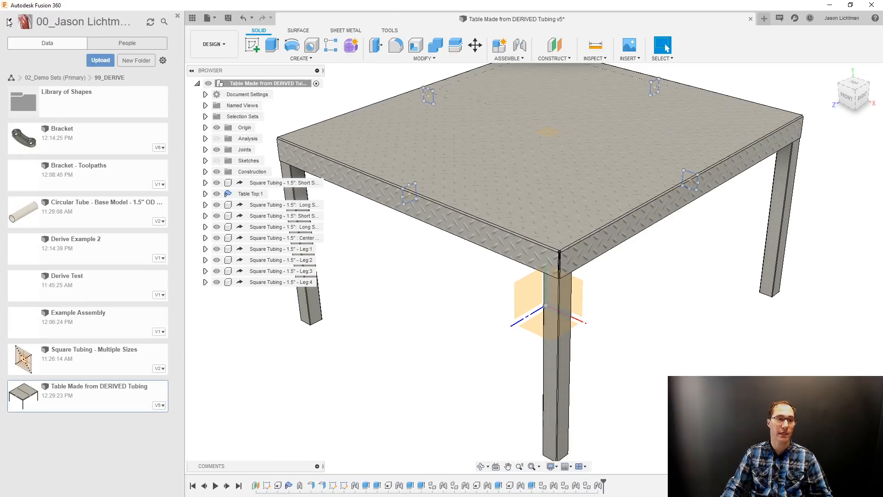
pyautogui.click(75, 91)
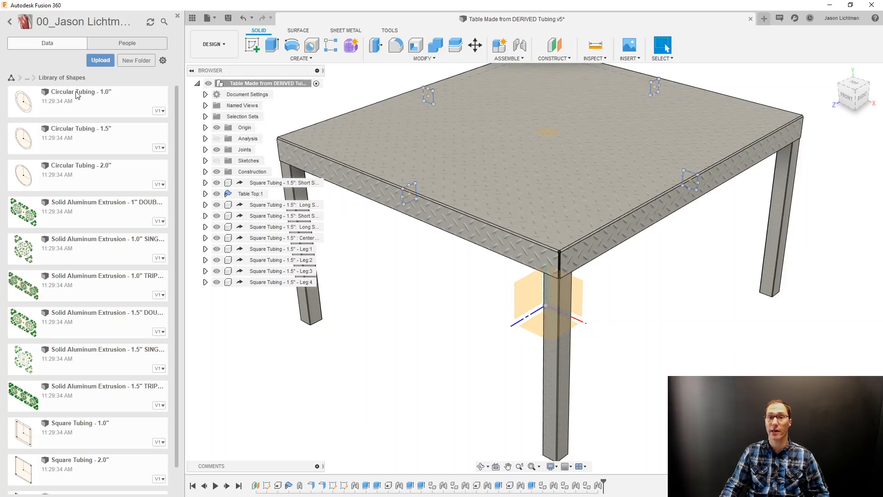
pyautogui.click(763, 19)
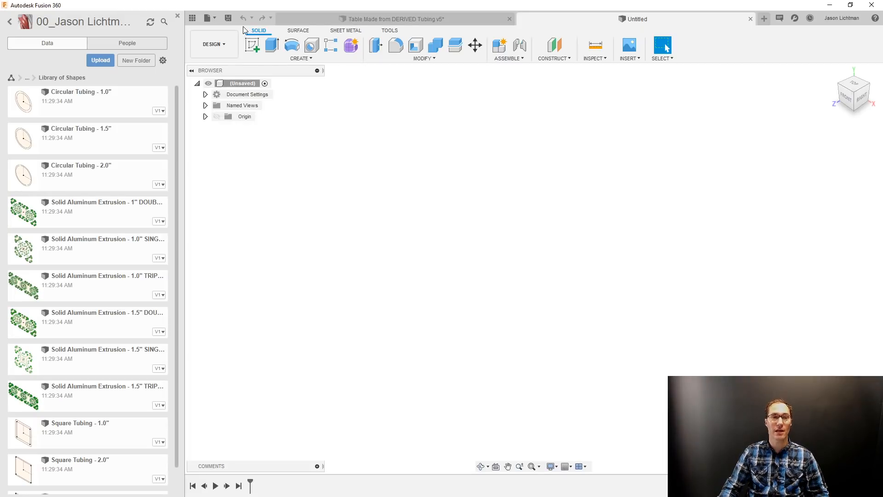
pyautogui.click(228, 18)
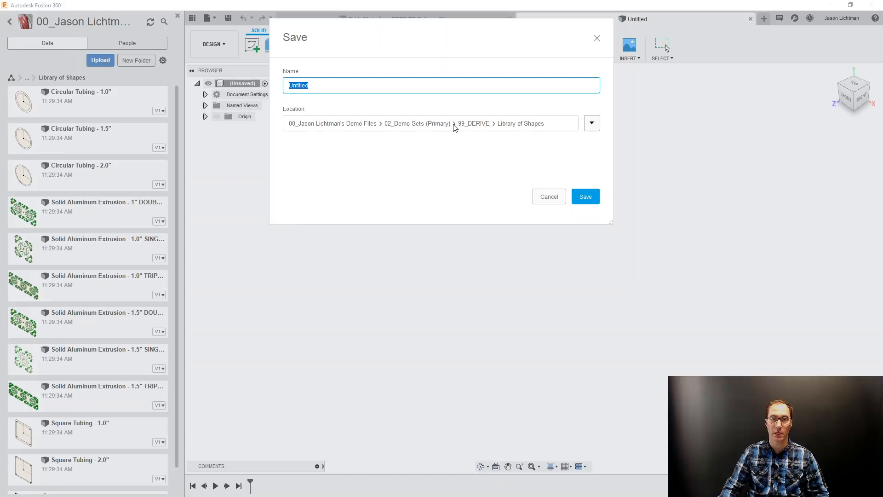
pyautogui.click(592, 124)
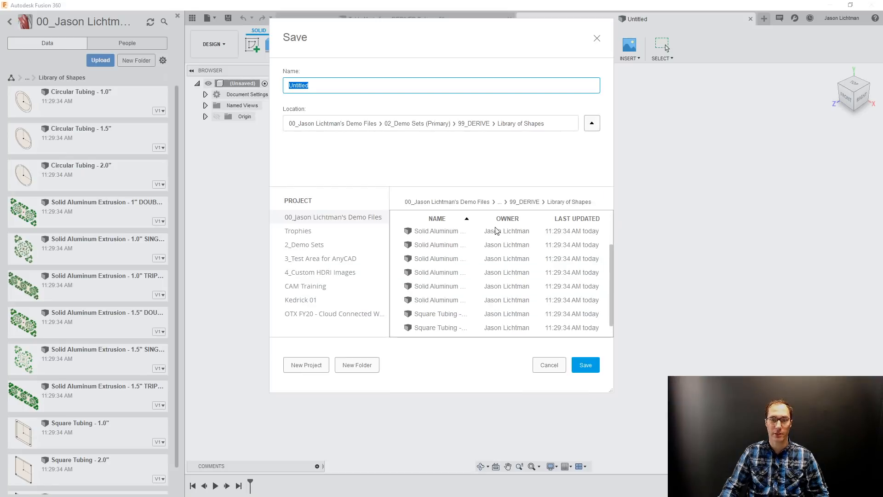
pyautogui.click(519, 202)
pyautogui.moveTo(312, 87); pyautogui.dragTo(238, 85)
pyautogui.write('T')
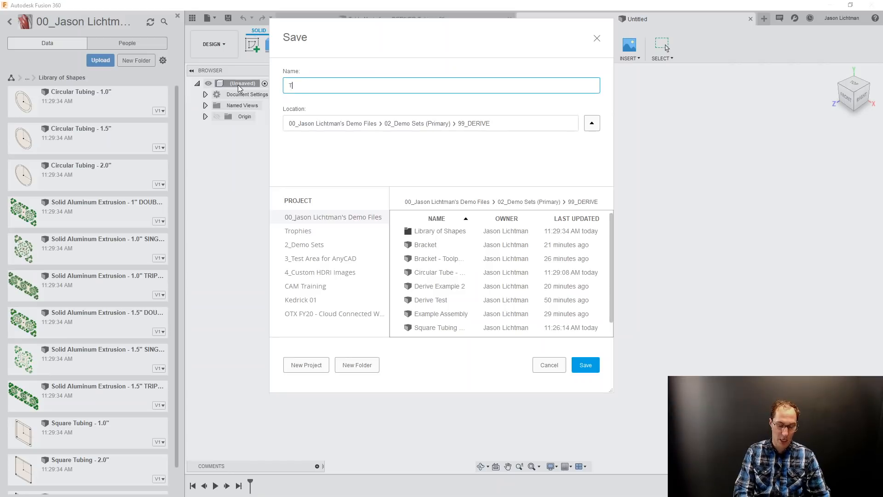
pyautogui.write('able Example')
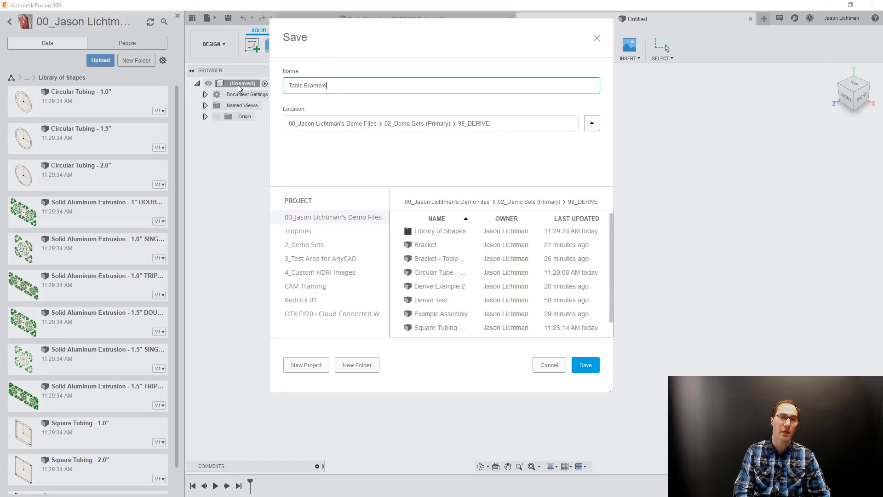
pyautogui.press('Return')
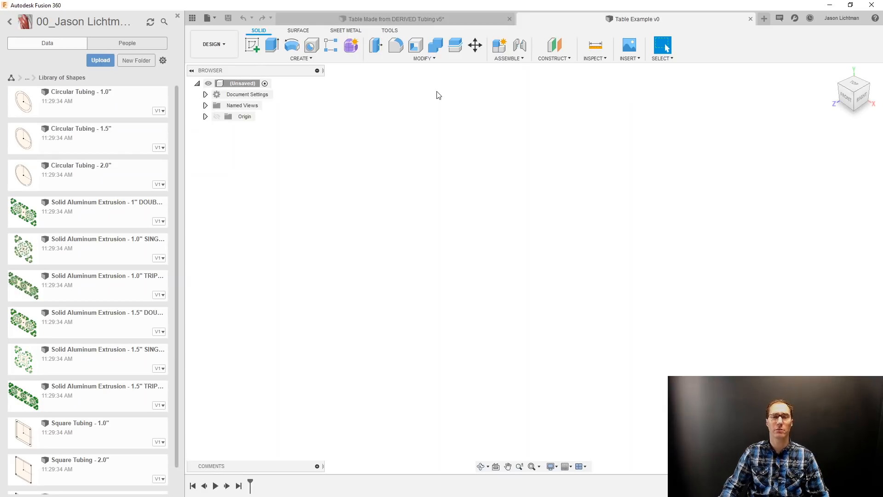
# Roll the Table Made from DERIVED Tubing timeline back to just after its first sketch, and show then hide the tabletop layout sketch.
pyautogui.click(395, 19)
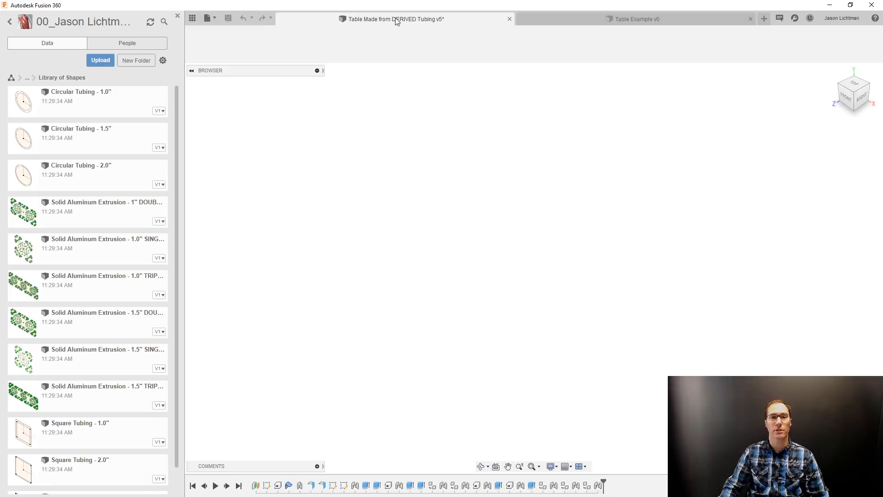
pyautogui.scroll(-3, 615, 479)
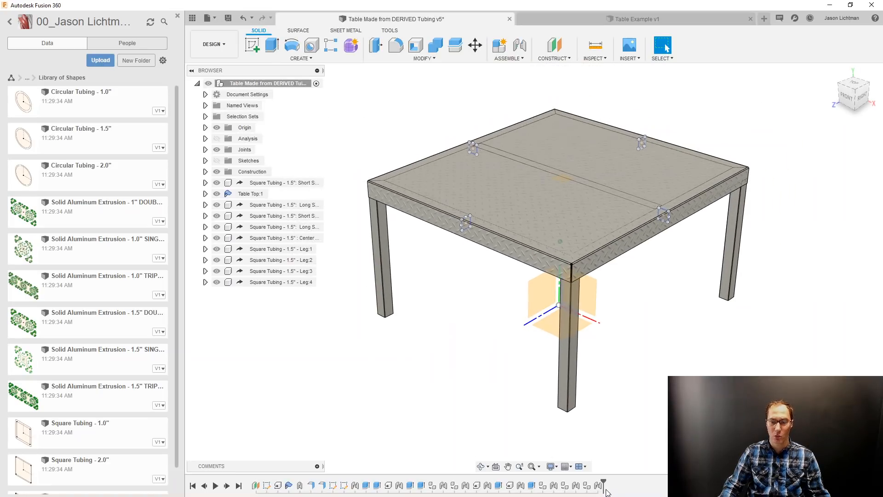
pyautogui.moveTo(603, 483); pyautogui.dragTo(273, 484)
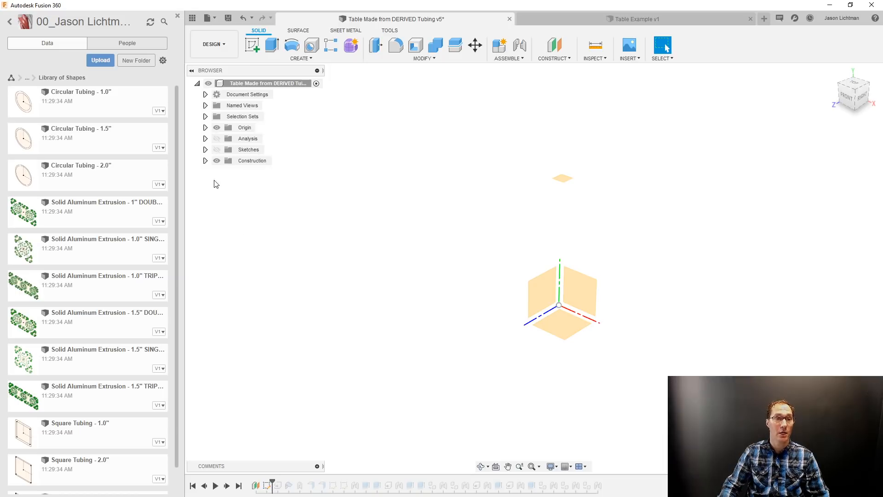
pyautogui.click(216, 150)
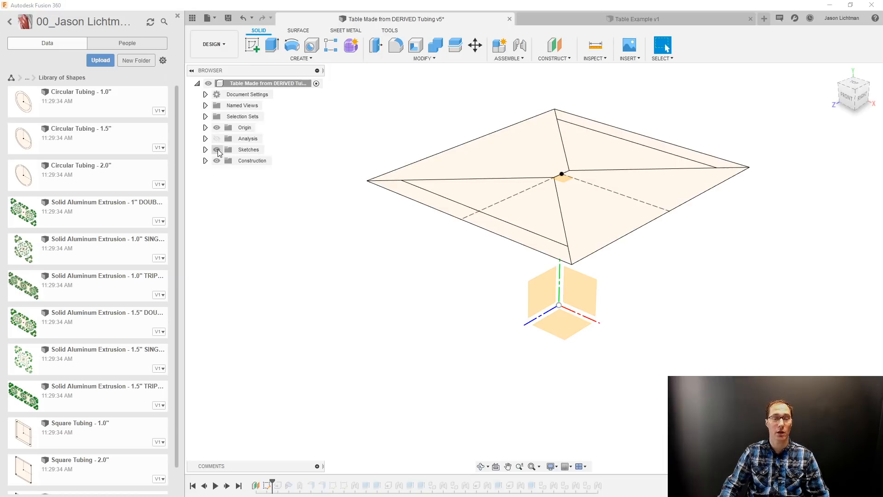
pyautogui.click(216, 150)
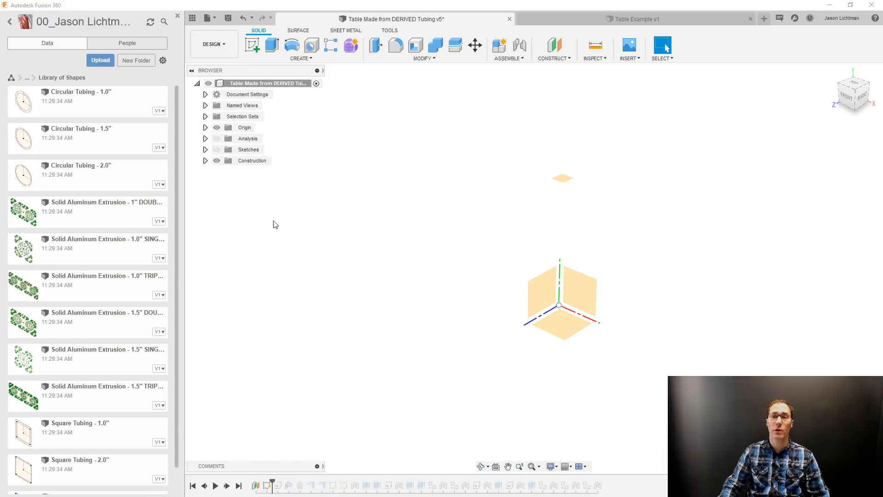
pyautogui.click(634, 63)
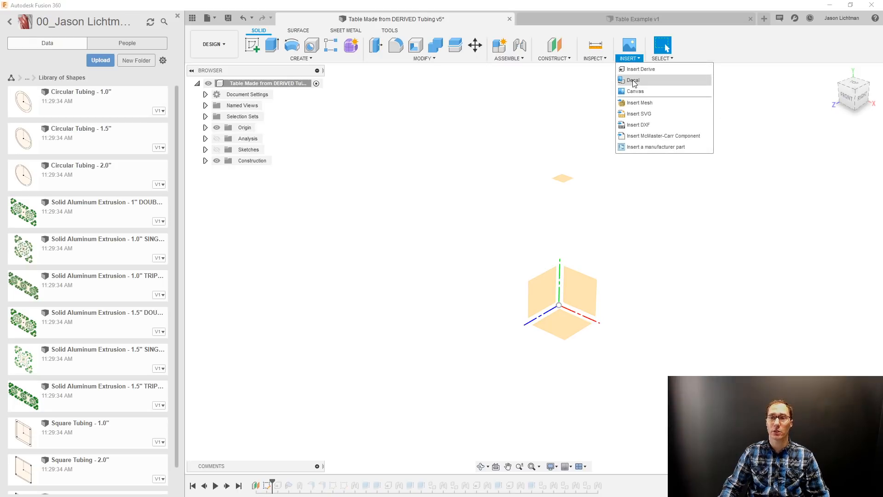
pyautogui.click(635, 75)
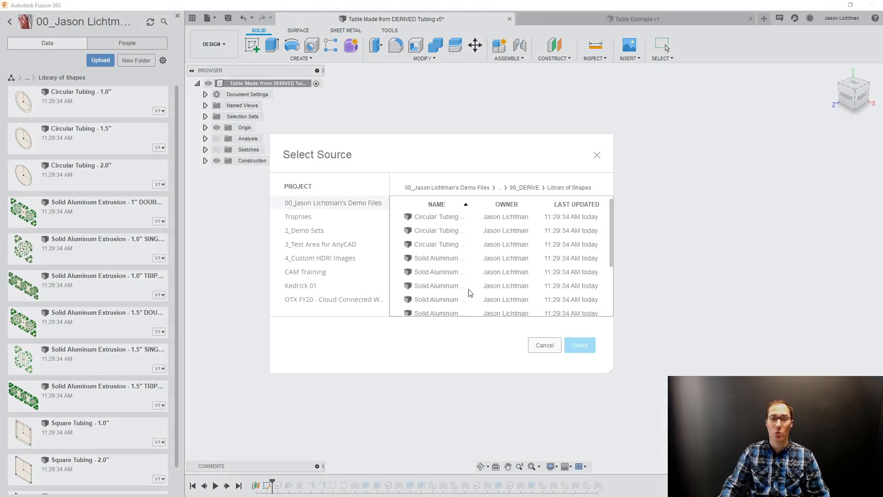
pyautogui.scroll(-3, 452, 244)
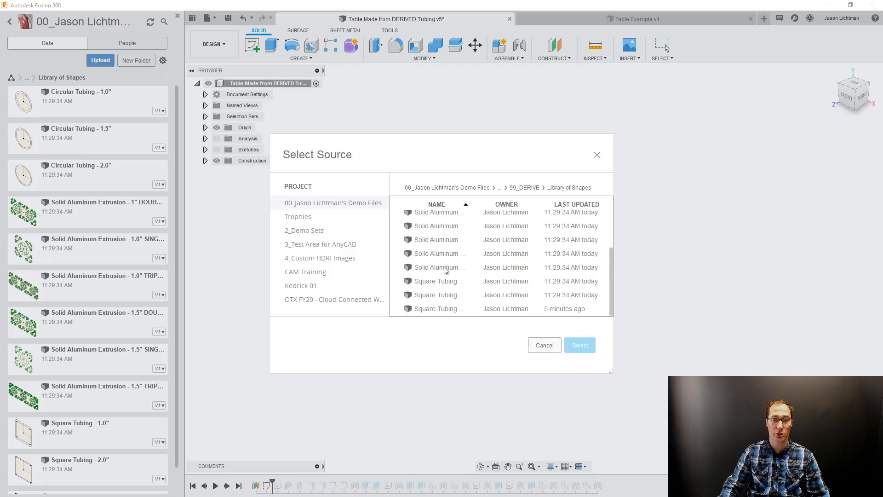
pyautogui.click(526, 188)
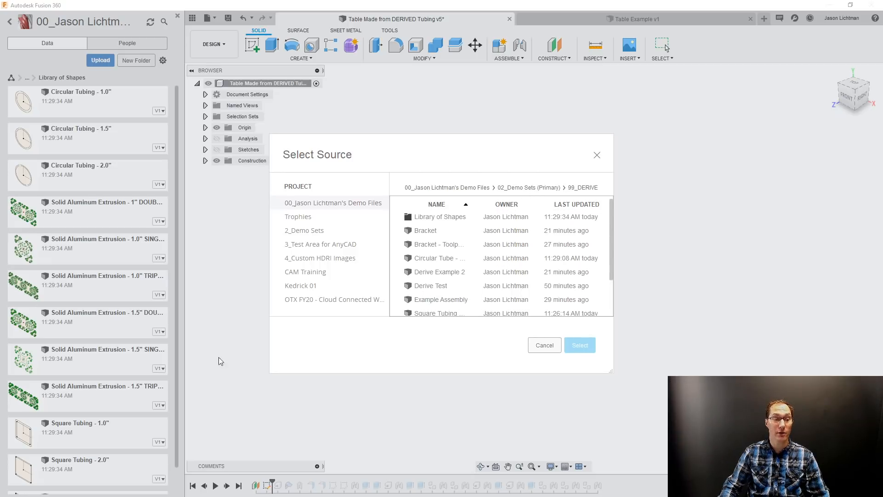
pyautogui.click(545, 346)
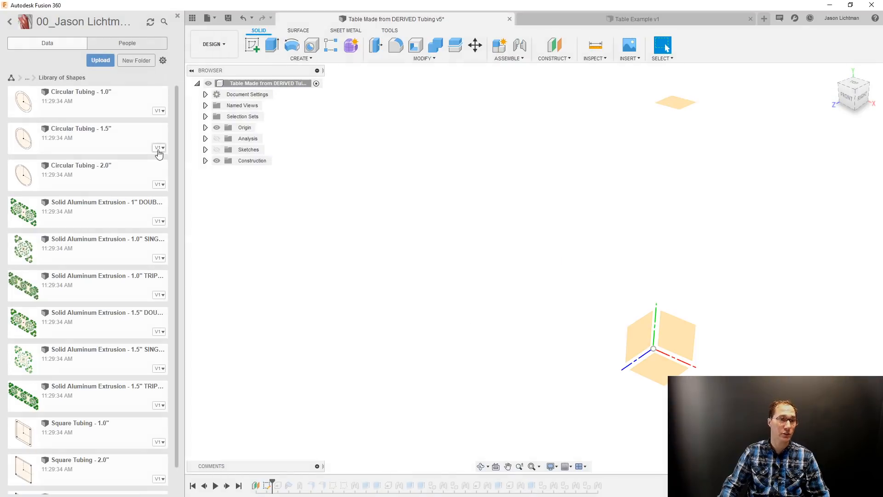
# Open the Square Tubing - Multiple Sizes design from the 99_DERIVE folder.
pyautogui.click(26, 78)
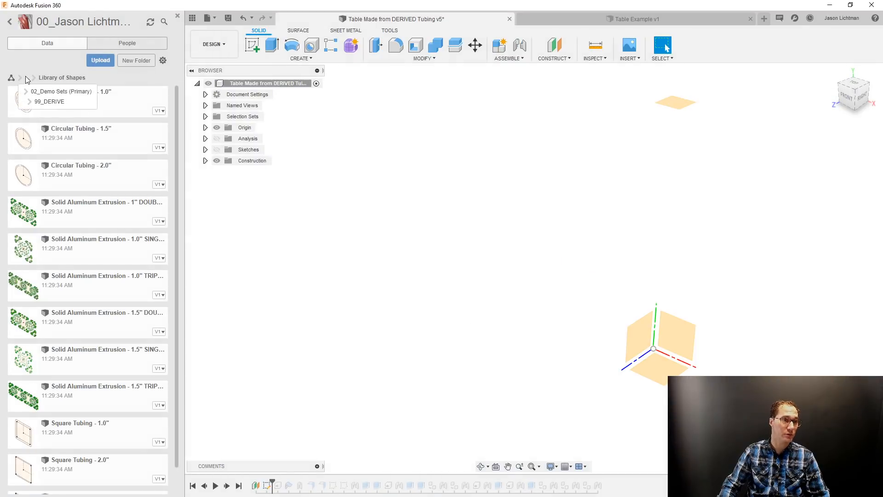
pyautogui.click(47, 101)
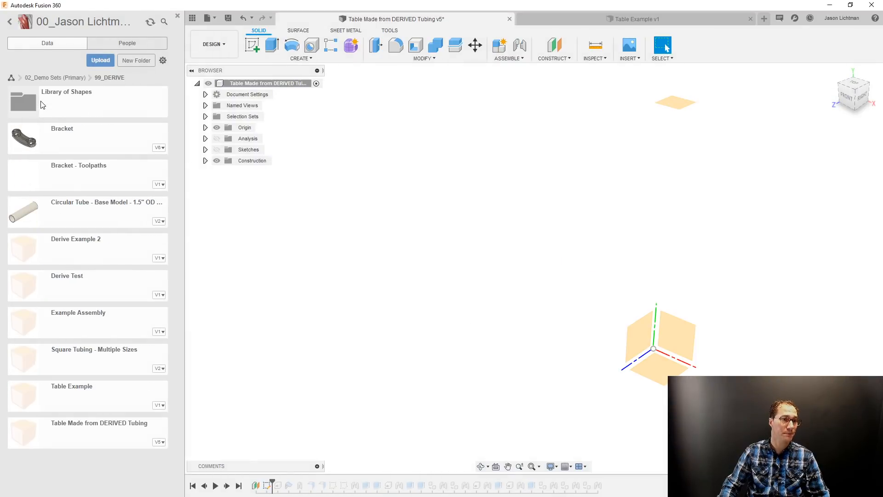
pyautogui.doubleClick(124, 353)
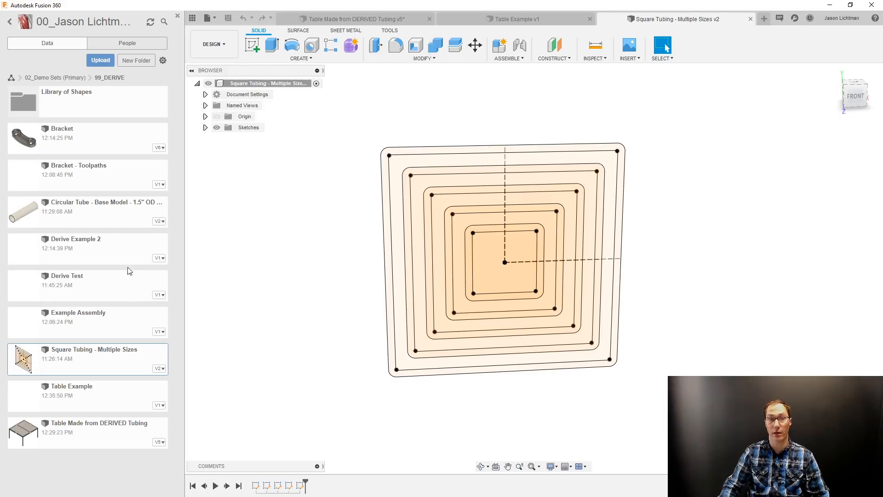
# Expand the sketches of the multi-size tubing design and highlight the 1", 1.5", 2", 2.5" and 3" profiles in turn.
pyautogui.click(205, 127)
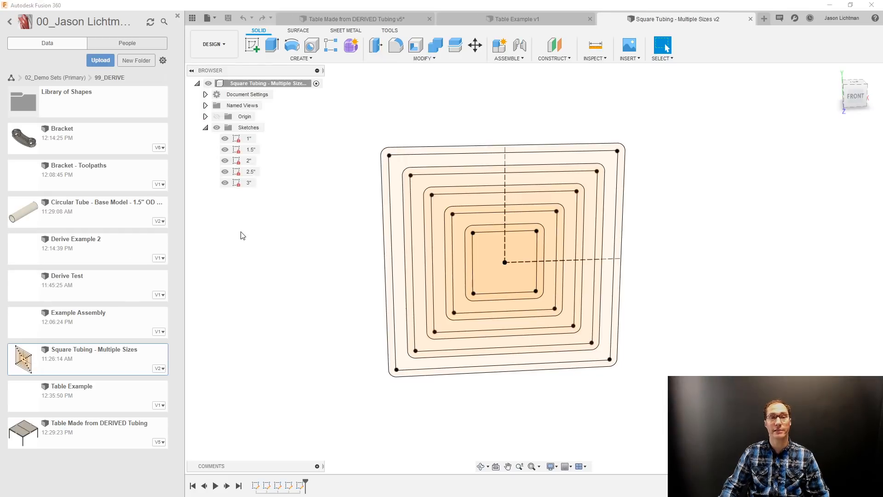
pyautogui.click(247, 139)
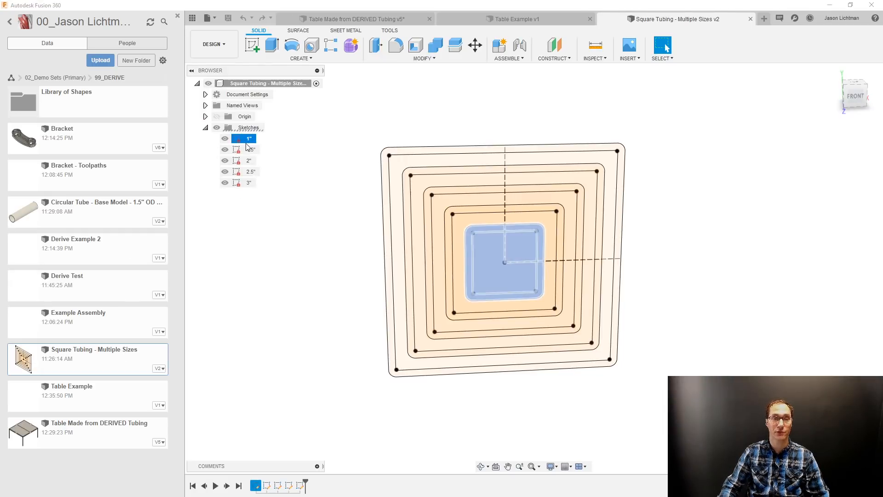
pyautogui.click(248, 150)
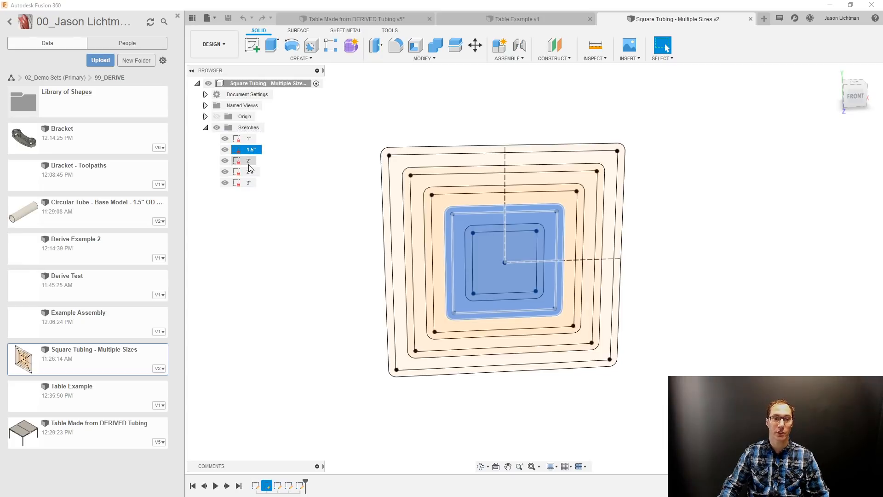
pyautogui.click(249, 161)
pyautogui.click(247, 172)
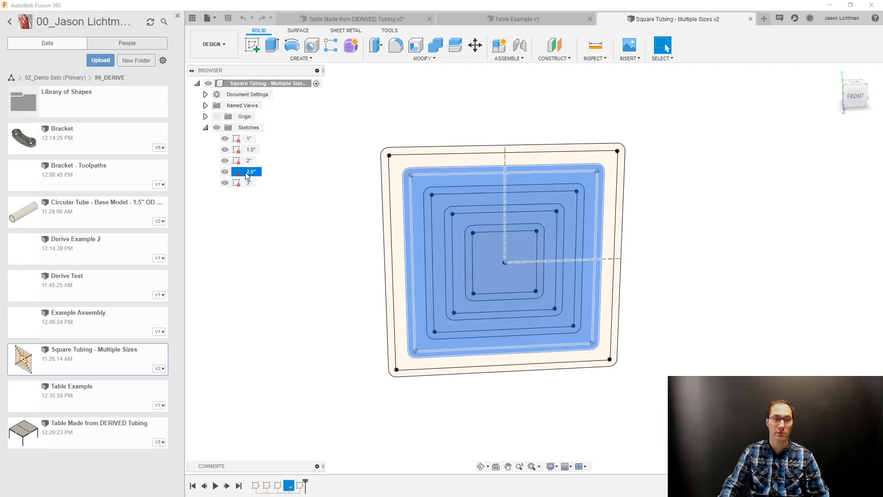
pyautogui.click(249, 182)
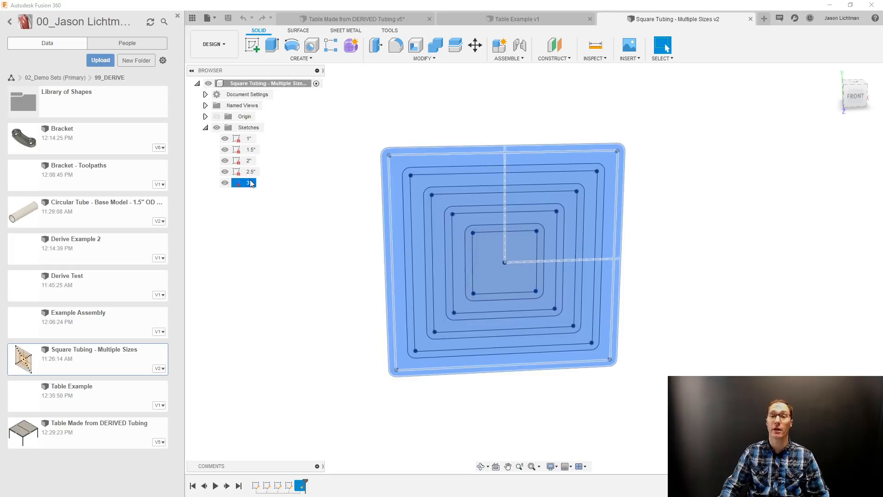
pyautogui.click(276, 218)
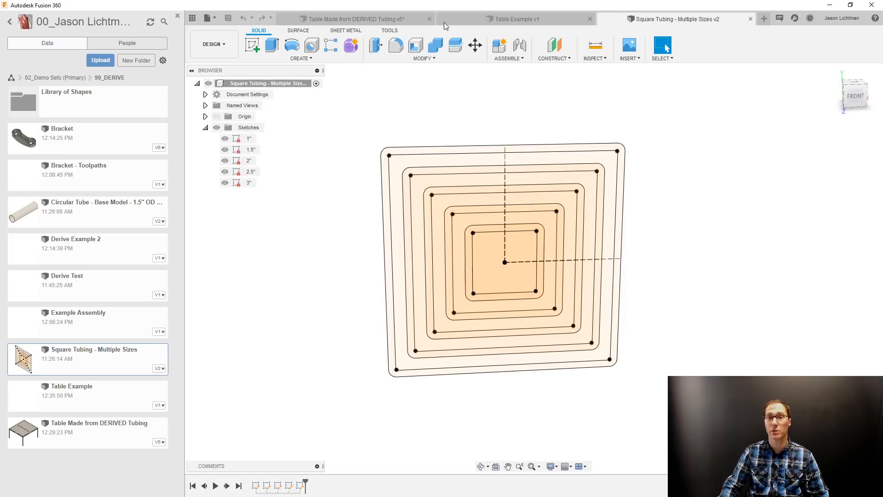
# Switch back to the Table Made from DERIVED Tubing design.
pyautogui.click(398, 18)
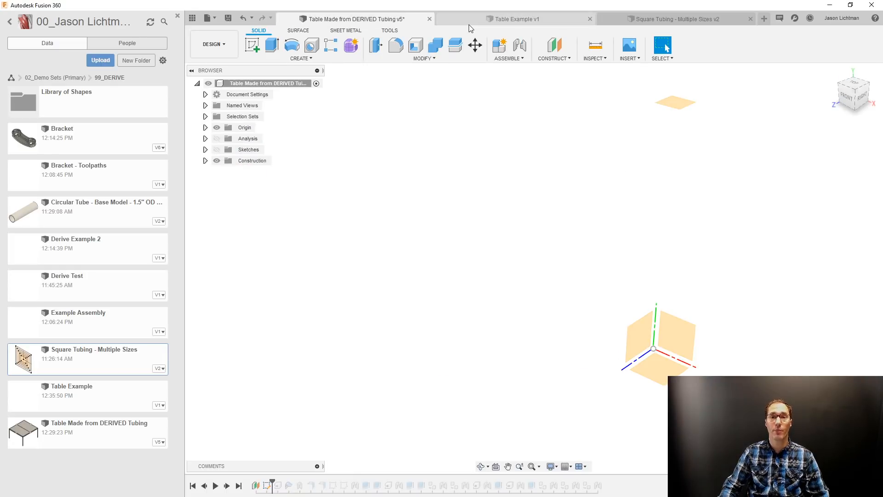
pyautogui.click(467, 20)
pyautogui.click(414, 20)
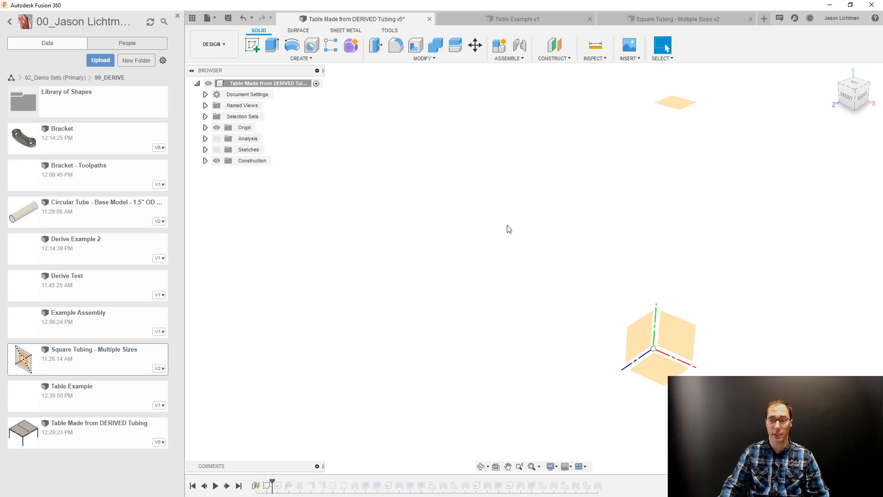
# Derive the whole Square Tubing - Multiple Sizes design from the 99_DERIVE folder into the table design.
pyautogui.click(627, 63)
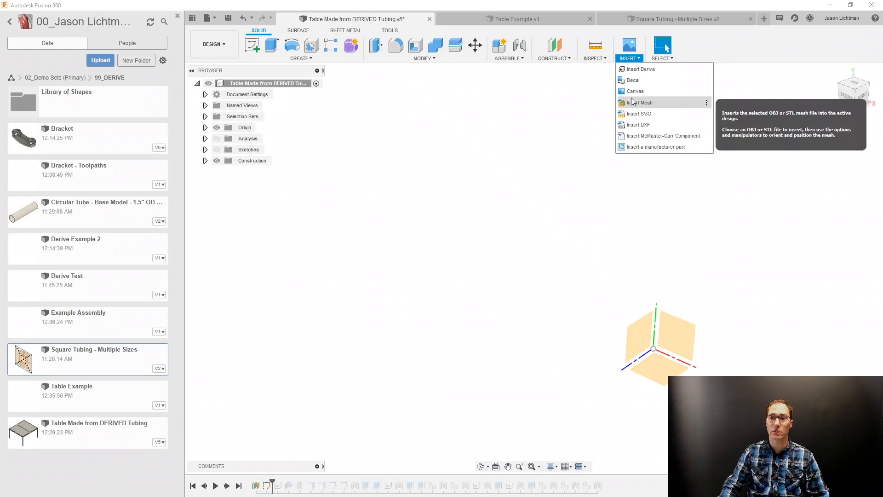
pyautogui.click(631, 70)
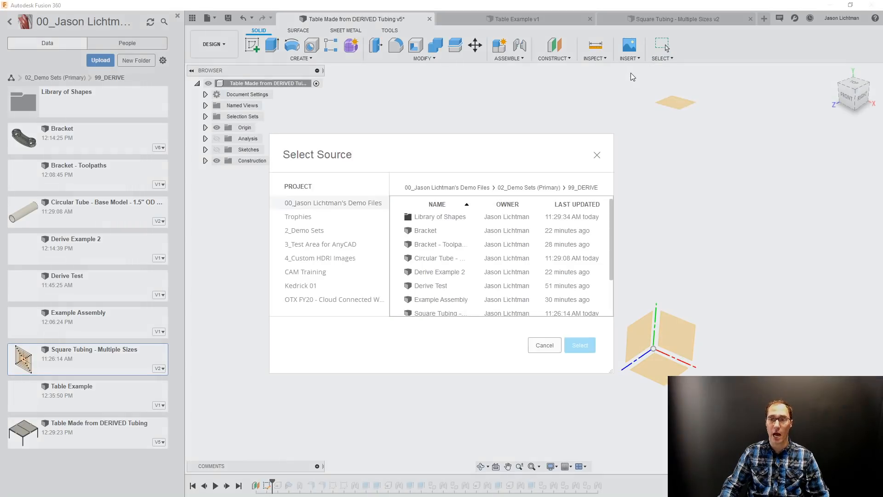
pyautogui.click(529, 188)
pyautogui.scroll(-5, 459, 301)
pyautogui.scroll(6, 458, 301)
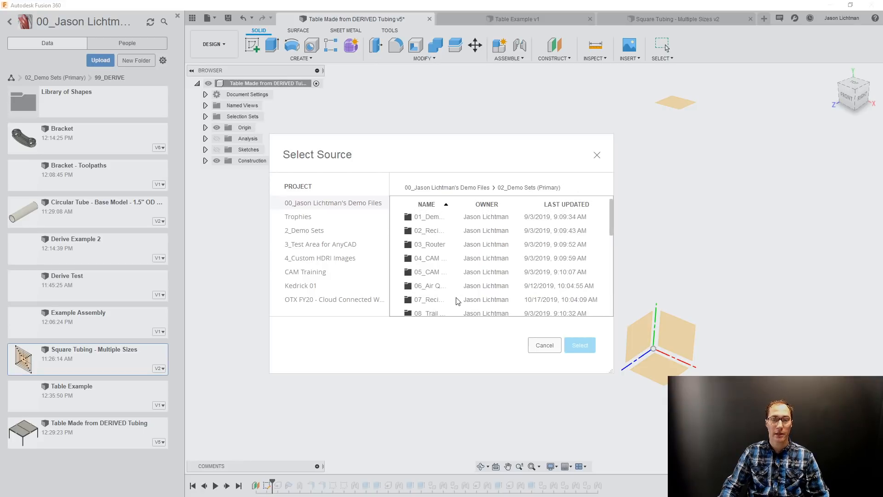
pyautogui.scroll(-5, 458, 301)
pyautogui.doubleClick(437, 257)
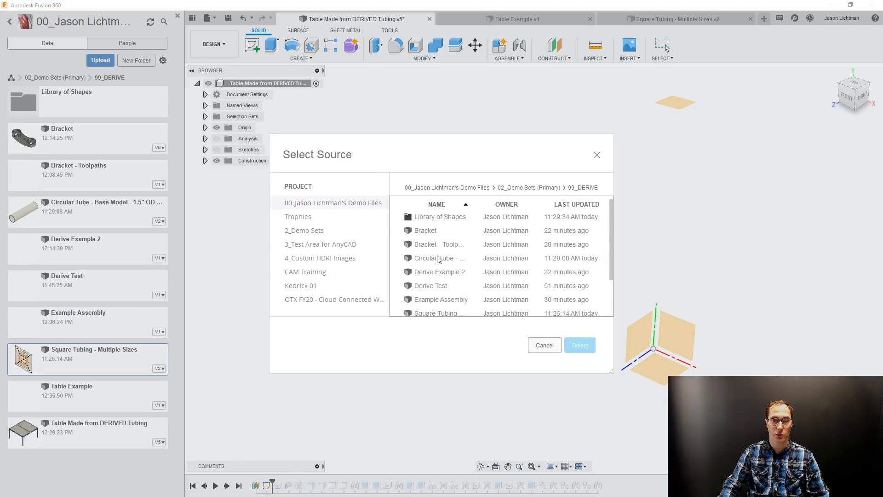
pyautogui.scroll(-2, 462, 275)
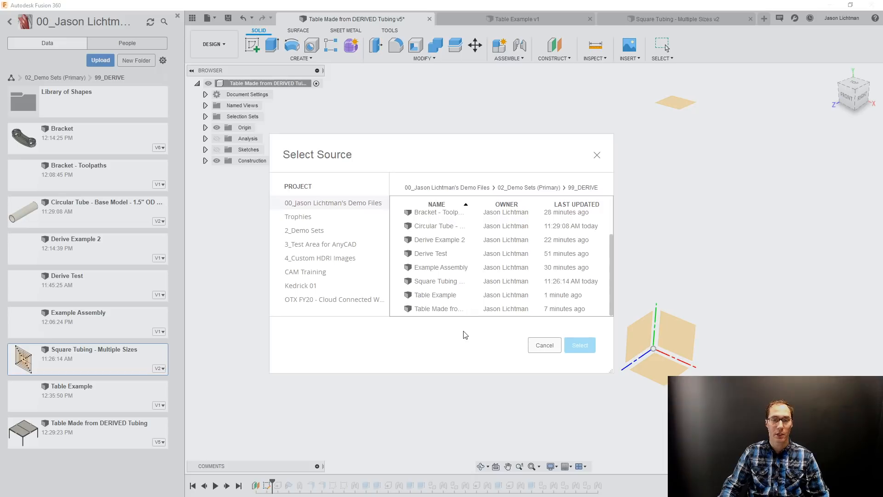
pyautogui.click(457, 281)
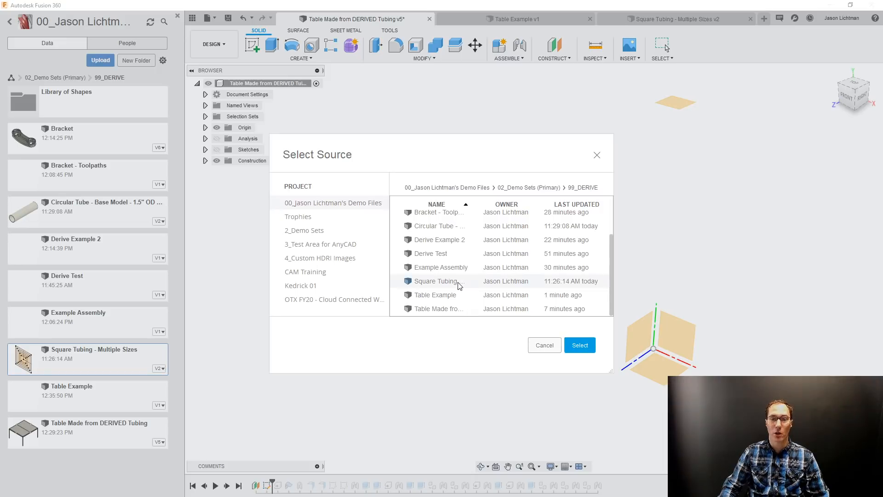
pyautogui.click(581, 345)
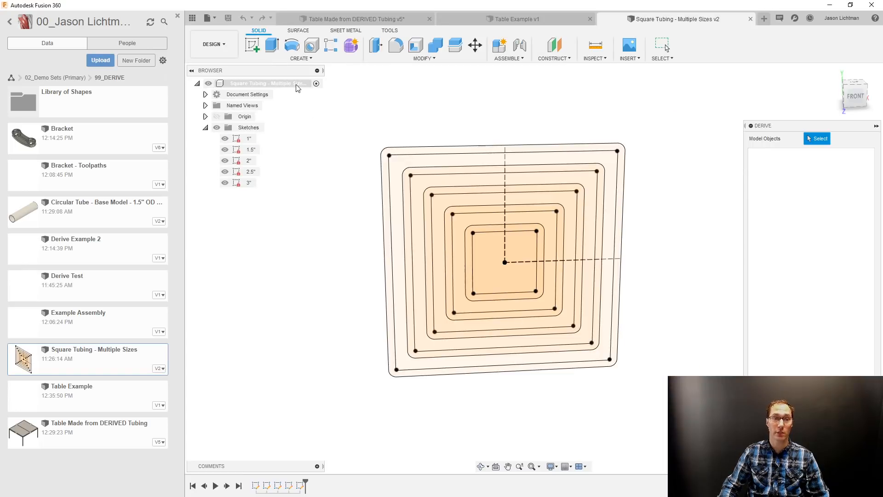
pyautogui.click(295, 85)
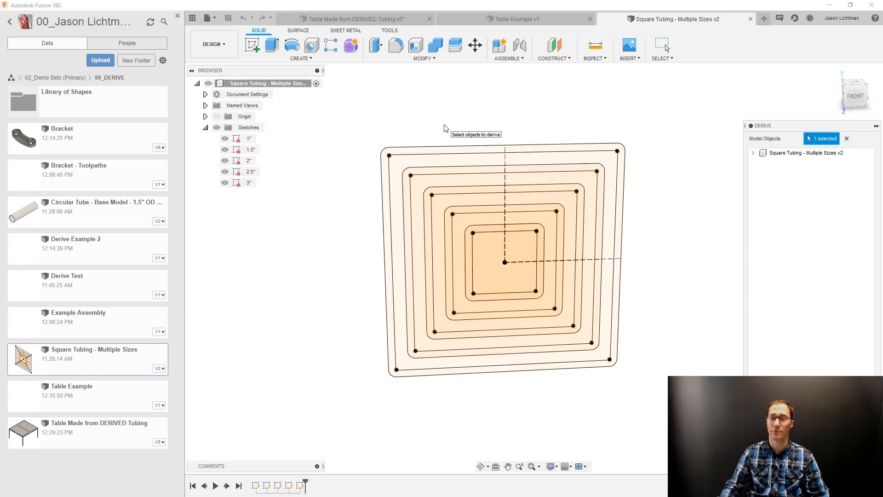
pyautogui.press('Return')
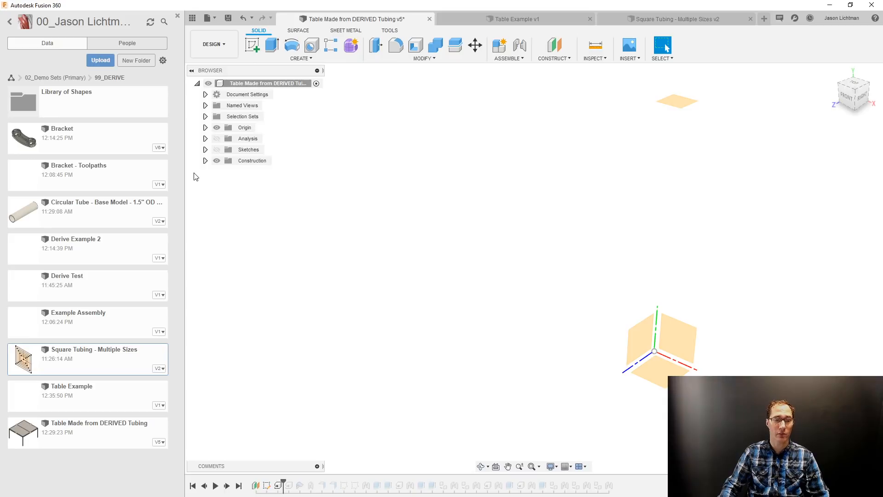
pyautogui.scroll(-4, 480, 202)
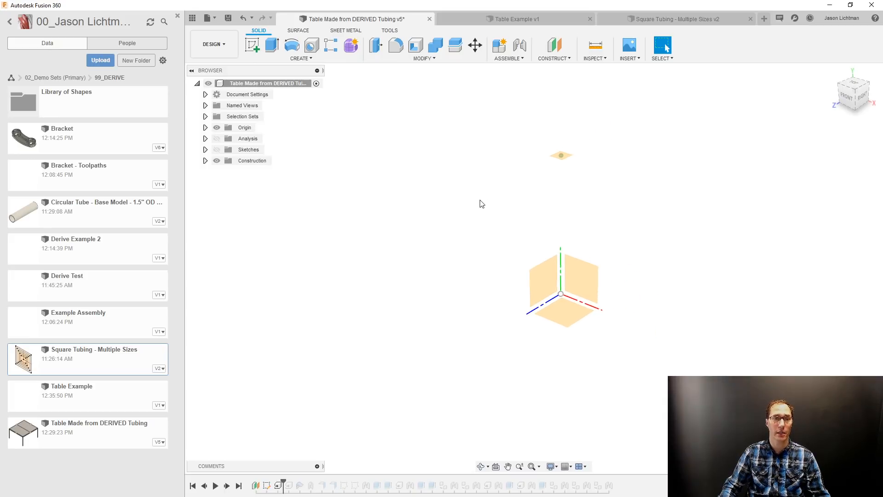
pyautogui.moveTo(479, 203); pyautogui.dragTo(466, 218, button='middle')
pyautogui.scroll(-2, 465, 218)
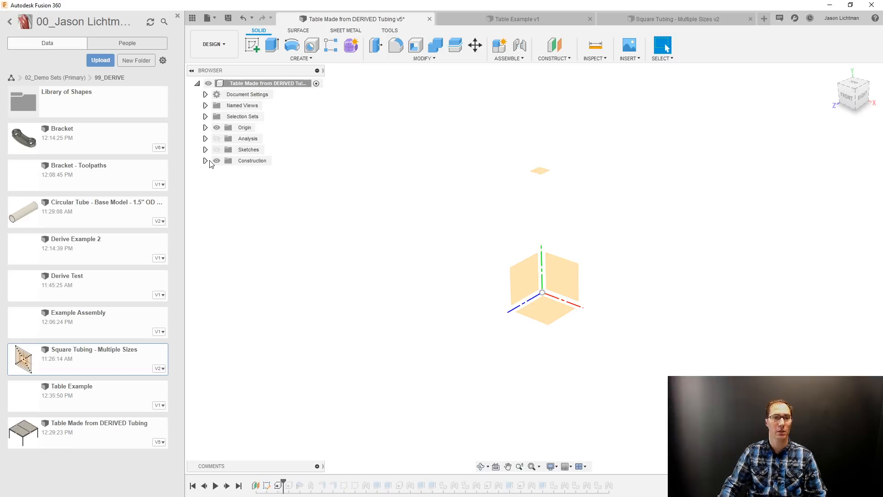
pyautogui.click(206, 128)
pyautogui.click(205, 127)
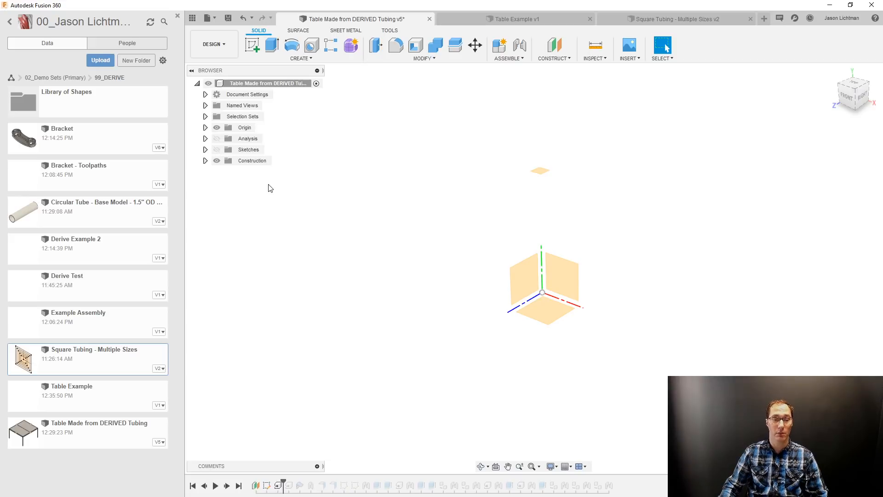
# Save the table design with the version description "Added Derive for Multiple Sizes".
pyautogui.click(228, 19)
pyautogui.moveTo(448, 238); pyautogui.dragTo(397, 239)
pyautogui.write('Added Derive for Multiple Sizes')
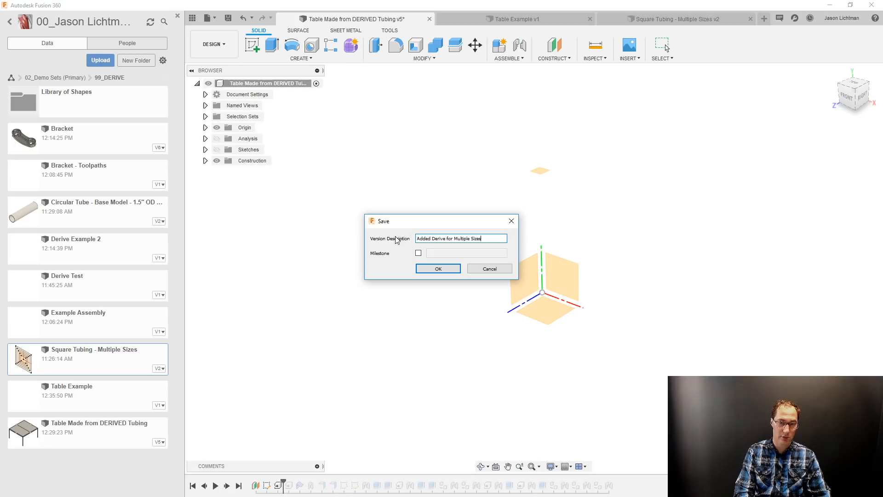
pyautogui.press('Return')
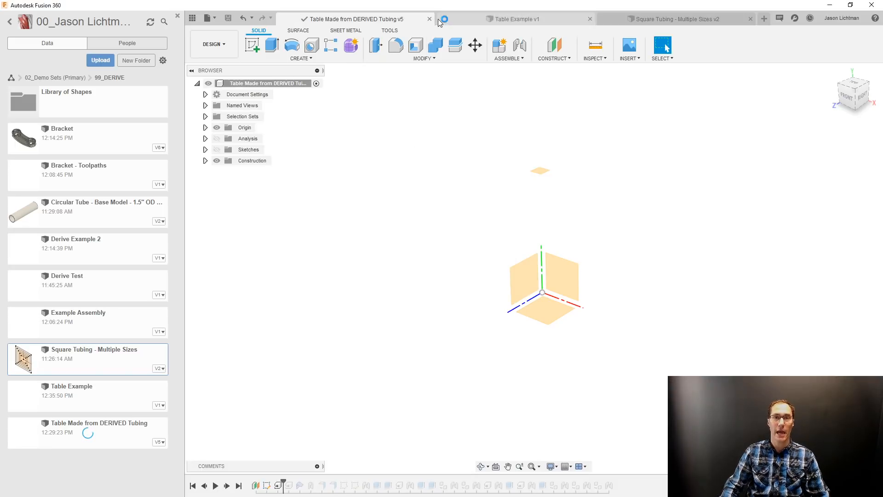
# Close the Table Made from DERIVED Tubing, Table Example and Square Tubing - Multiple Sizes designs.
pyautogui.click(429, 19)
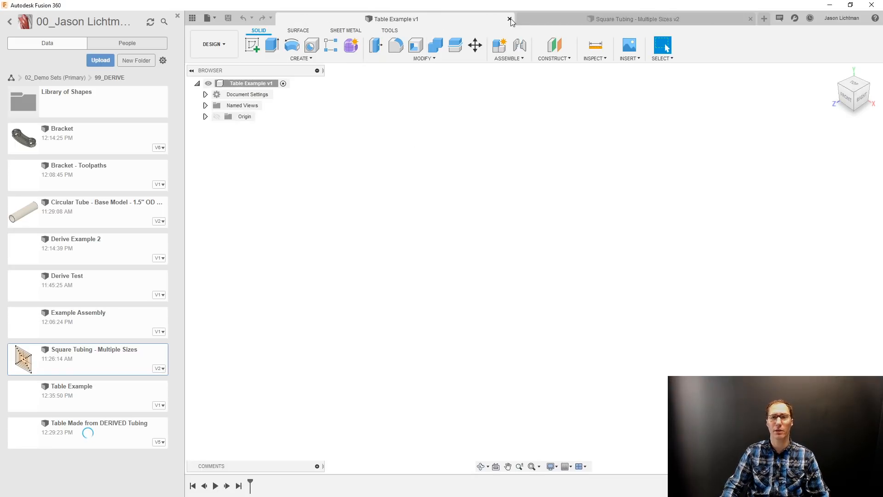
pyautogui.click(510, 19)
pyautogui.click(750, 19)
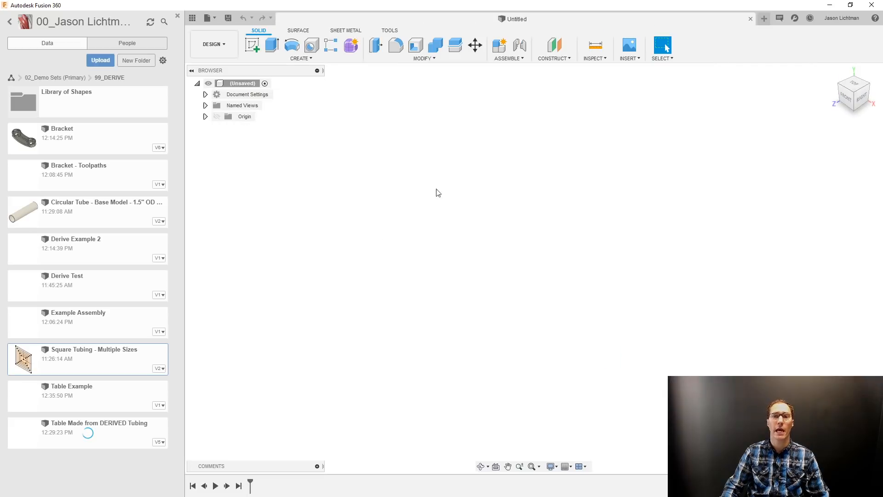
# Reopen the saved Table Made from DERIVED Tubing design and close it again.
pyautogui.click(109, 429)
pyautogui.doubleClick(109, 428)
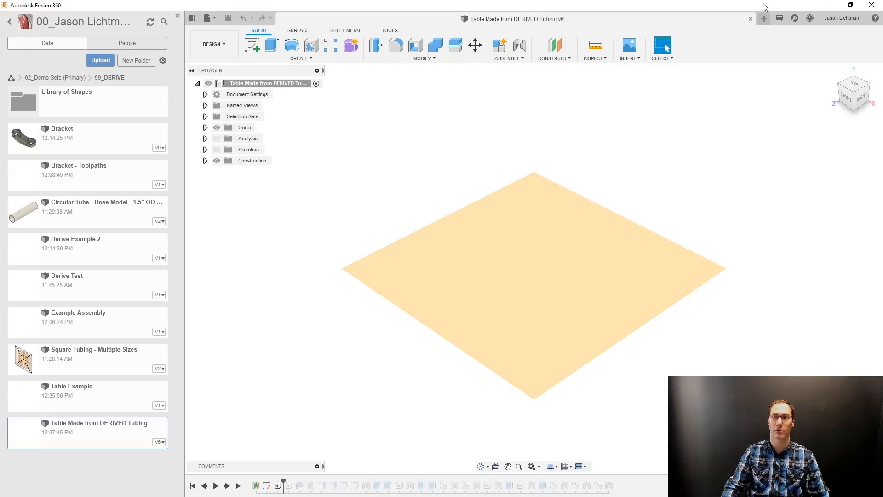
pyautogui.click(751, 20)
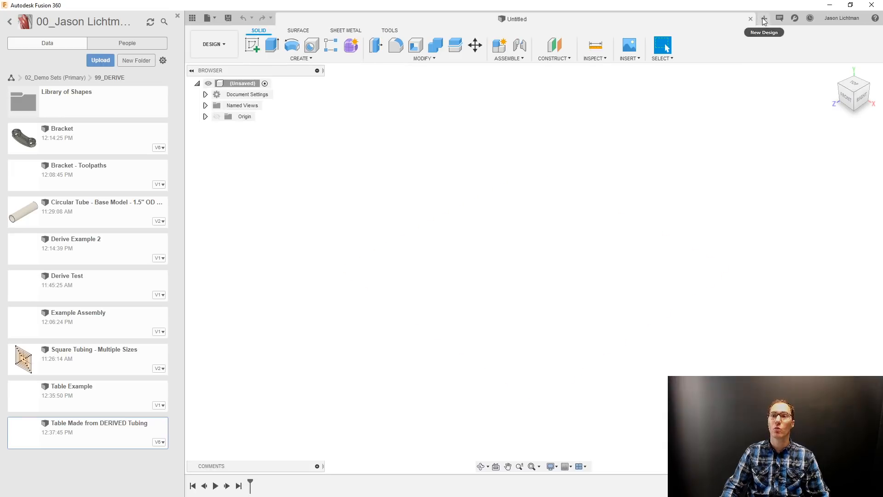
# Save the empty untitled design as Table Example in the 99_DERIVE folder.
pyautogui.click(228, 18)
pyautogui.write('Table')
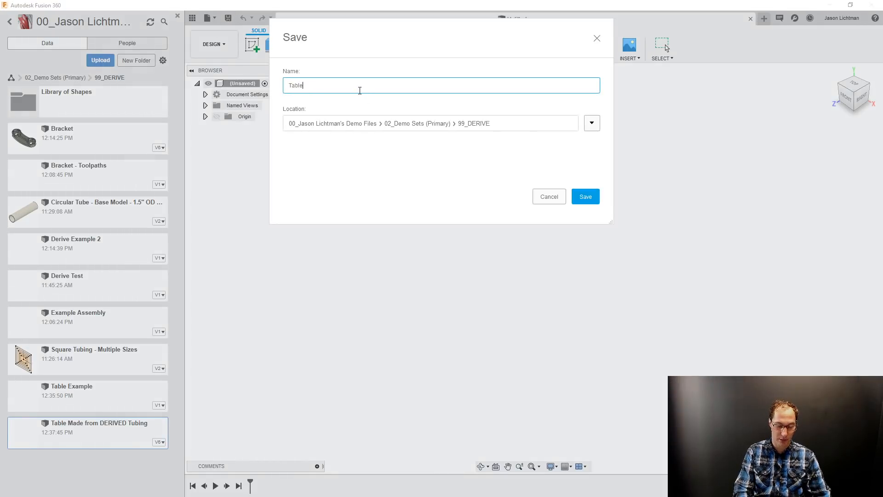
pyautogui.write(' Example')
pyautogui.press('Return')
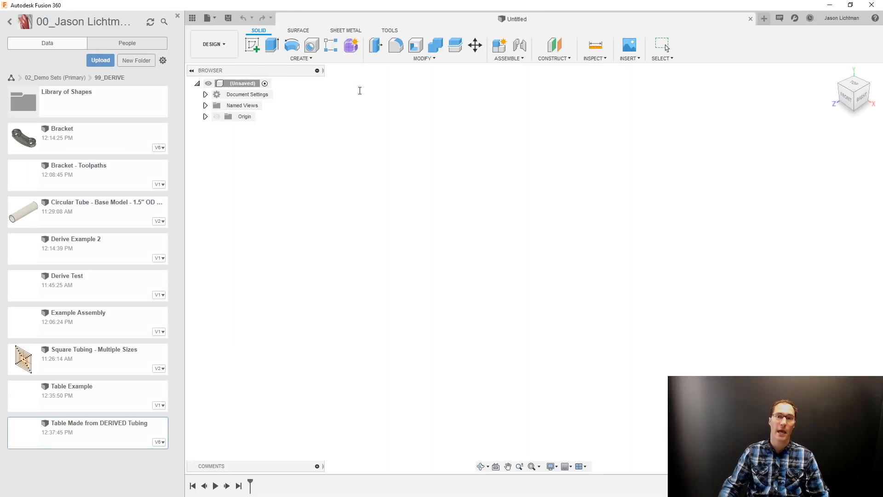
# Derive the complete Square Tubing - Multiple Sizes design from the 99_DERIVE folder into Table Example.
pyautogui.click(622, 64)
pyautogui.click(633, 78)
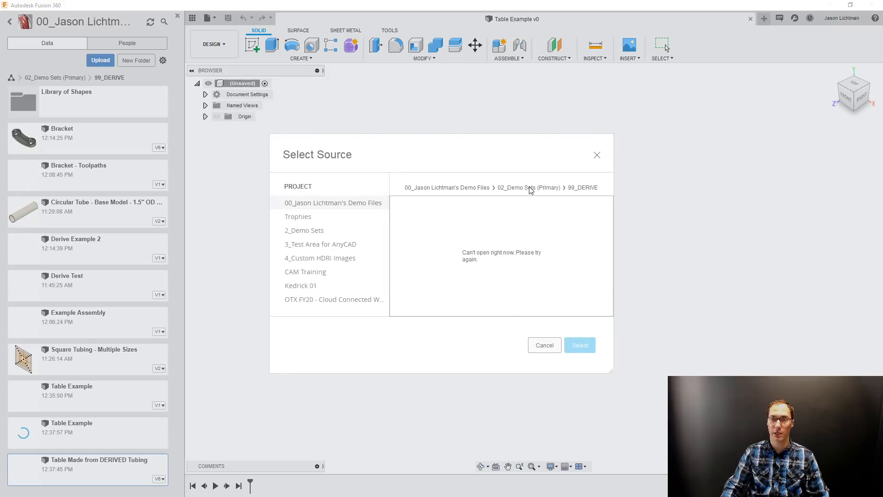
pyautogui.click(530, 187)
pyautogui.scroll(-3, 449, 292)
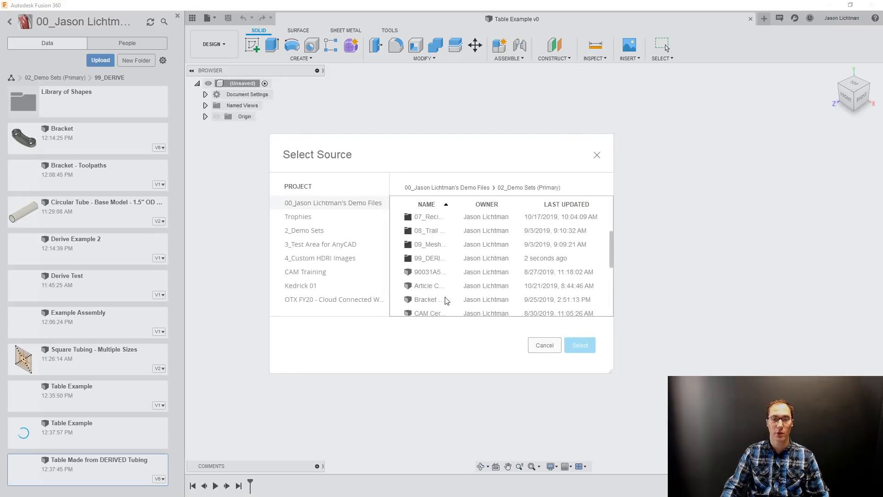
pyautogui.doubleClick(441, 263)
pyautogui.scroll(-2, 477, 302)
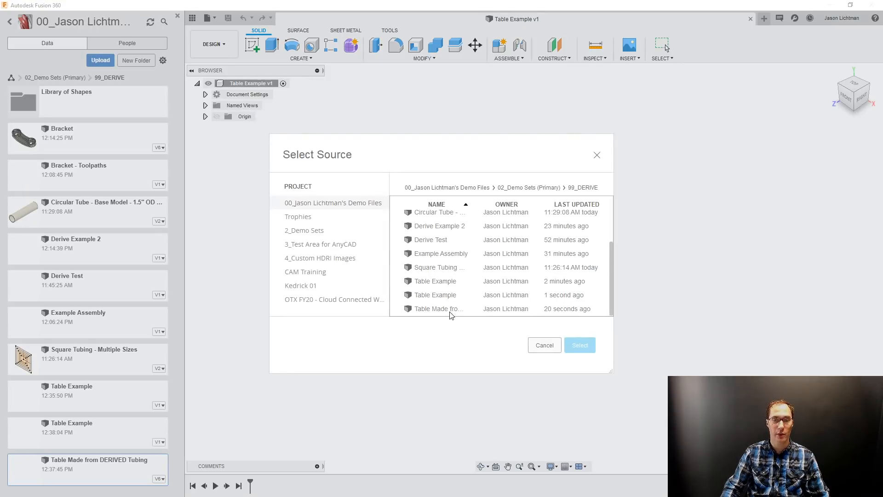
pyautogui.click(453, 271)
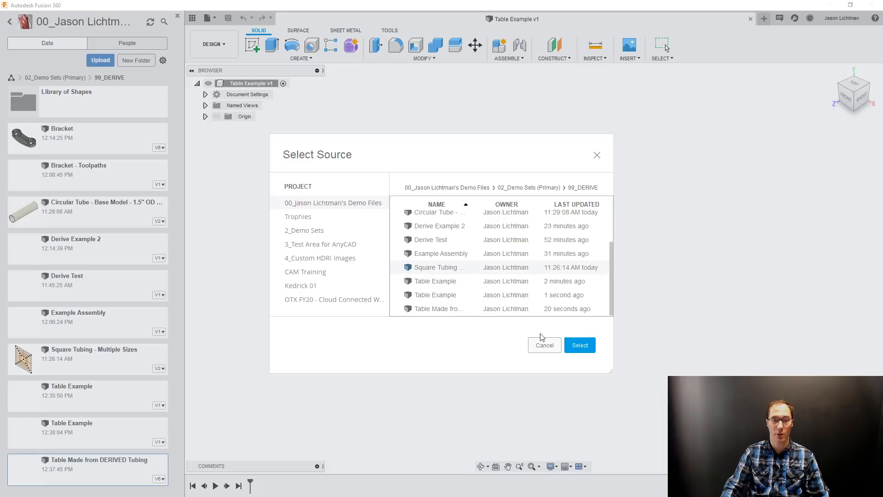
pyautogui.click(580, 345)
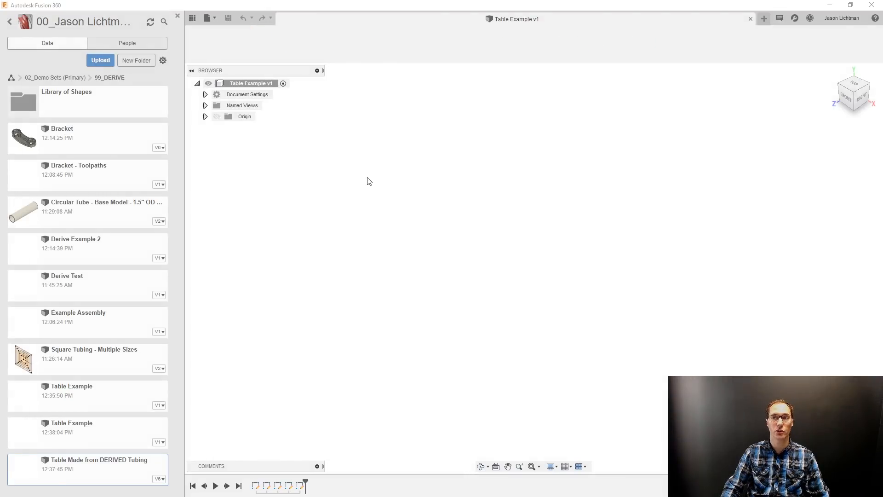
pyautogui.click(265, 84)
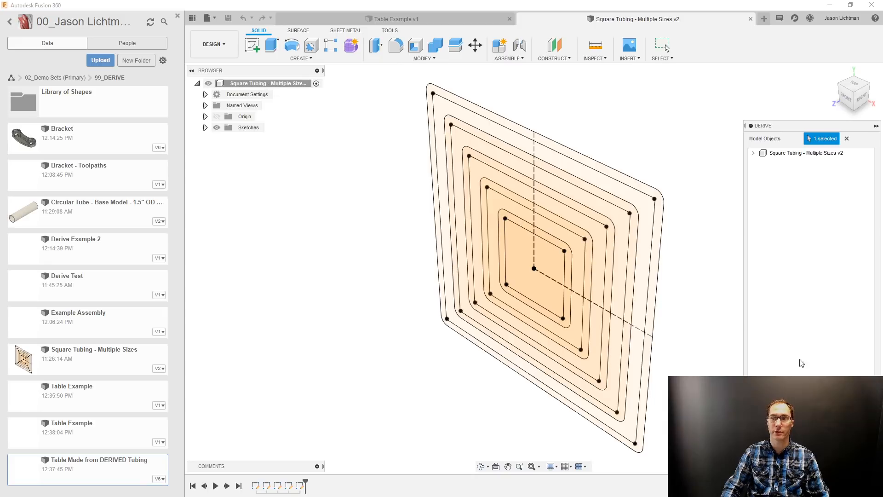
pyautogui.click(837, 455)
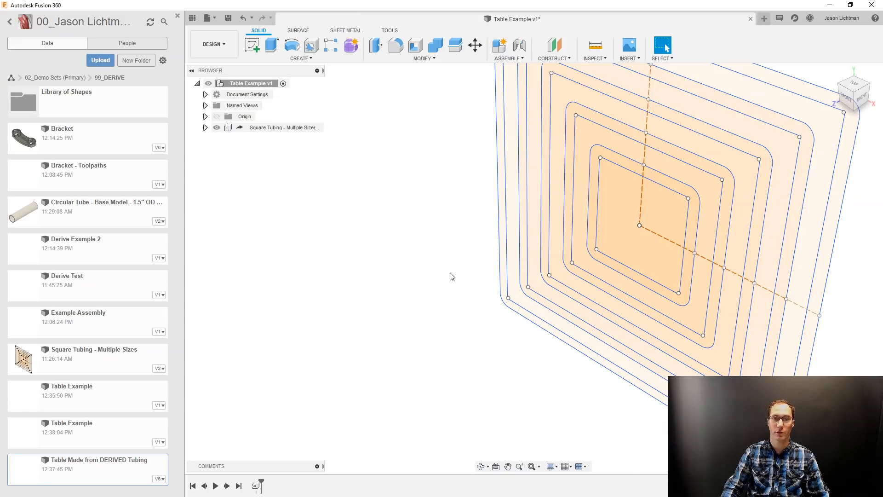
# Create an offset construction plane about 9.8 in above the horizontal origin plane.
pyautogui.scroll(-5, 450, 276)
pyautogui.keyDown('shift'); pyautogui.moveTo(680, 299); pyautogui.dragTo(721, 303, button='middle'); pyautogui.keyUp('shift')
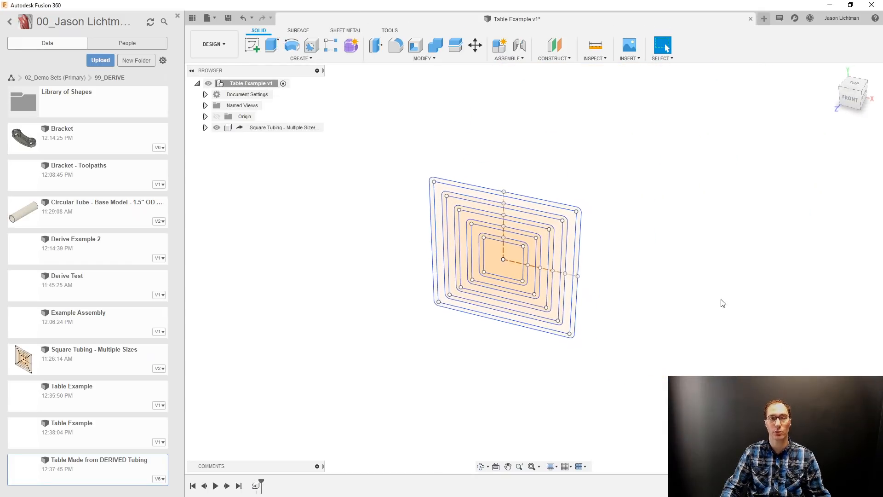
pyautogui.scroll(-2, 723, 303)
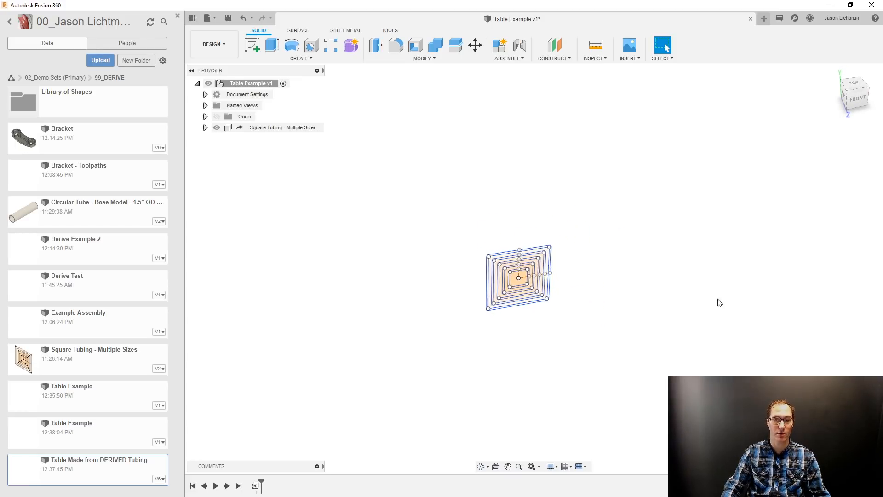
pyautogui.click(554, 45)
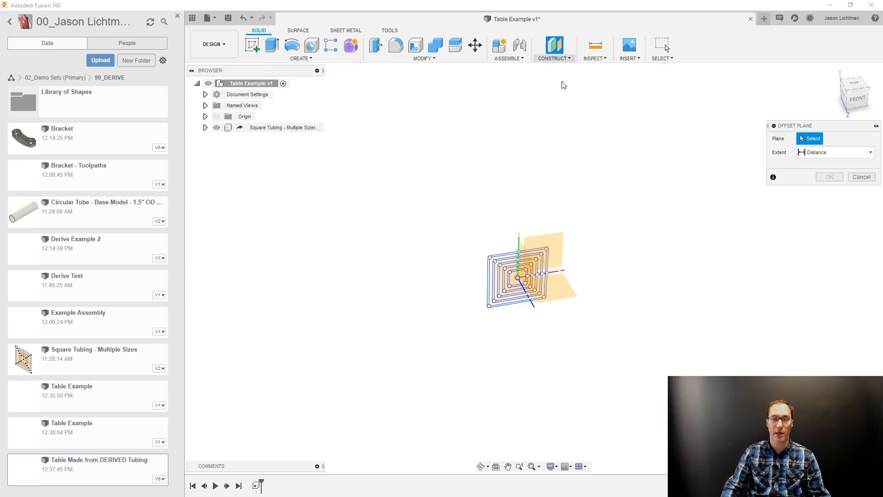
pyautogui.click(567, 288)
pyautogui.moveTo(534, 272); pyautogui.dragTo(543, 82)
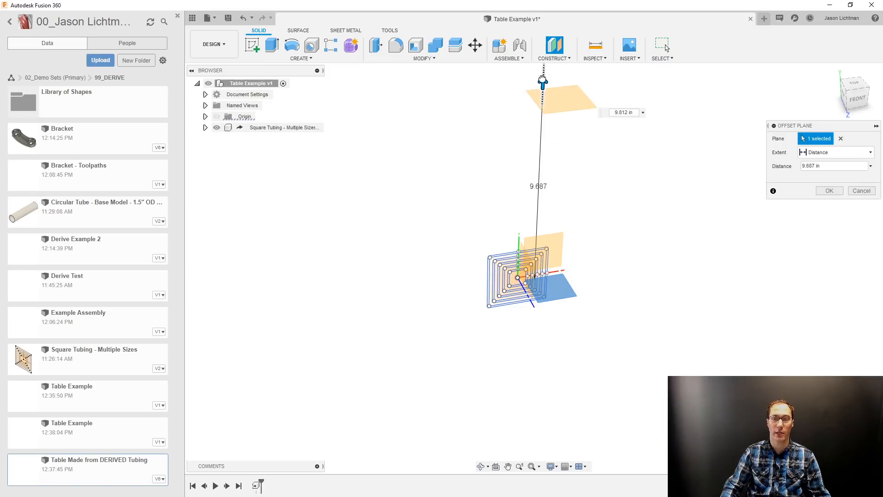
pyautogui.click(828, 191)
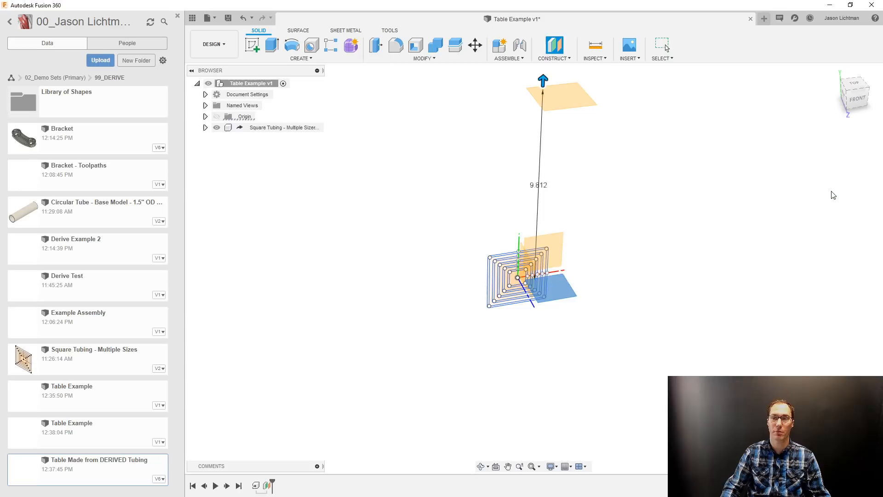
# Sketch a center rectangle about 22.8 in deep on the offset construction plane, centered on the origin, and finish the sketch.
pyautogui.rightClick(574, 92)
pyautogui.click(578, 140)
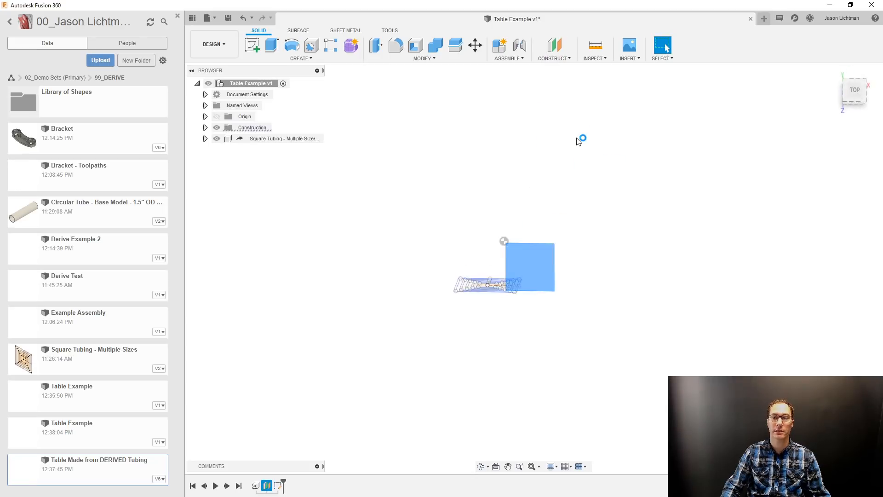
pyautogui.press('r')
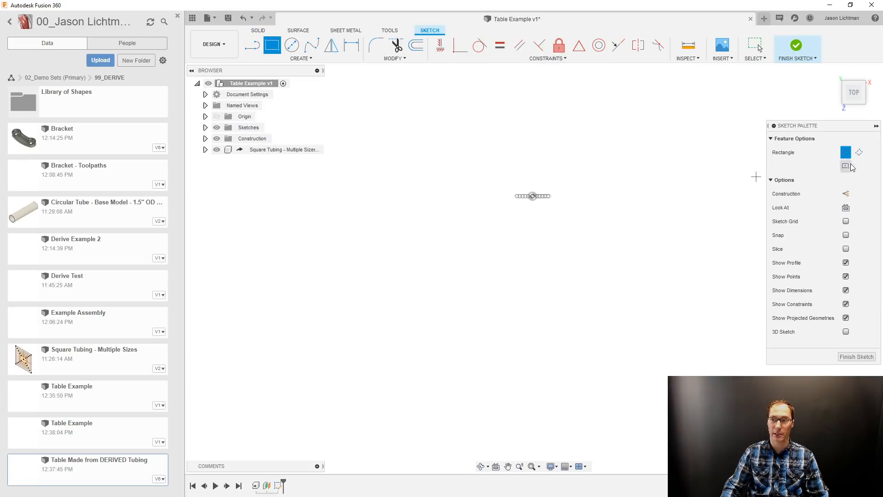
pyautogui.click(532, 196)
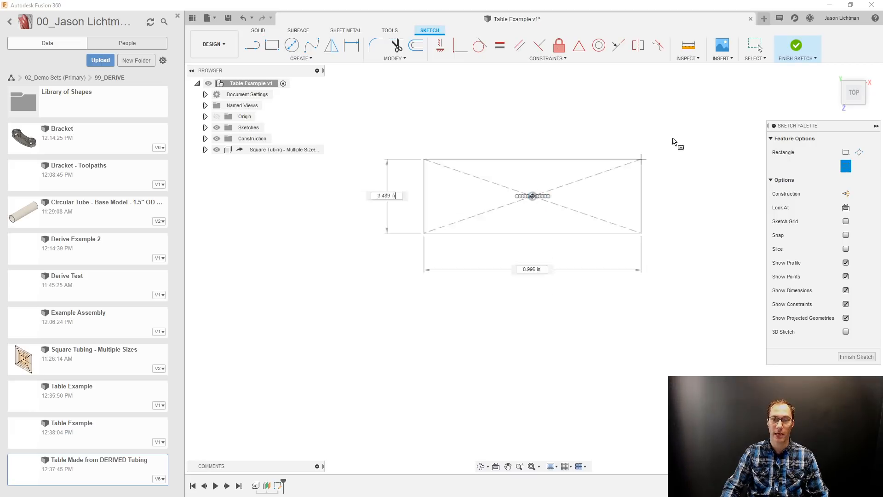
pyautogui.click(664, 70)
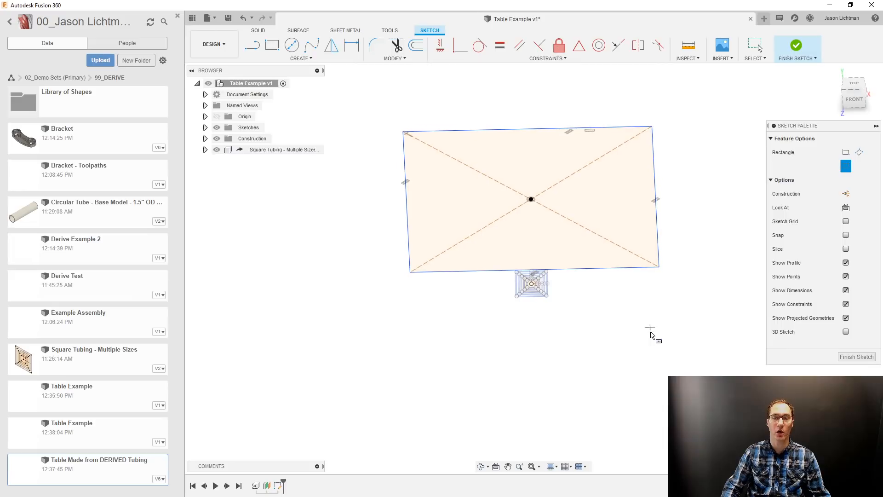
pyautogui.click(856, 357)
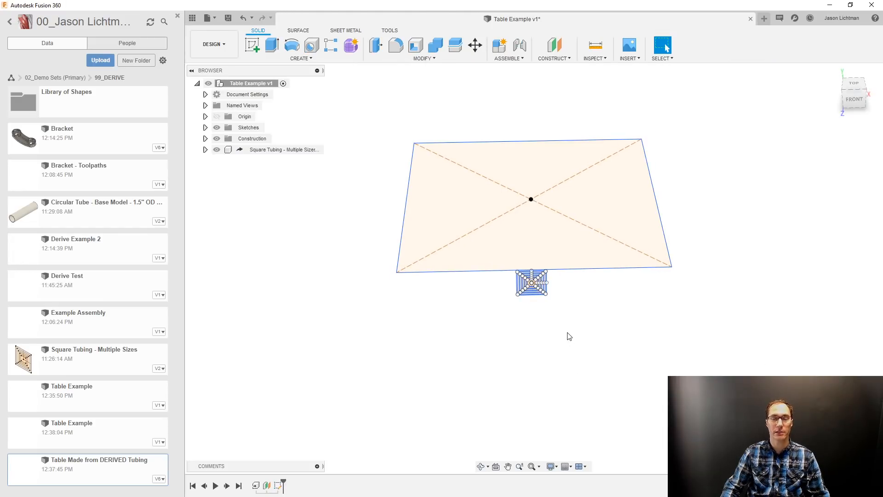
# Join the derived Square Tubing component's origin point rigidly to the front-left corner of the tabletop rectangle with zero offsets.
pyautogui.press('j')
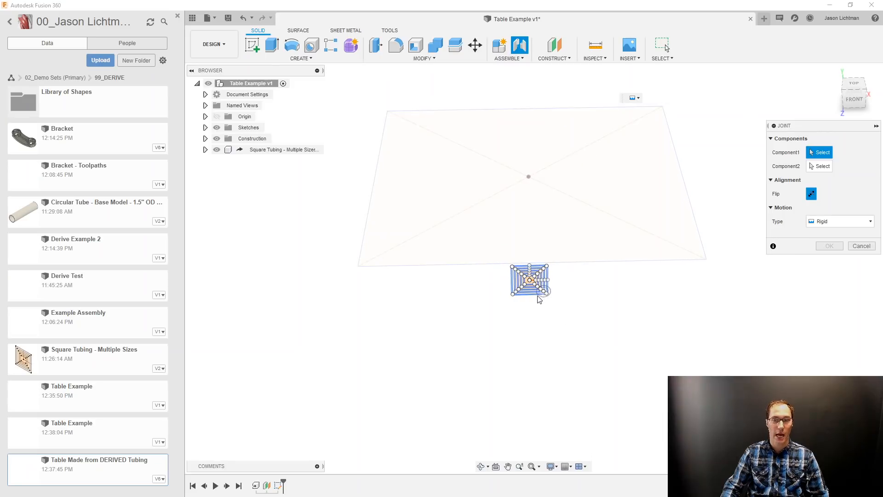
pyautogui.click(205, 149)
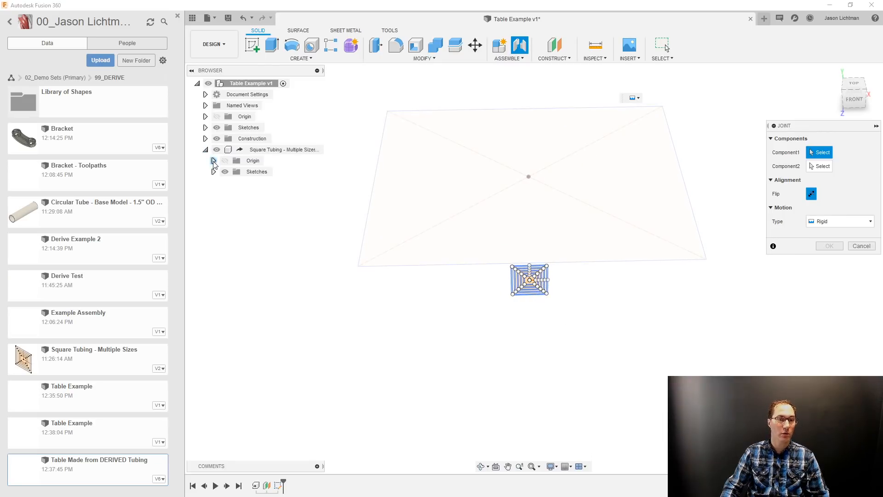
pyautogui.click(214, 160)
pyautogui.click(256, 171)
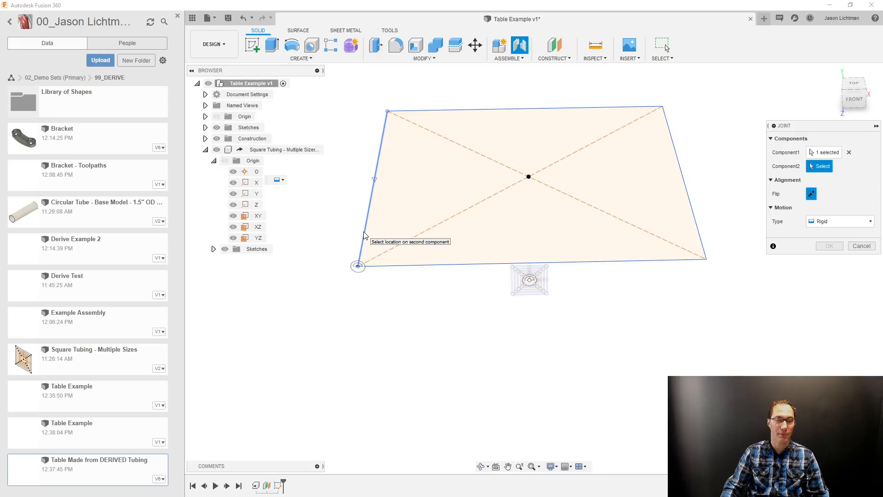
pyautogui.click(357, 263)
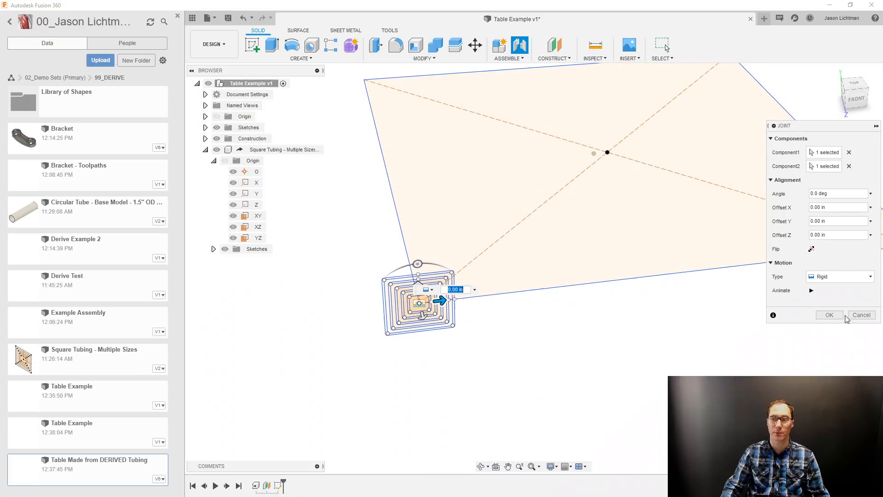
pyautogui.click(833, 315)
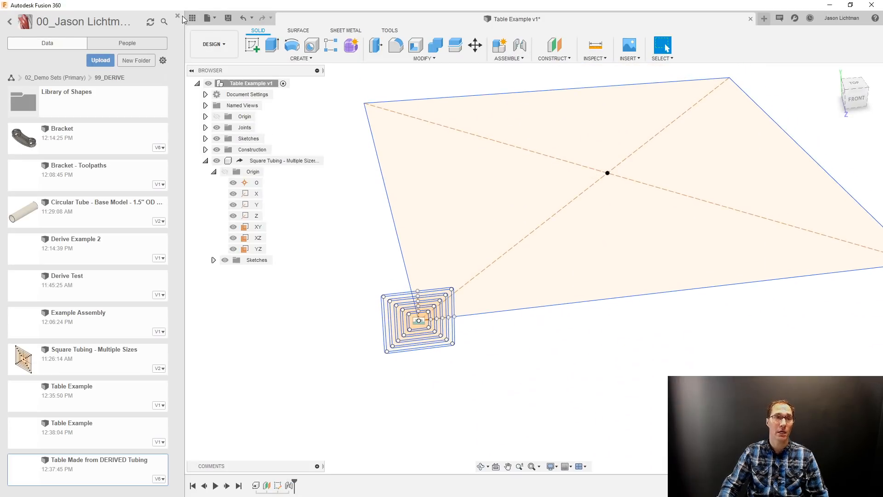
# Hide the data panel and the derived component's 1", 1.5", 2.5" and 3" sketches, keeping only the 2" profile visible.
pyautogui.click(193, 18)
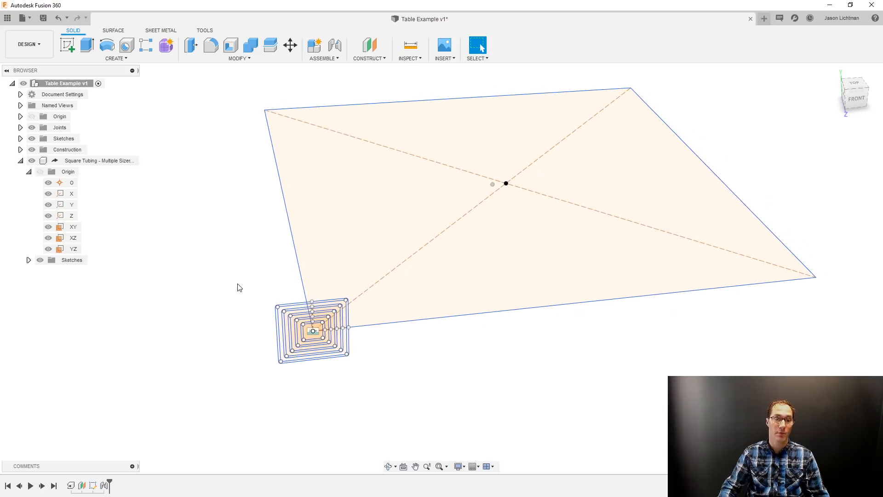
pyautogui.scroll(5, 324, 341)
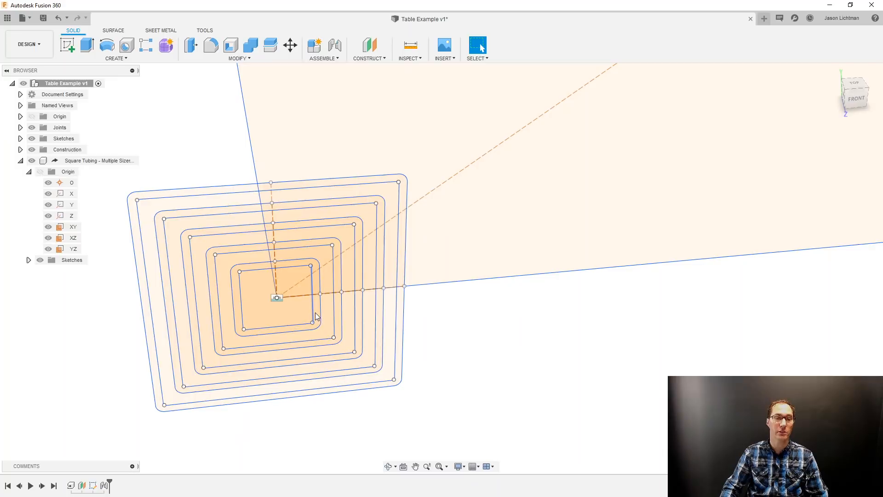
pyautogui.click(29, 261)
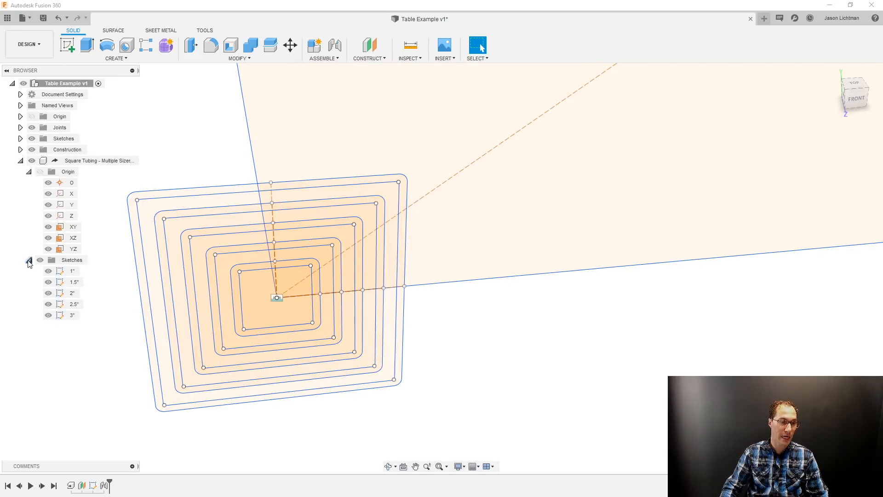
pyautogui.click(48, 271)
pyautogui.click(49, 282)
pyautogui.click(48, 304)
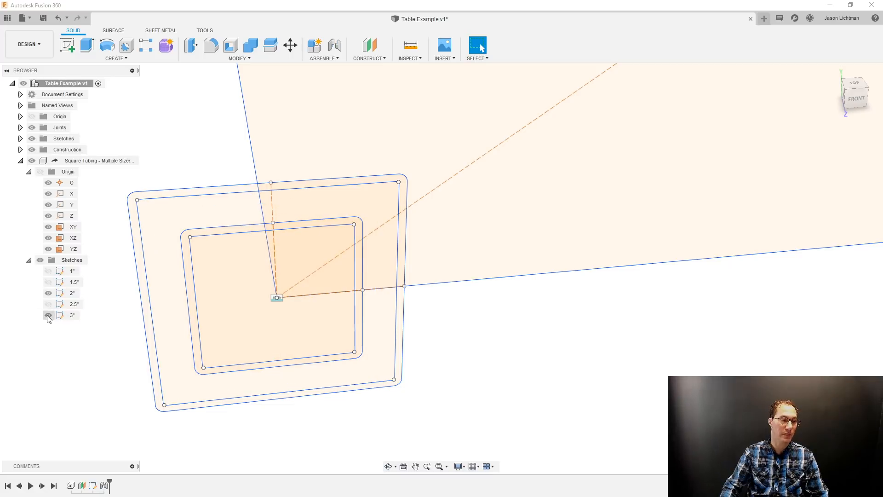
pyautogui.click(48, 315)
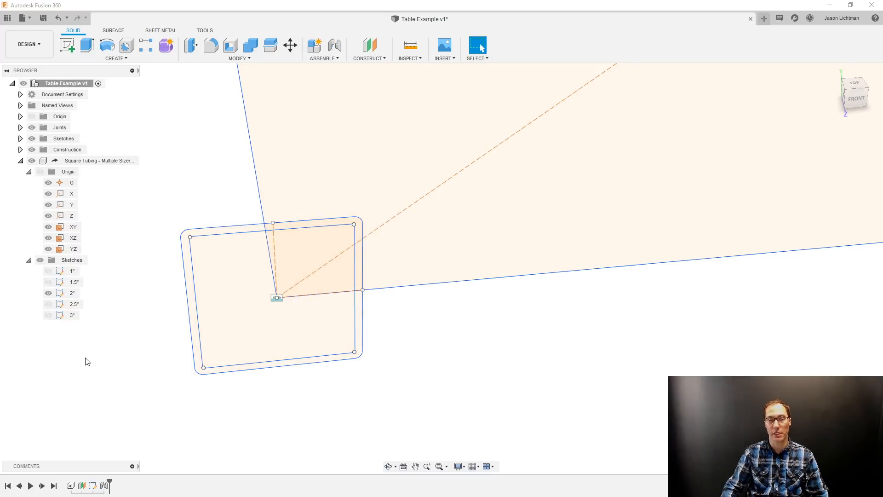
# Extrude the 2" square tubing wall profile as a new body up to the rear-left corner of the tabletop rectangle.
pyautogui.scroll(-5, 87, 358)
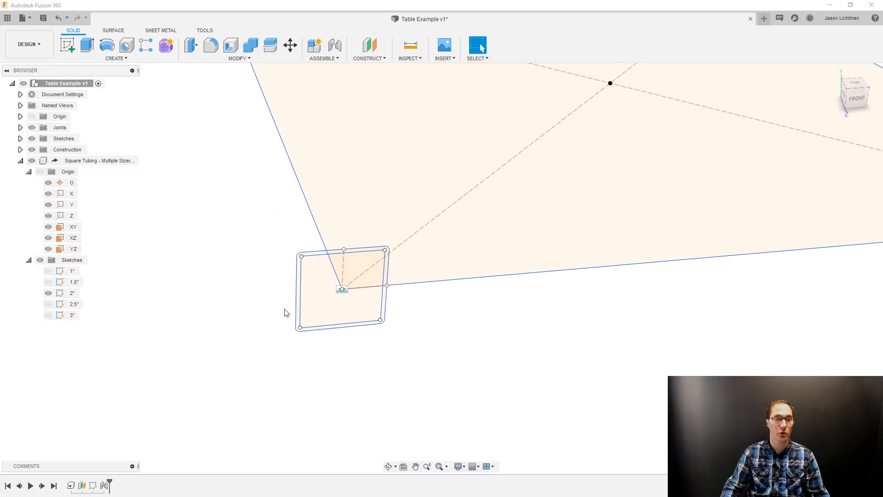
pyautogui.scroll(3, 296, 299)
pyautogui.click(303, 302)
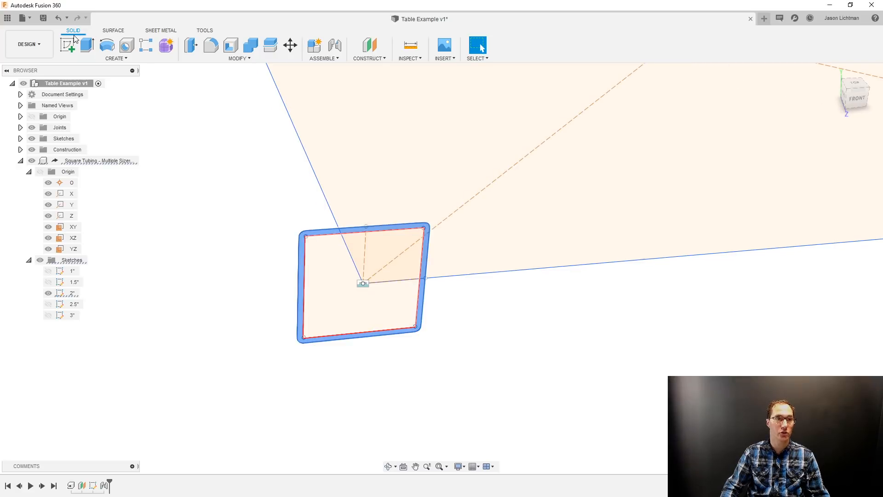
pyautogui.click(87, 45)
pyautogui.scroll(-6, 171, 183)
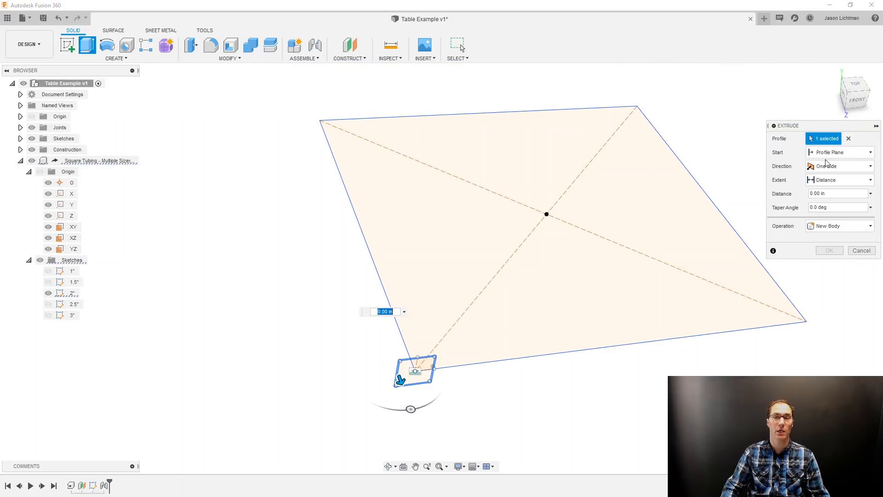
pyautogui.click(832, 180)
pyautogui.click(827, 204)
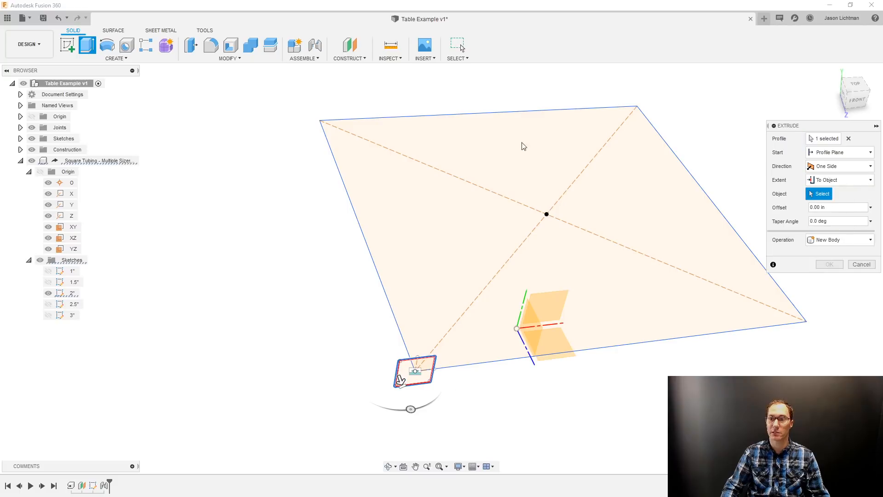
pyautogui.click(320, 121)
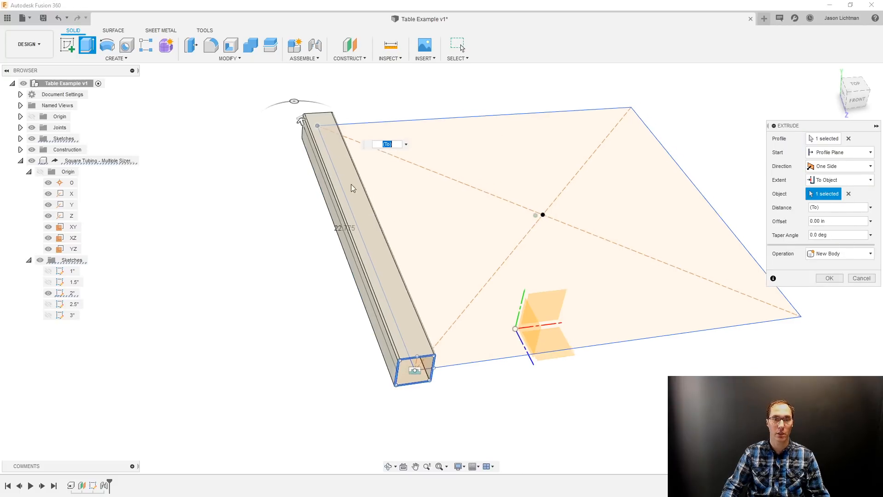
pyautogui.click(820, 278)
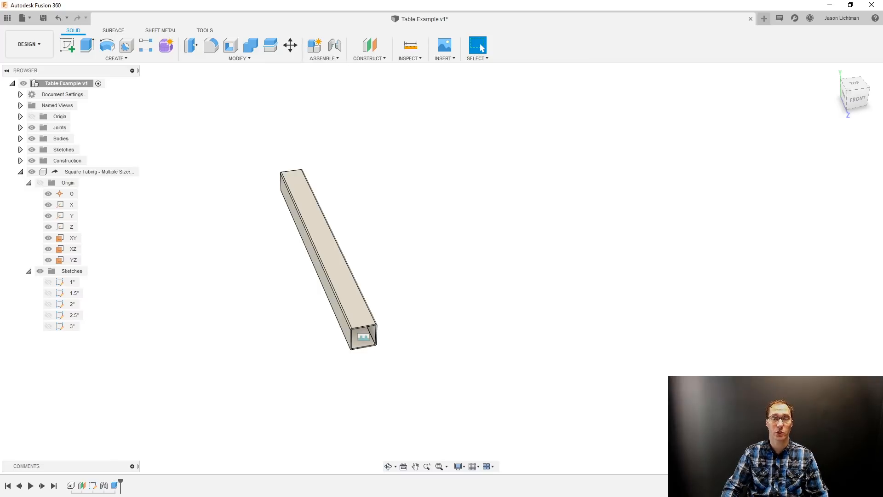
# Edit the tube extrusion to replace its 2" profile with the 3" square tubing wall profile.
pyautogui.rightClick(115, 485)
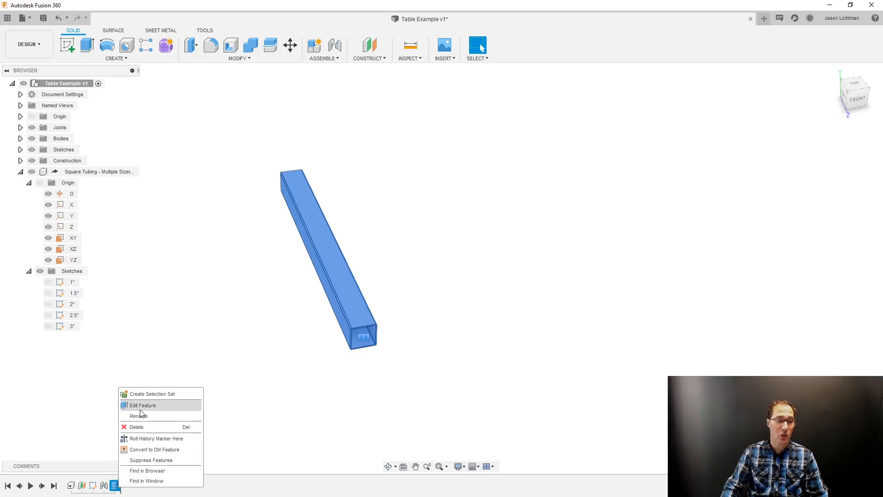
pyautogui.click(141, 405)
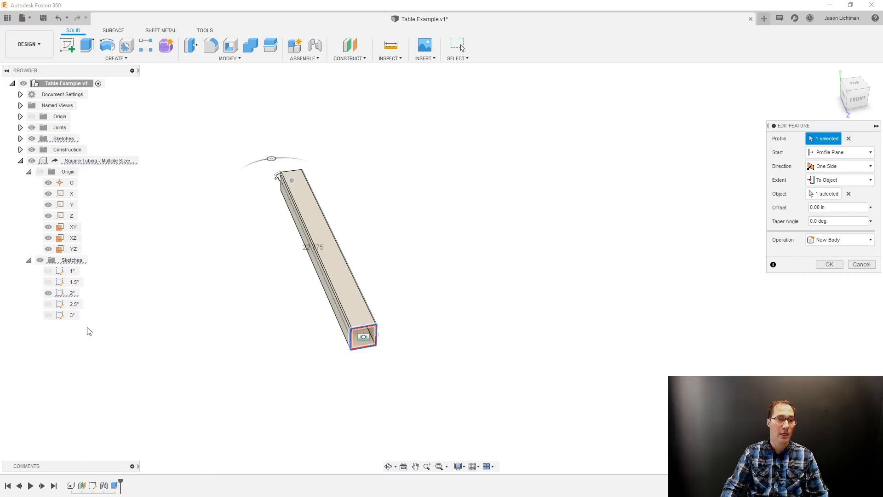
pyautogui.click(48, 293)
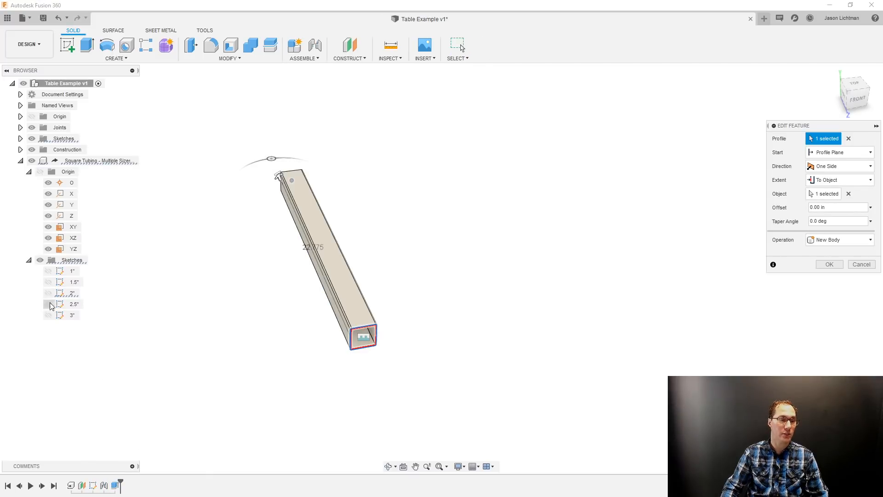
pyautogui.click(48, 315)
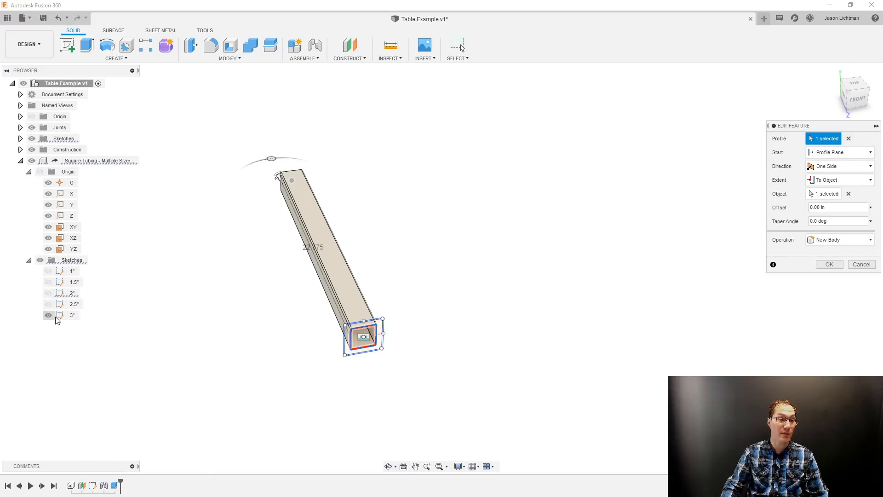
pyautogui.click(848, 139)
pyautogui.scroll(10, 352, 345)
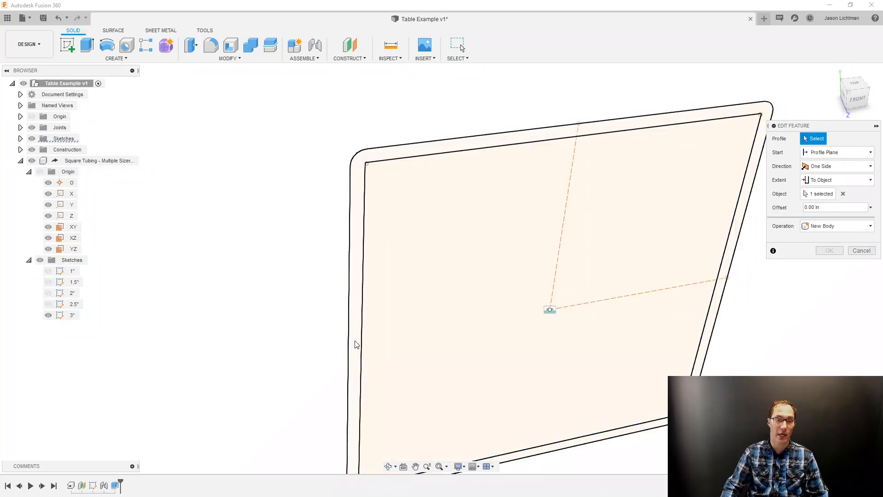
pyautogui.click(355, 344)
pyautogui.scroll(-10, 355, 347)
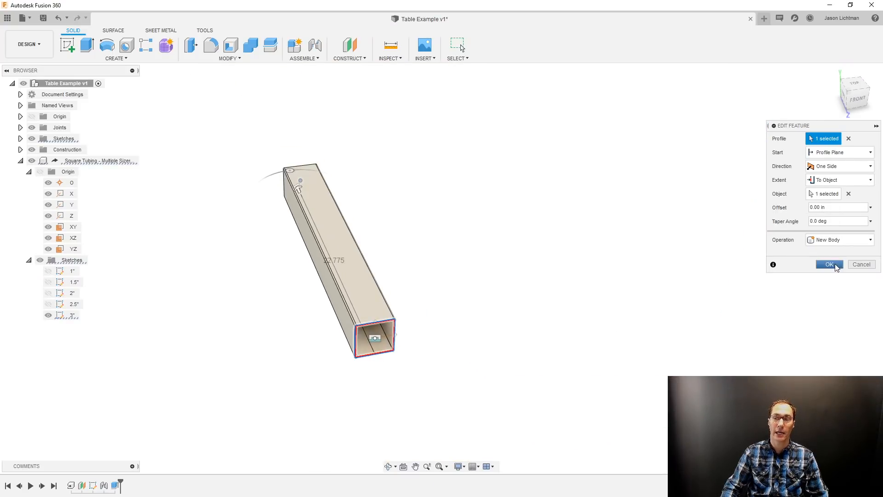
pyautogui.click(832, 266)
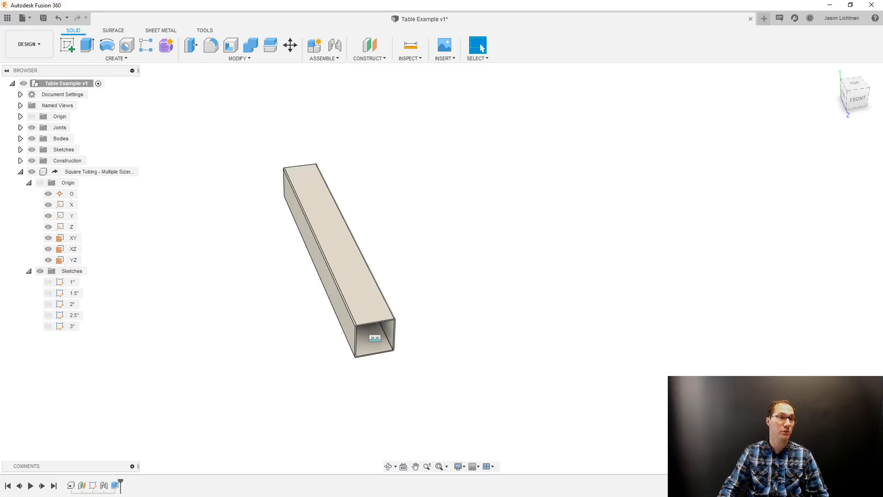
# Open the Circular Tube - Base Model design from the 99_DERIVE folder.
pyautogui.click(9, 18)
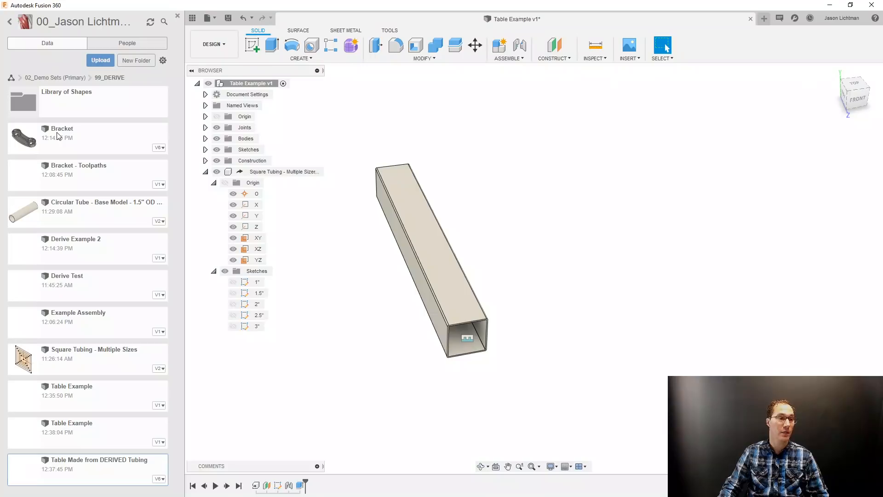
pyautogui.click(104, 205)
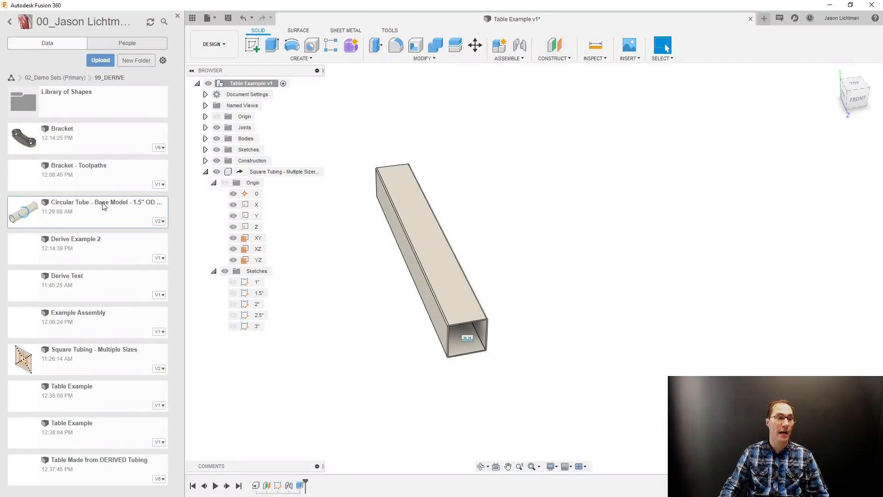
pyautogui.doubleClick(104, 205)
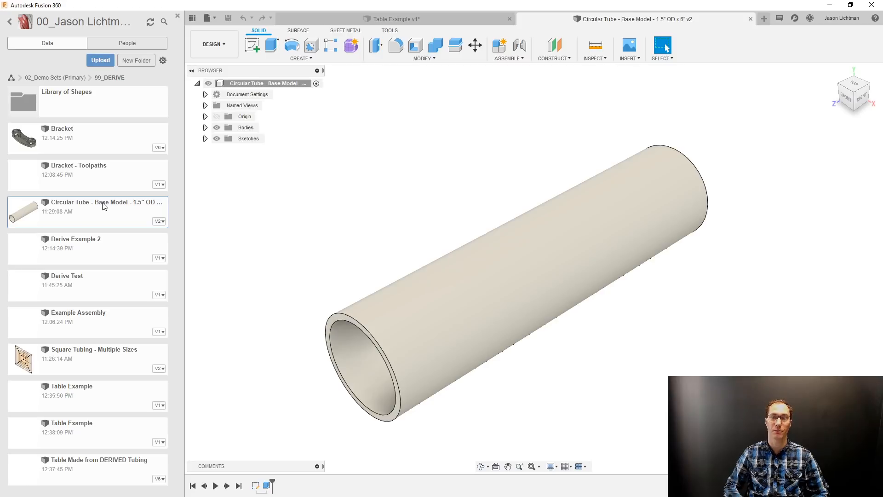
# Create a new design and save it in the 99_DERIVE folder as Circular Tube - 1.5" OD x 12" Long.
pyautogui.click(762, 19)
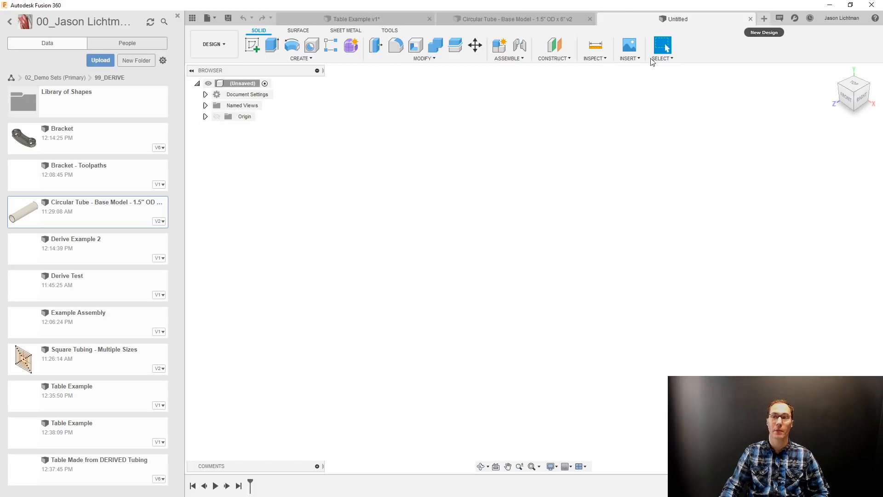
pyautogui.click(229, 19)
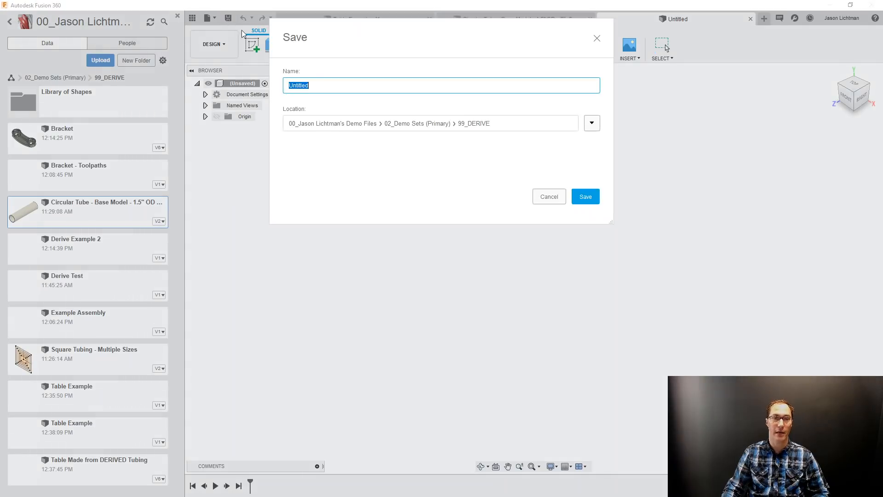
pyautogui.write('Ci')
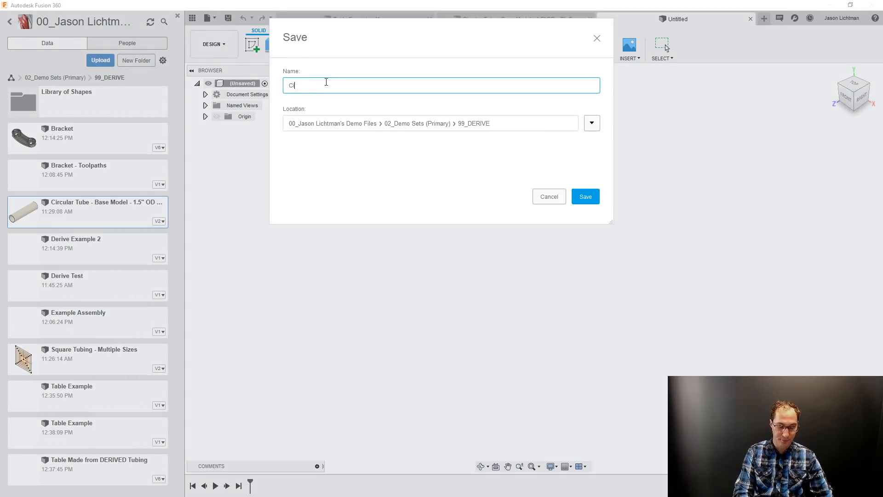
pyautogui.write('rcular Tub')
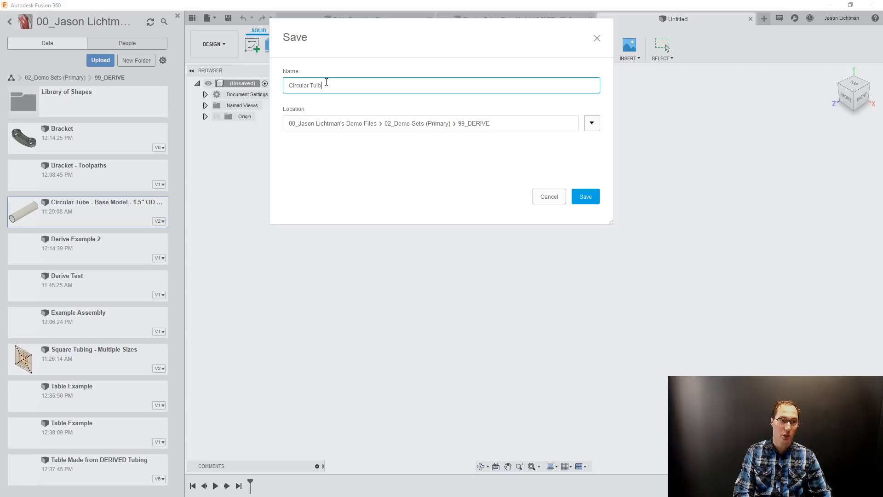
pyautogui.write('be -1.5" OD ')
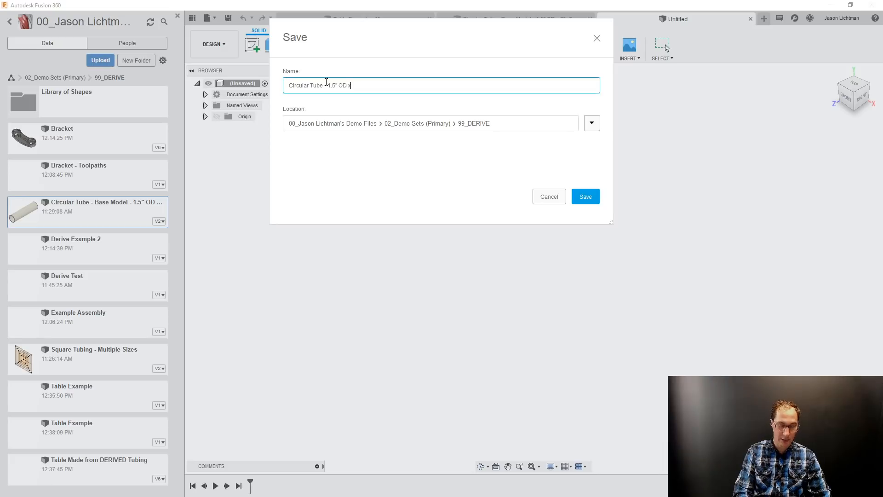
pyautogui.write('x 12" Long')
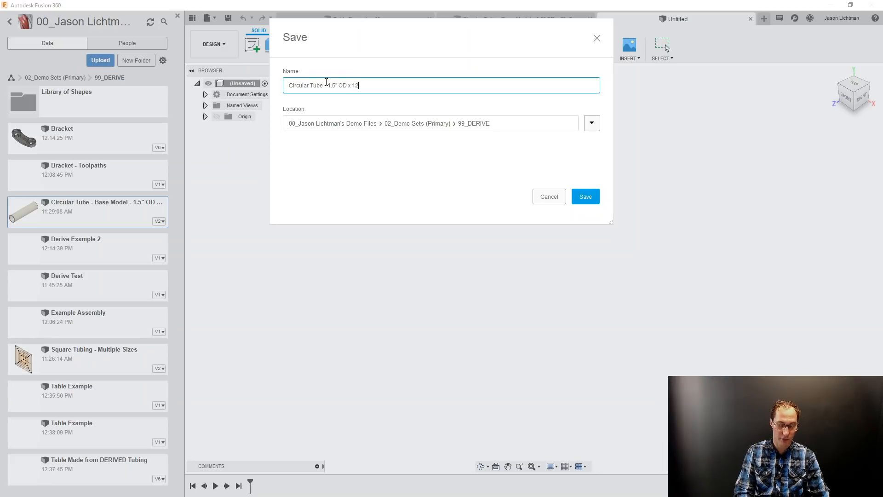
pyautogui.press('Return')
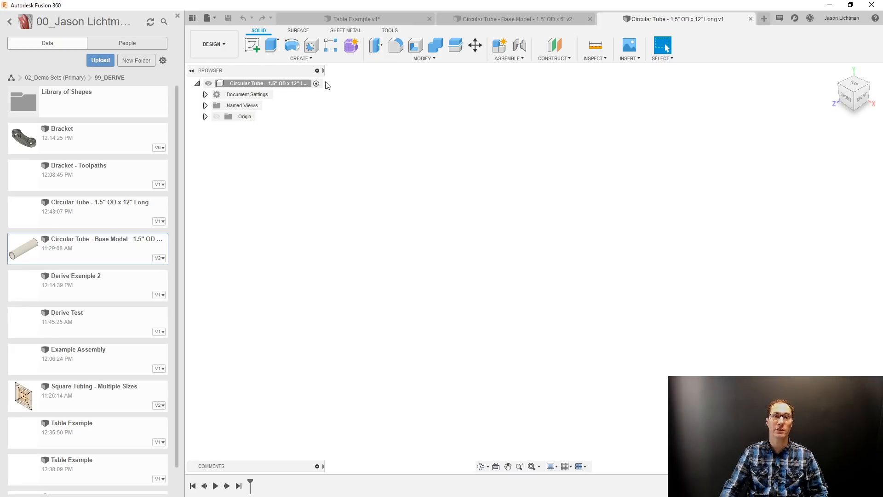
# Derive only the tube body from the Circular Tube - Base Model design into this design, and show the origin planes.
pyautogui.click(629, 58)
pyautogui.click(641, 70)
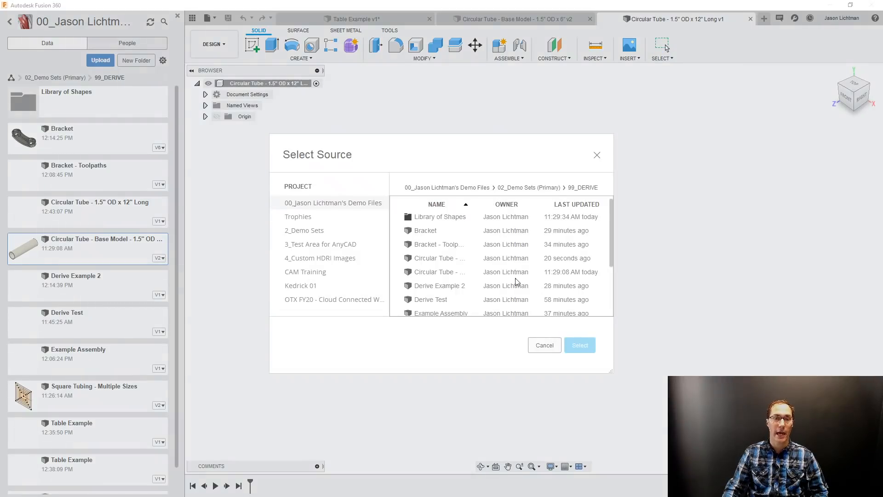
pyautogui.click(461, 259)
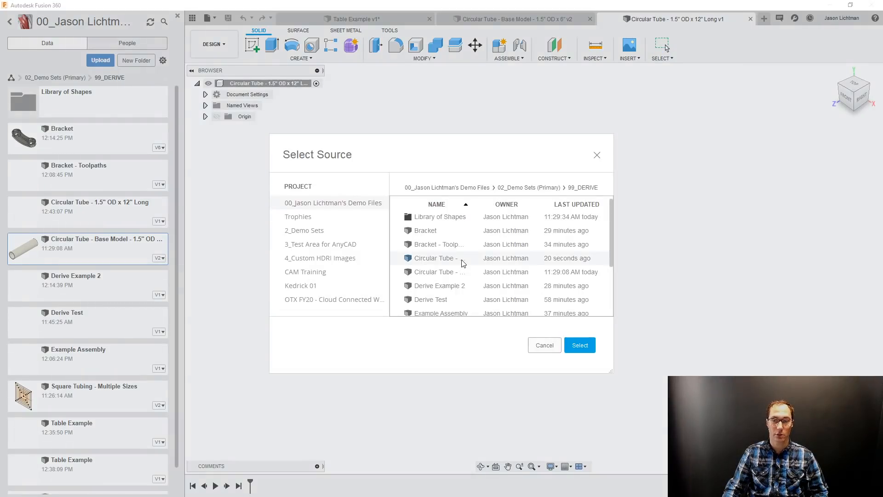
pyautogui.click(464, 271)
pyautogui.click(578, 345)
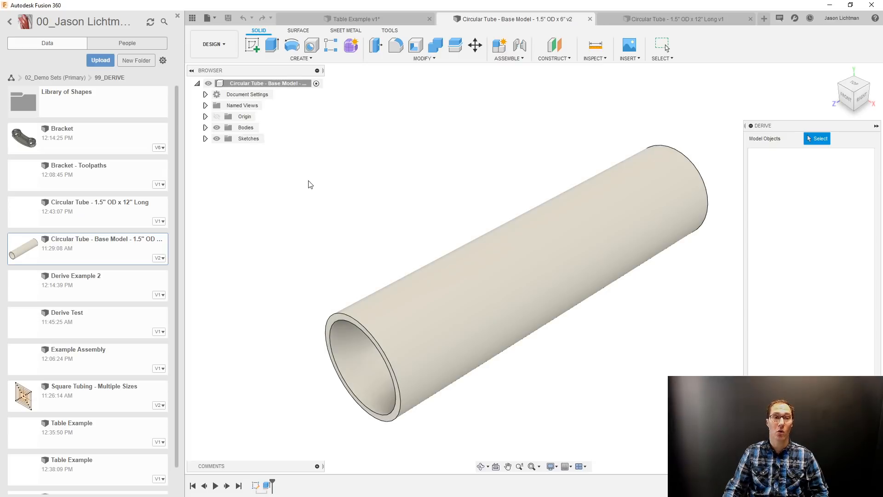
pyautogui.click(295, 87)
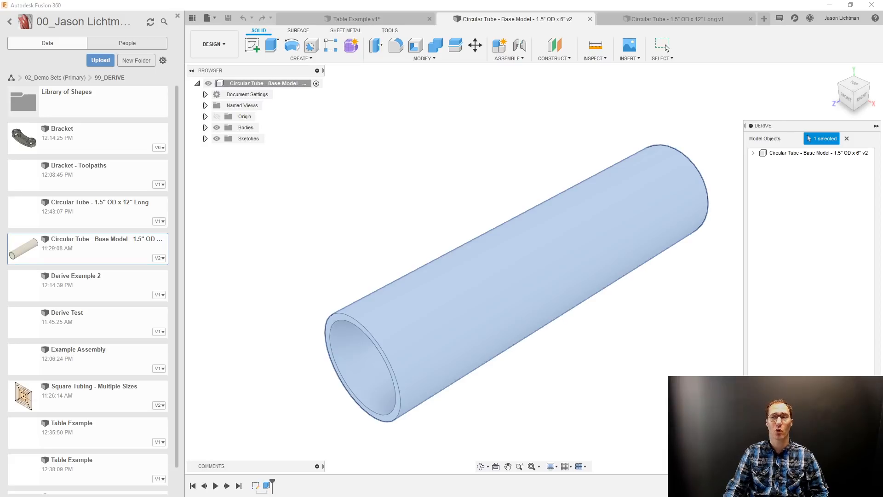
pyautogui.click(847, 139)
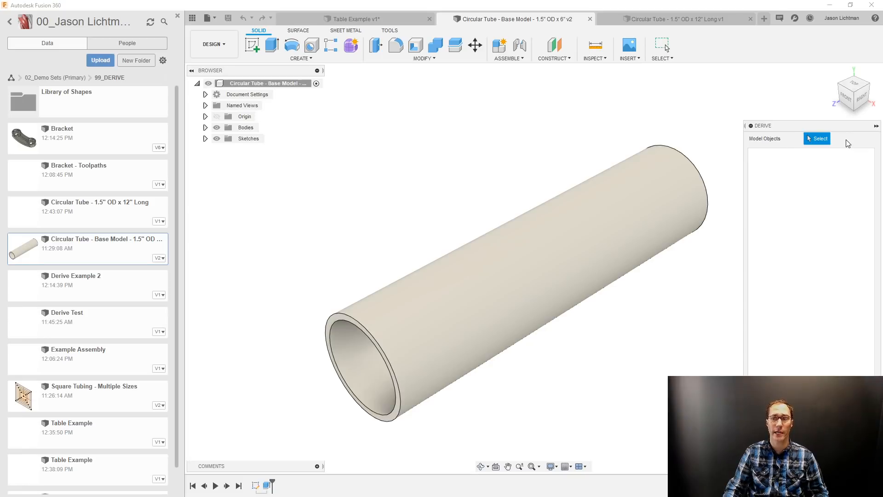
pyautogui.click(590, 254)
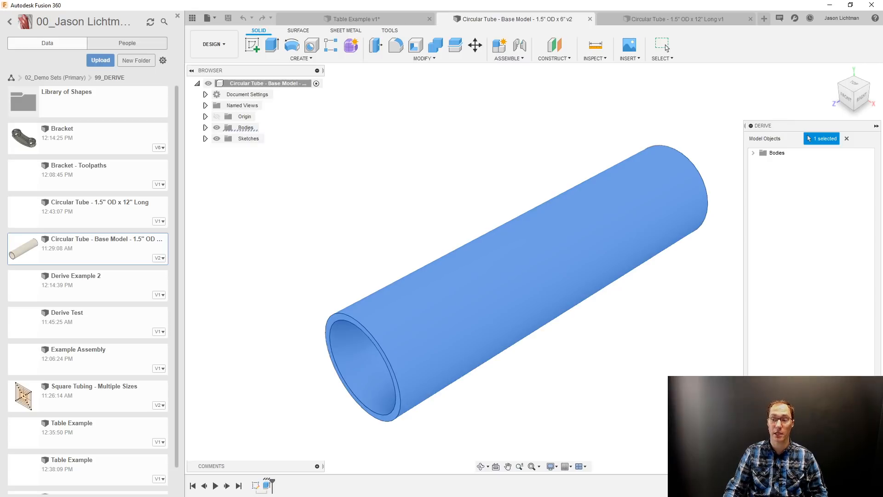
pyautogui.click(833, 449)
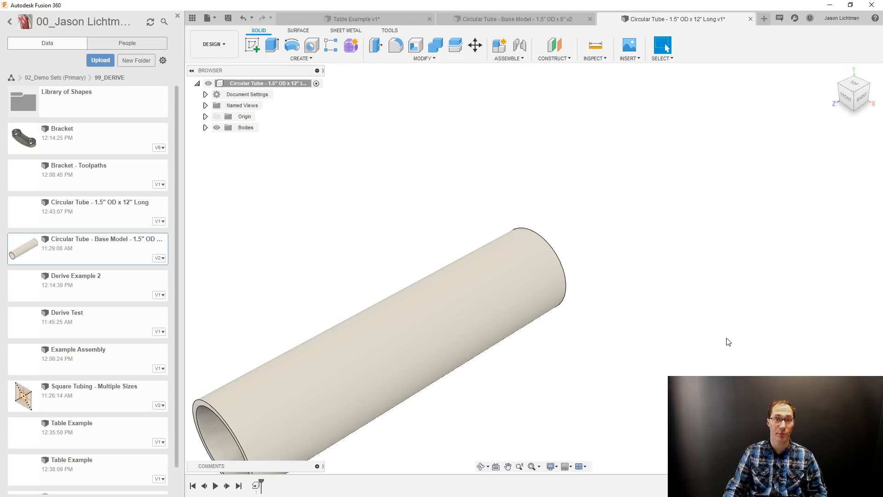
pyautogui.scroll(-4, 724, 336)
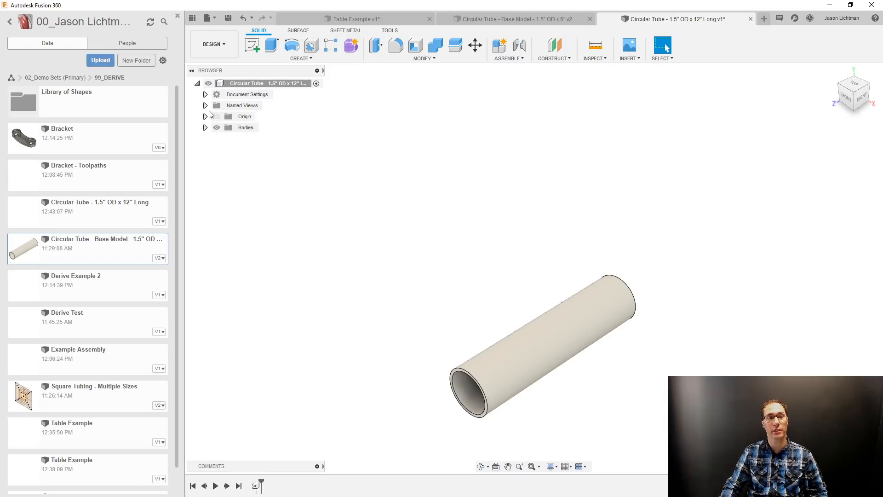
pyautogui.click(217, 117)
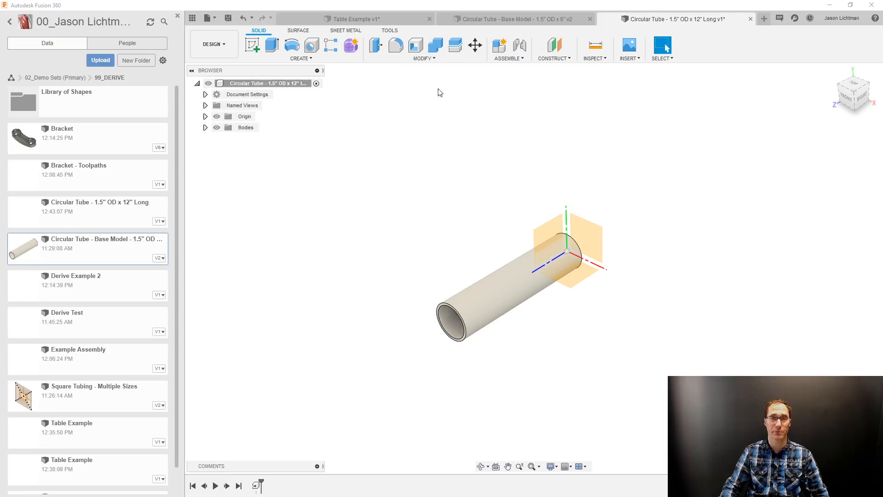
# Try lengthening the tube by offsetting its front end face with Press Pull, and delete that offset feature.
pyautogui.click(420, 58)
pyautogui.click(420, 73)
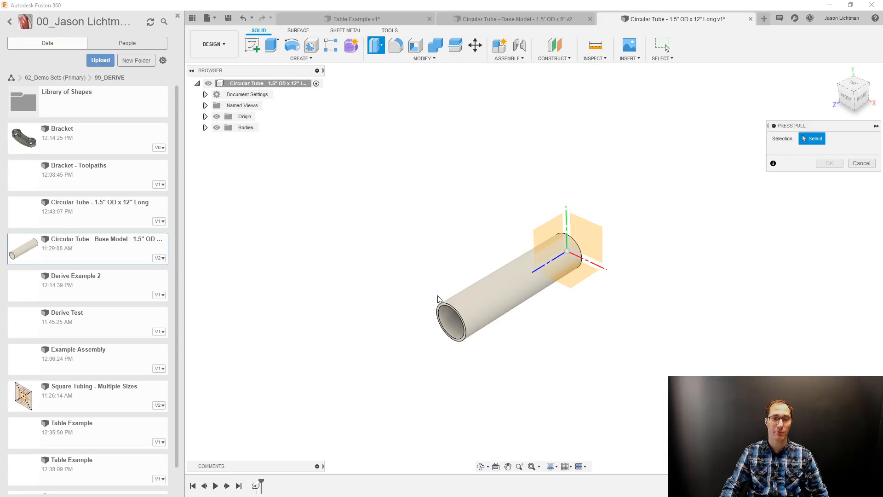
pyautogui.scroll(5, 438, 316)
pyautogui.click(448, 328)
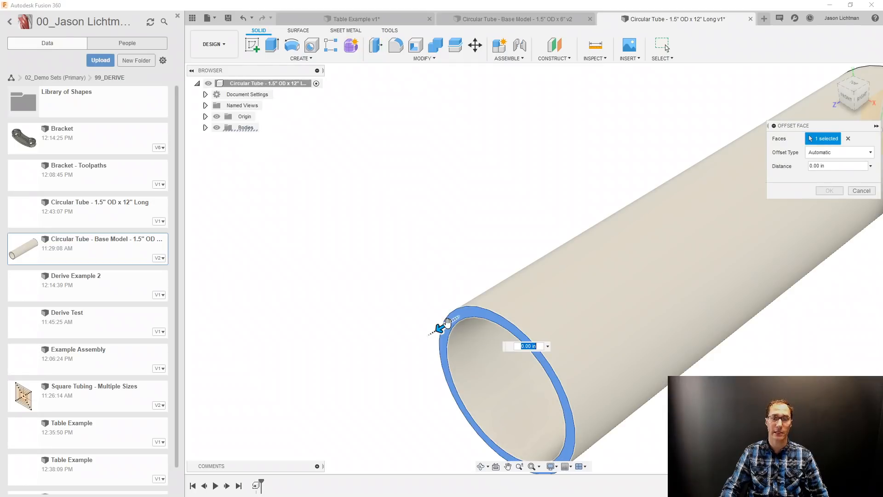
pyautogui.scroll(-5, 447, 322)
pyautogui.moveTo(447, 321); pyautogui.dragTo(330, 388)
pyautogui.moveTo(846, 164); pyautogui.dragTo(812, 162)
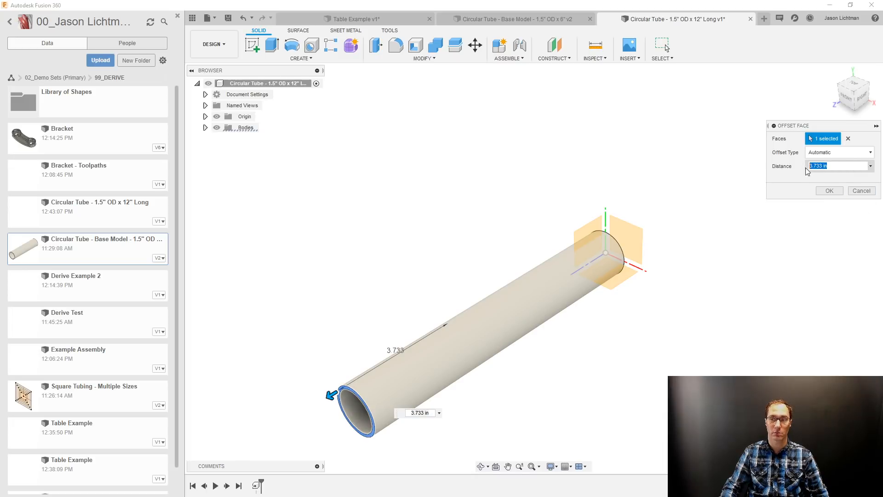
pyautogui.press('Return')
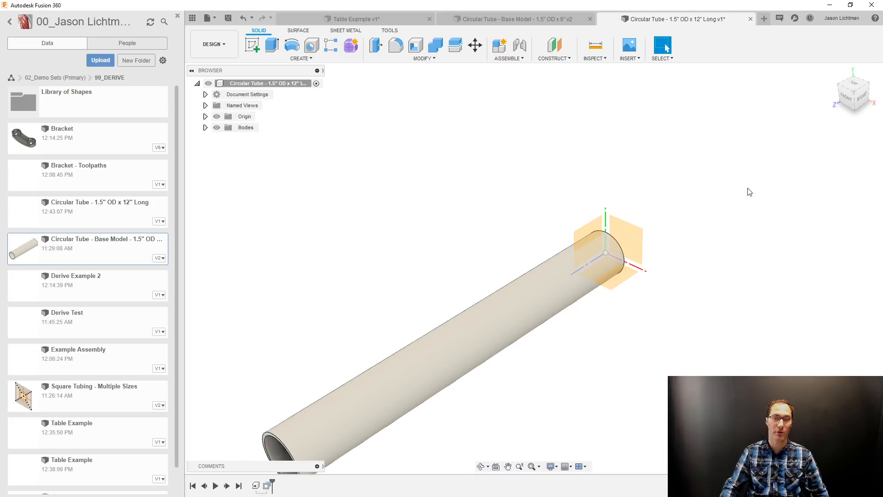
pyautogui.scroll(-2, 727, 216)
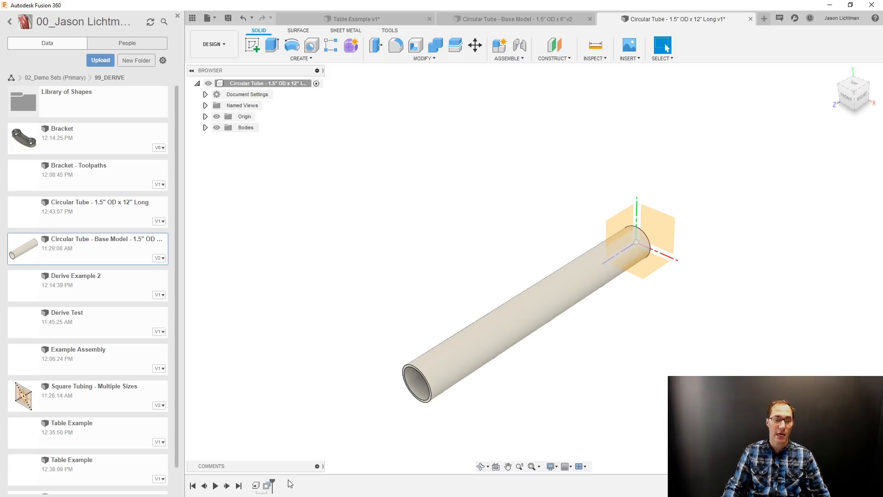
pyautogui.click(269, 486)
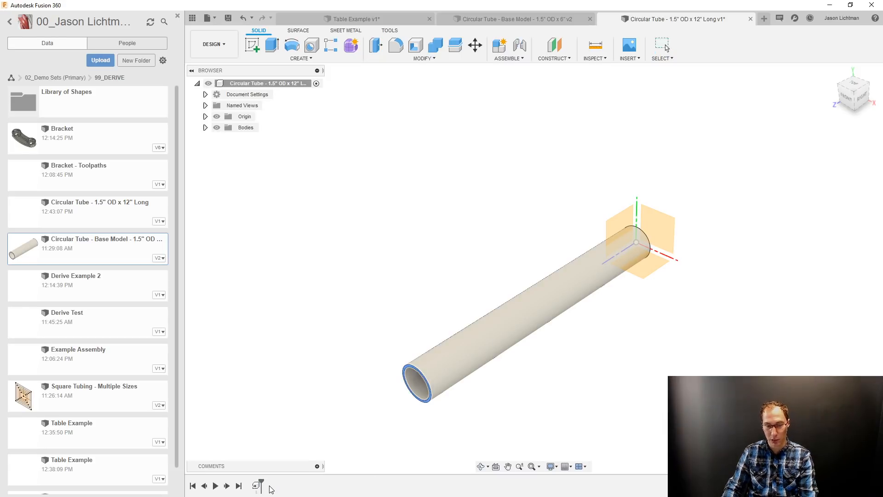
pyautogui.press('Delete')
# Extrude the tube's front ring face outward by 6 in, joined to the existing body.
pyautogui.scroll(5, 531, 341)
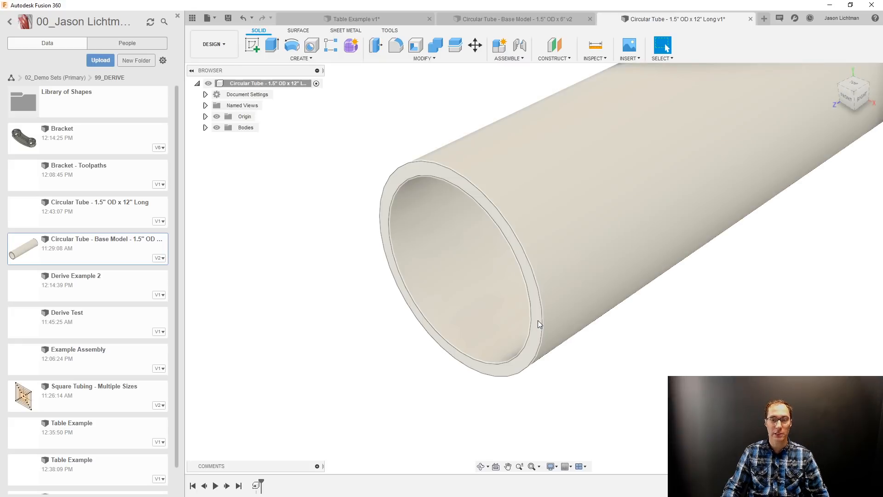
pyautogui.click(537, 320)
pyautogui.click(326, 59)
pyautogui.click(288, 113)
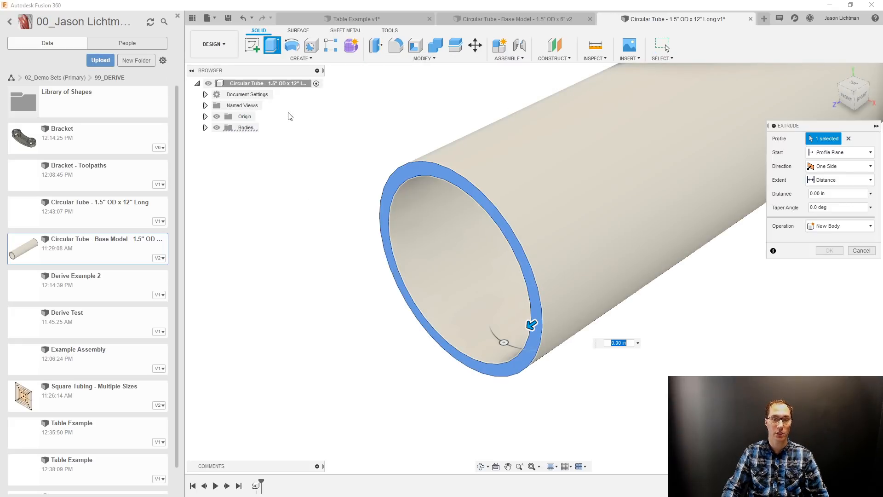
pyautogui.scroll(-5, 289, 116)
pyautogui.scroll(-2, 517, 265)
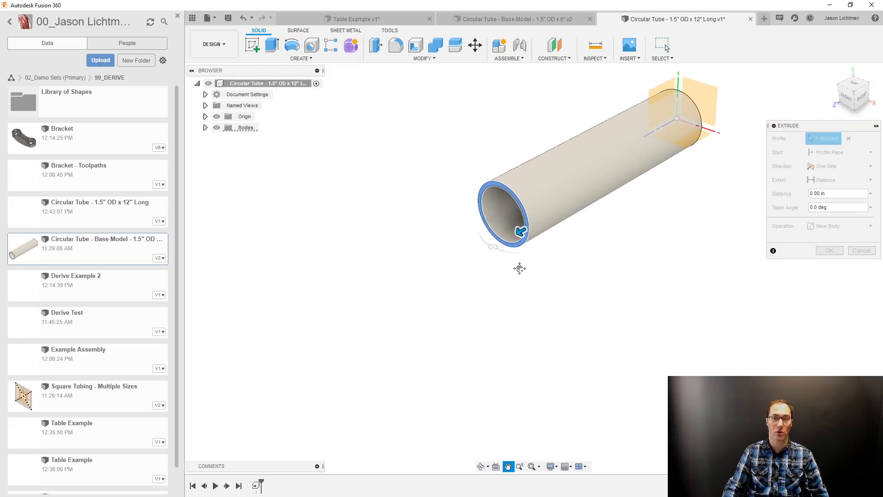
pyautogui.moveTo(530, 237); pyautogui.dragTo(389, 272)
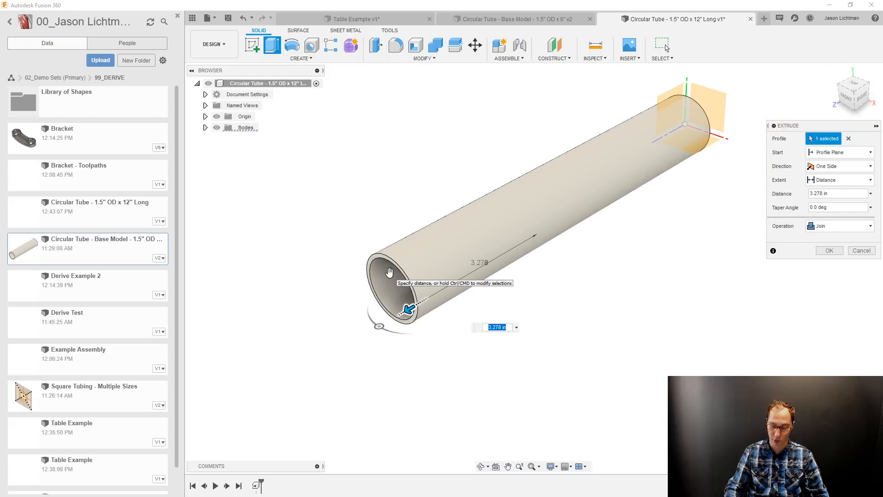
pyautogui.write('6')
pyautogui.press('Return')
pyautogui.scroll(-2, 391, 276)
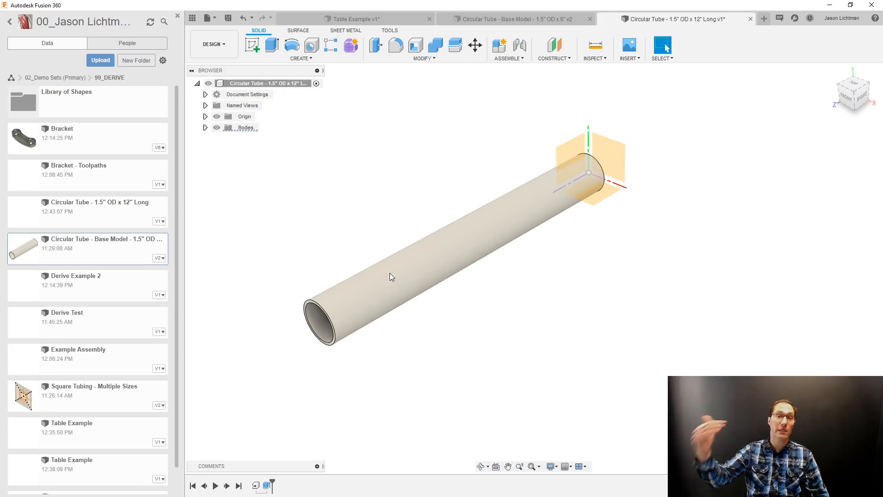
# Edit the extrusion, keeping the Distance extent, and re-anchor its distance at the circular edge of the tube's far end.
pyautogui.rightClick(267, 486)
pyautogui.click(293, 403)
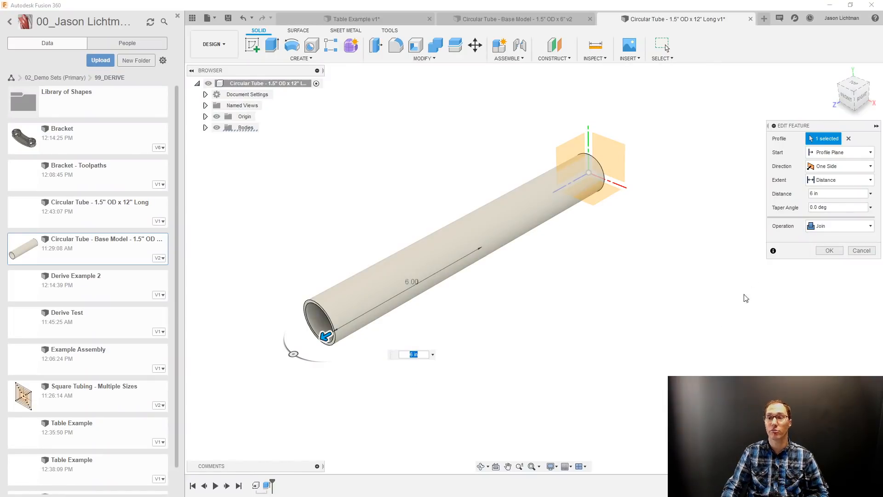
pyautogui.click(834, 180)
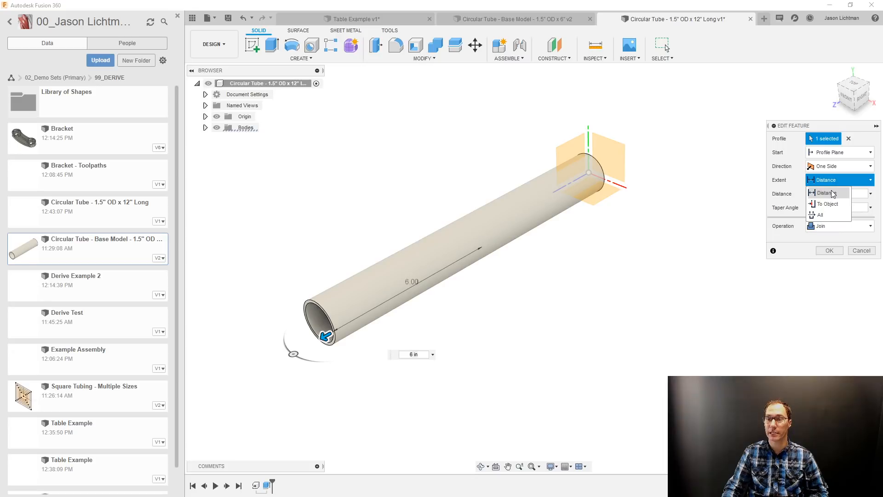
pyautogui.click(833, 193)
pyautogui.click(871, 193)
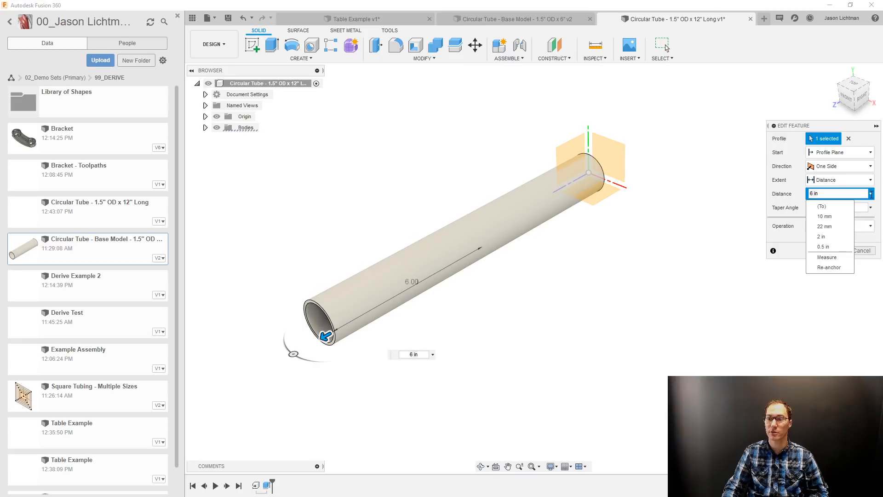
pyautogui.click(832, 267)
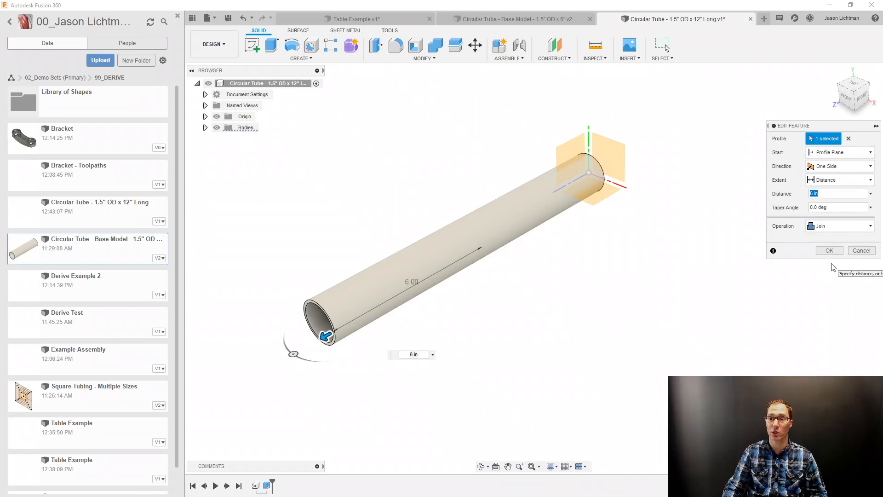
pyautogui.click(602, 169)
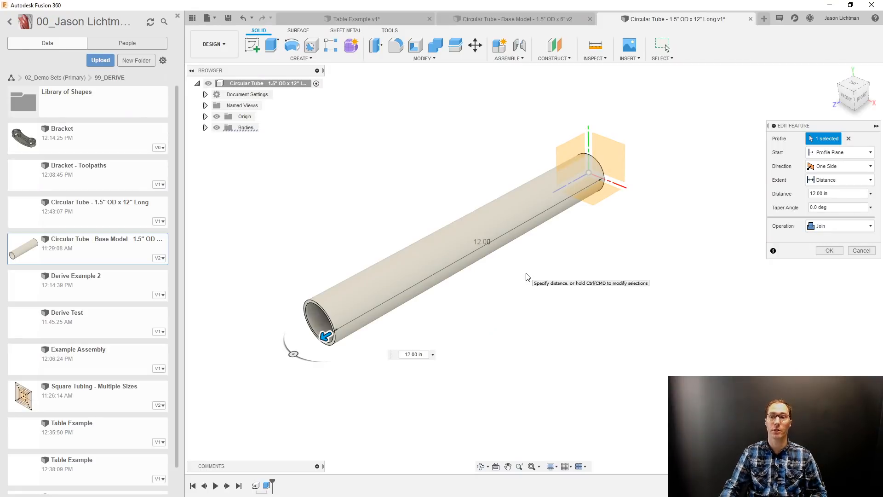
pyautogui.click(826, 251)
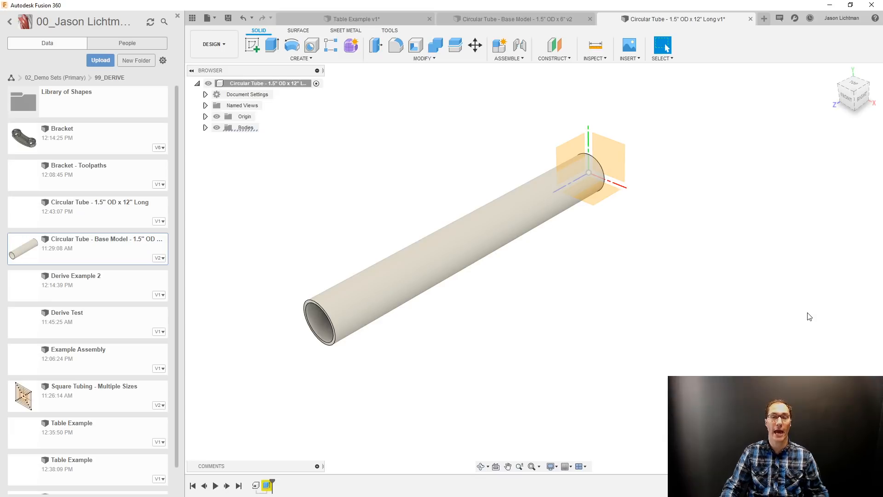
pyautogui.scroll(-4, 544, 216)
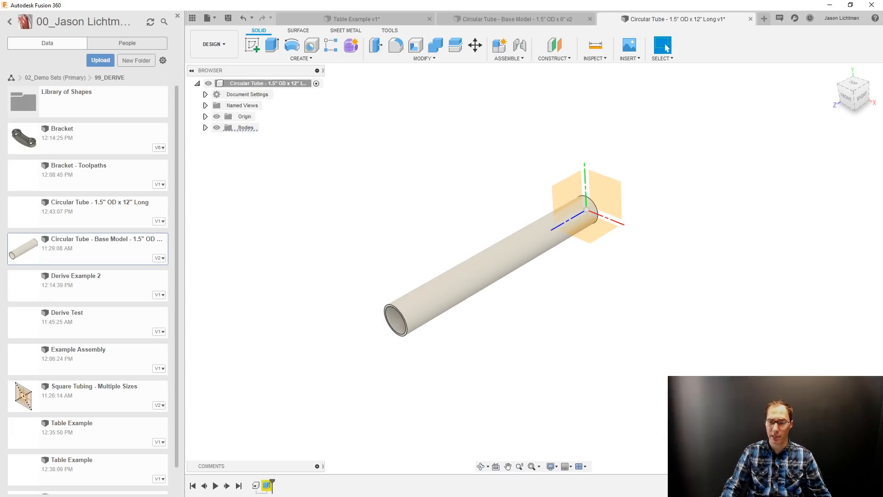
pyautogui.moveTo(500, 260); pyautogui.dragTo(485, 258, button='middle')
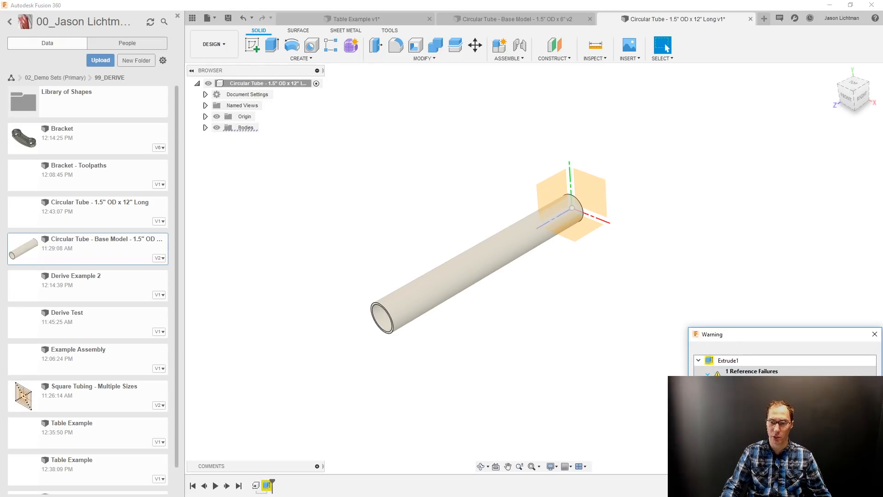
# Dismiss the reference failure warning and delete the failing extrusion from the timeline.
pyautogui.click(856, 482)
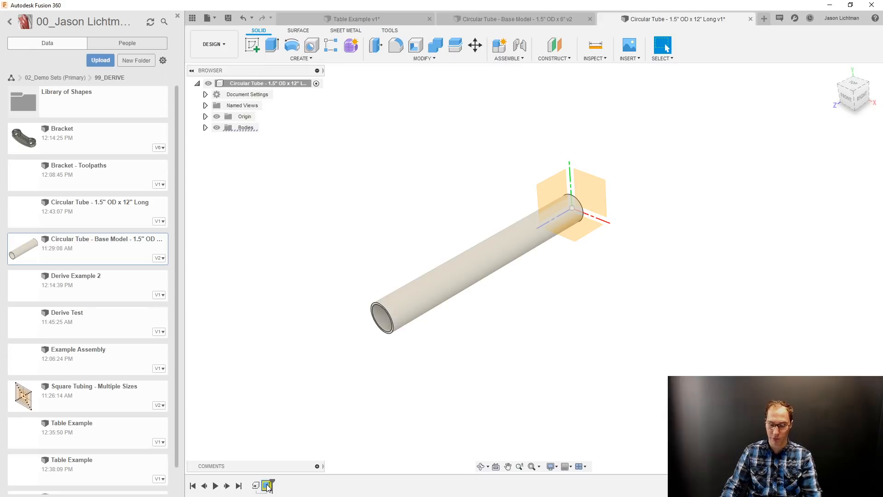
pyautogui.scroll(5, 479, 270)
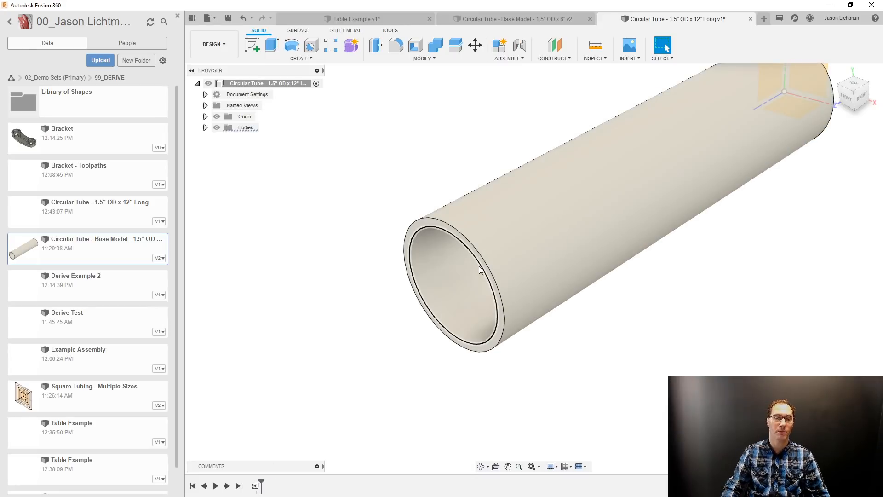
pyautogui.scroll(3, 480, 269)
# Extrude the tube's front ring face with its distance re-anchored at the far end's circular edge, making the tube 12 in long overall.
pyautogui.click(492, 259)
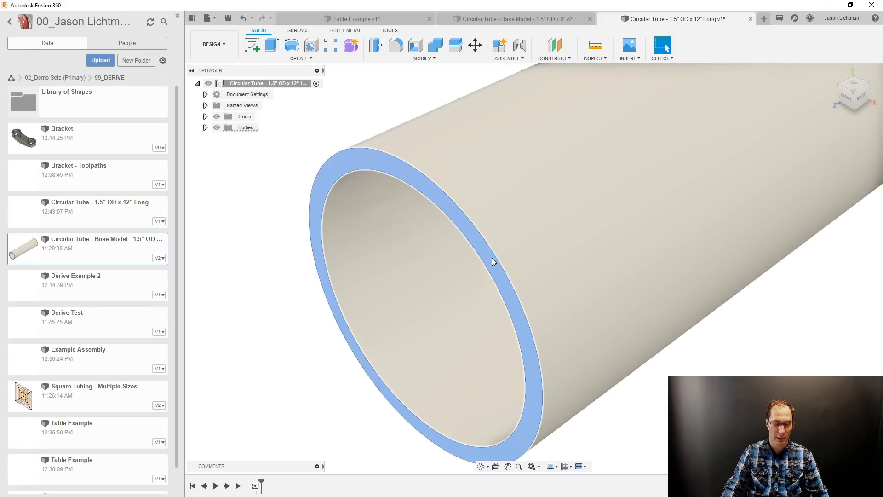
pyautogui.press('e')
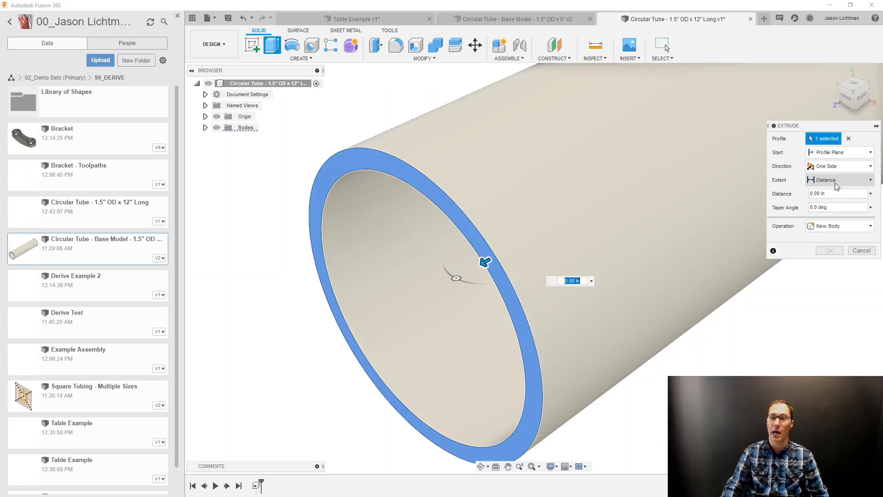
pyautogui.click(871, 193)
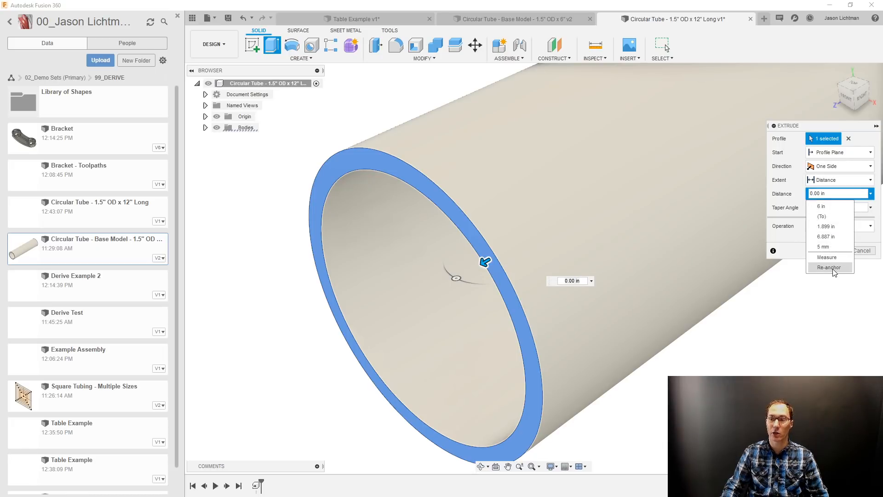
pyautogui.press('Escape')
pyautogui.scroll(-6, 745, 260)
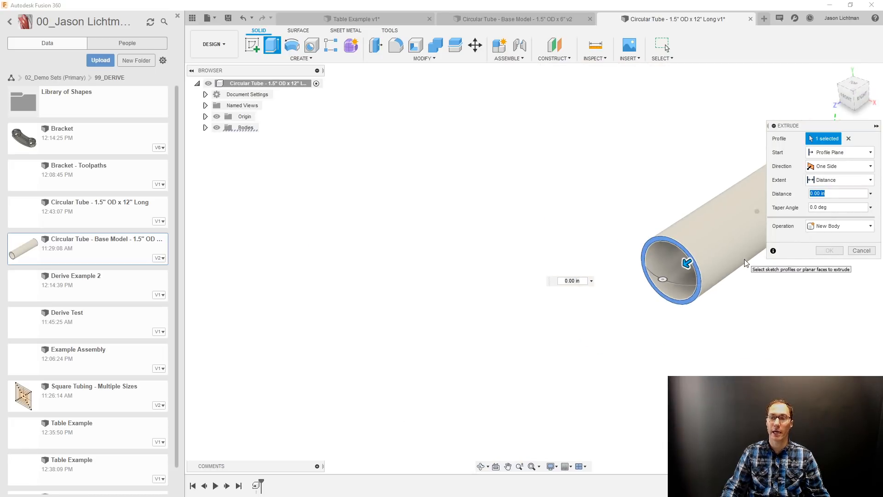
pyautogui.click(746, 131)
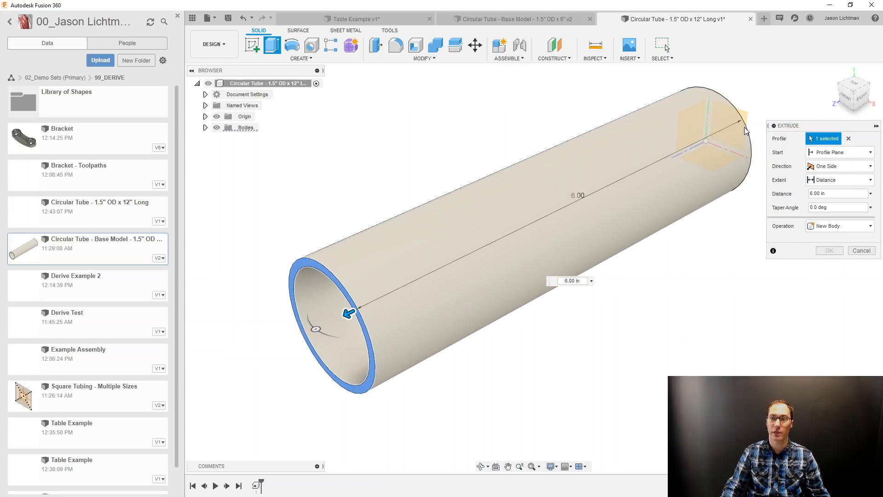
pyautogui.moveTo(829, 194); pyautogui.dragTo(790, 203)
pyautogui.write('6')
pyautogui.press('Return')
pyautogui.scroll(-5, 752, 219)
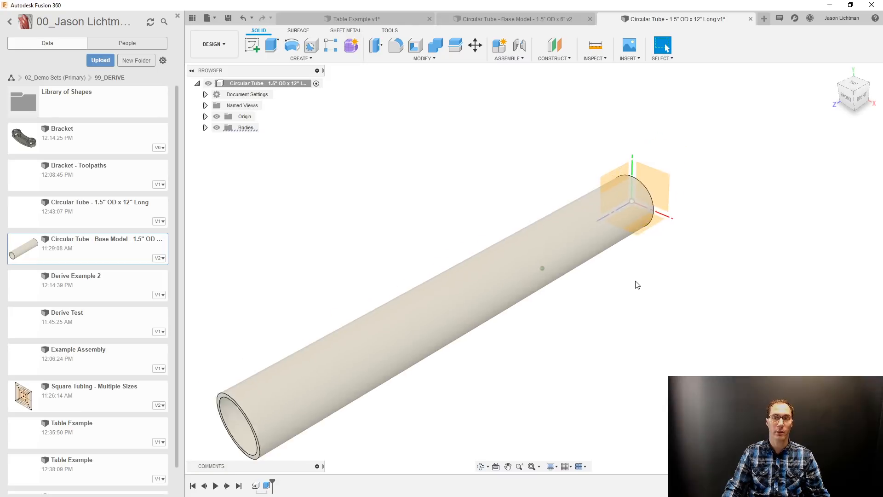
pyautogui.scroll(-4, 635, 285)
pyautogui.scroll(3, 635, 285)
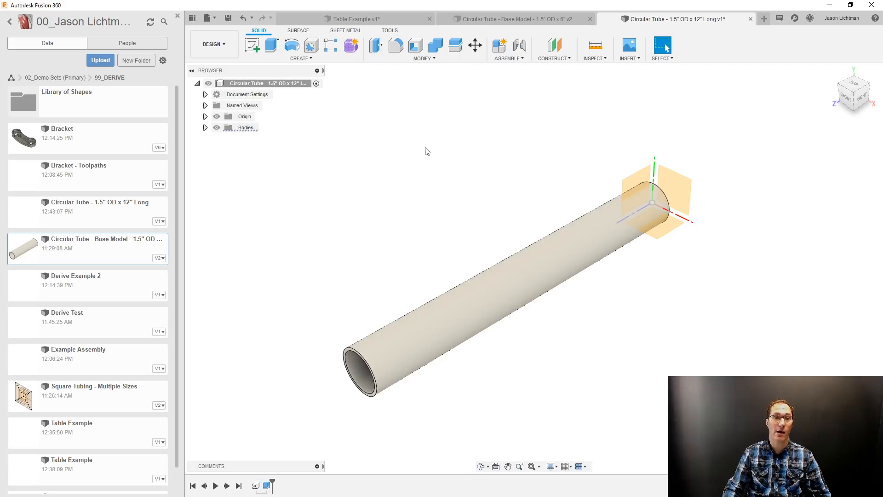
# Save the 12" tube design as a new version with the description "Made this 12".
pyautogui.click(229, 19)
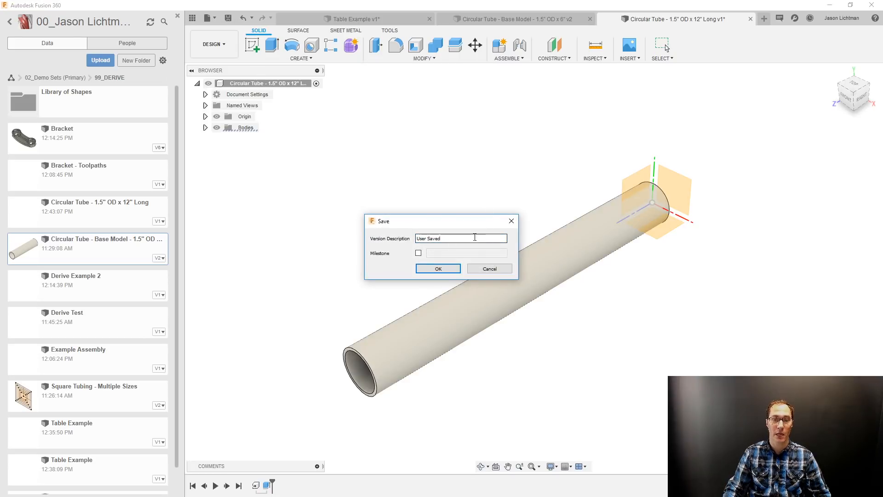
pyautogui.write('Made h')
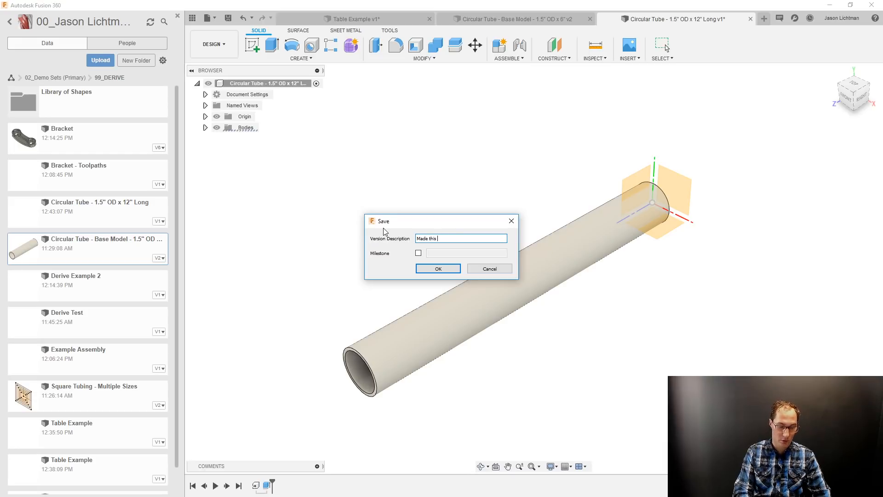
pyautogui.write('is 12')
pyautogui.press('Return')
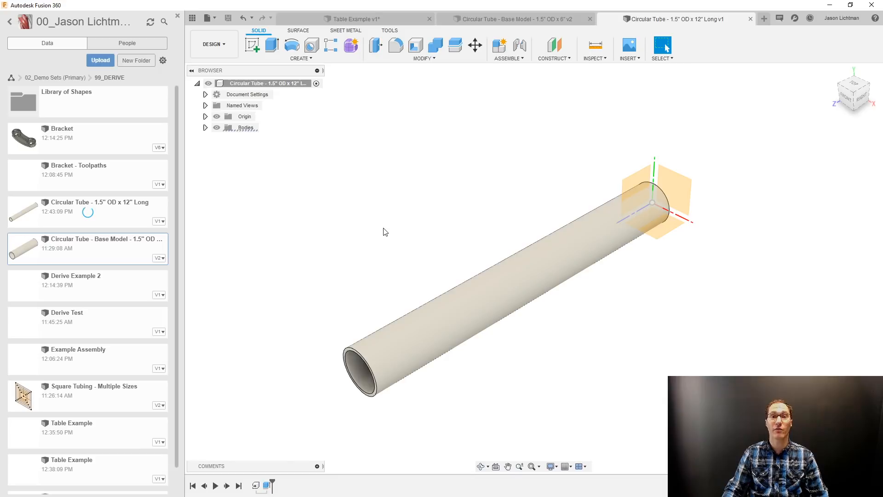
# Copy the Circular Tube - 1.5" OD x 12" Long design into the same 99_DERIVE folder.
pyautogui.click(142, 222)
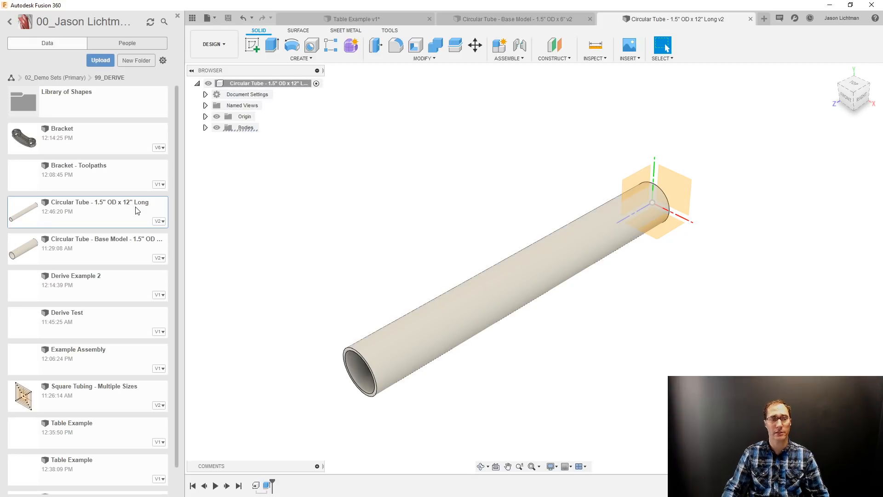
pyautogui.rightClick(137, 210)
pyautogui.click(127, 287)
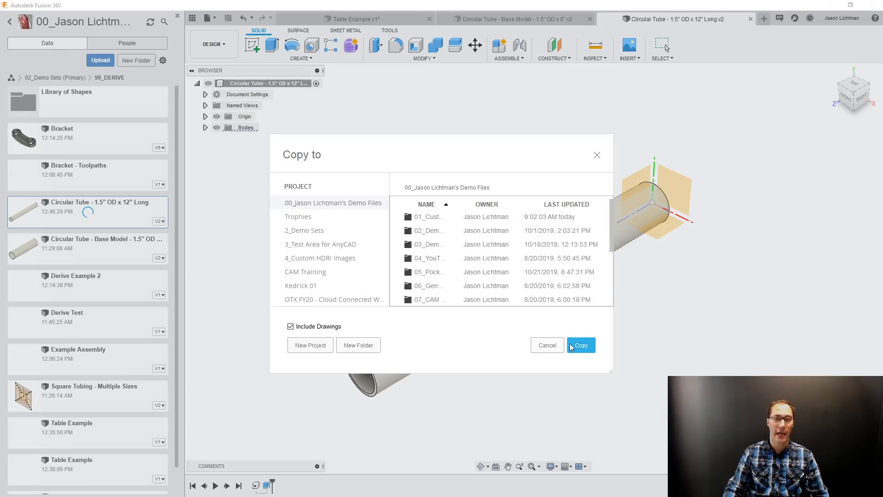
pyautogui.doubleClick(427, 230)
pyautogui.scroll(-2, 450, 266)
pyautogui.doubleClick(431, 298)
pyautogui.click(581, 345)
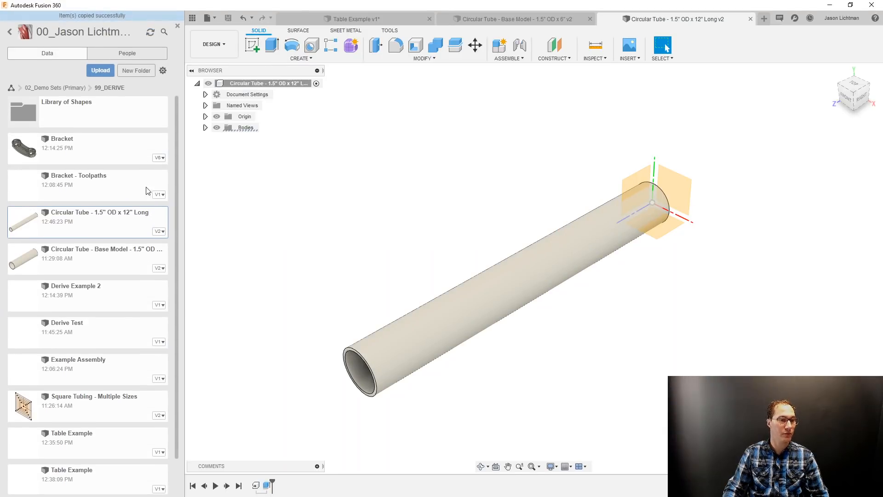
# Rename the copied design to Circular Tube - 1.5" OD x 18" Long and open it.
pyautogui.rightClick(138, 225)
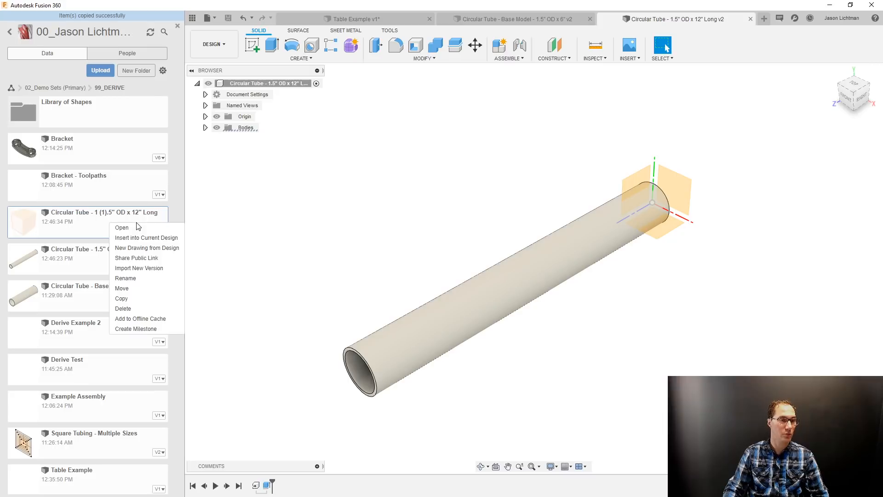
pyautogui.click(135, 278)
pyautogui.click(104, 213)
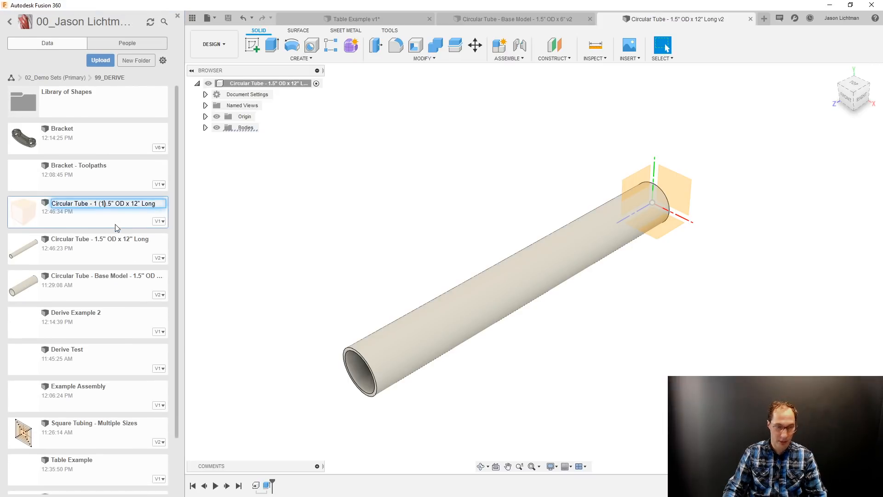
pyautogui.press('BackSpace')
pyautogui.press('BackSpace')
pyautogui.press('BackSpace')
pyautogui.press('BackSpace')
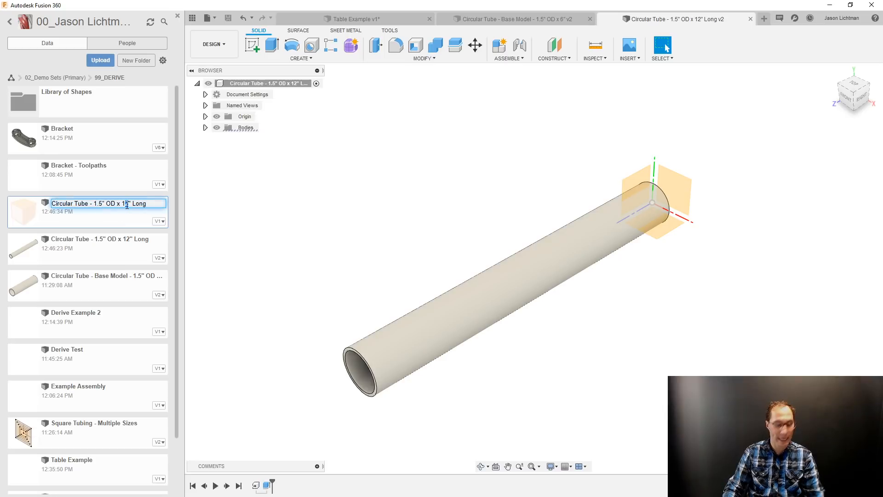
pyautogui.press('Return')
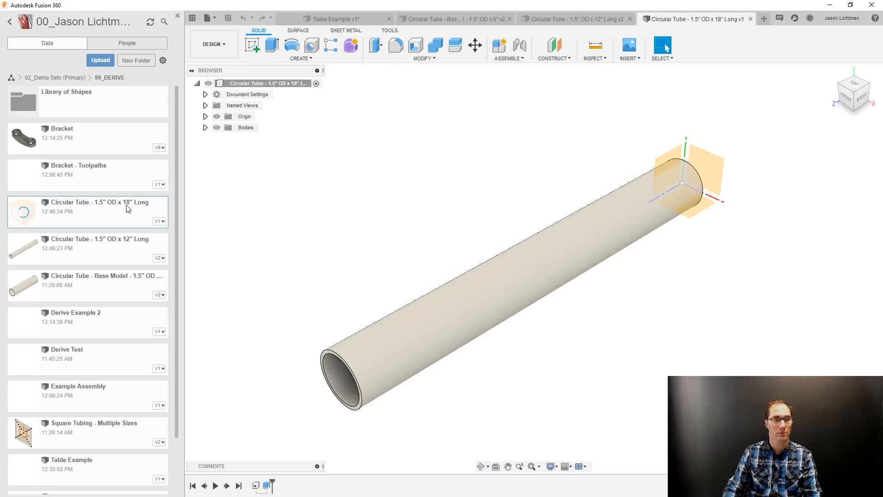
# Edit the copied tube's extrusion, re-anchoring its distance at the far end's circular edge and setting it to 18 in.
pyautogui.rightClick(266, 486)
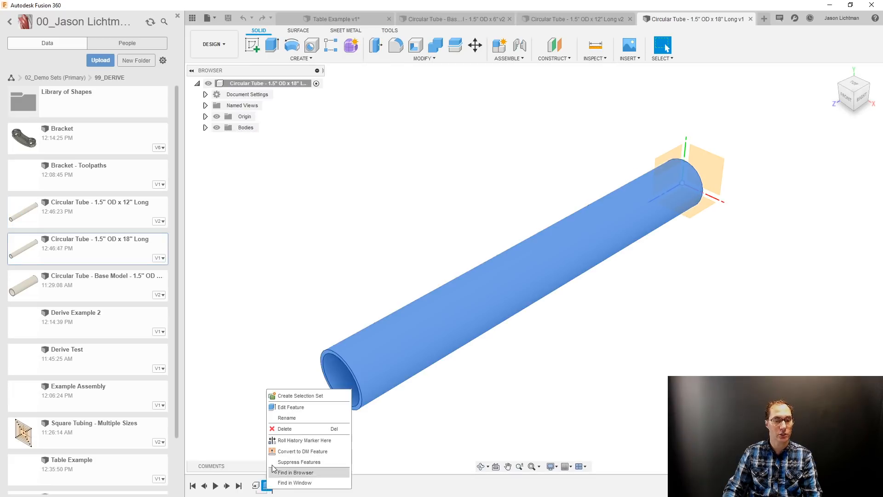
pyautogui.click(291, 407)
pyautogui.click(837, 197)
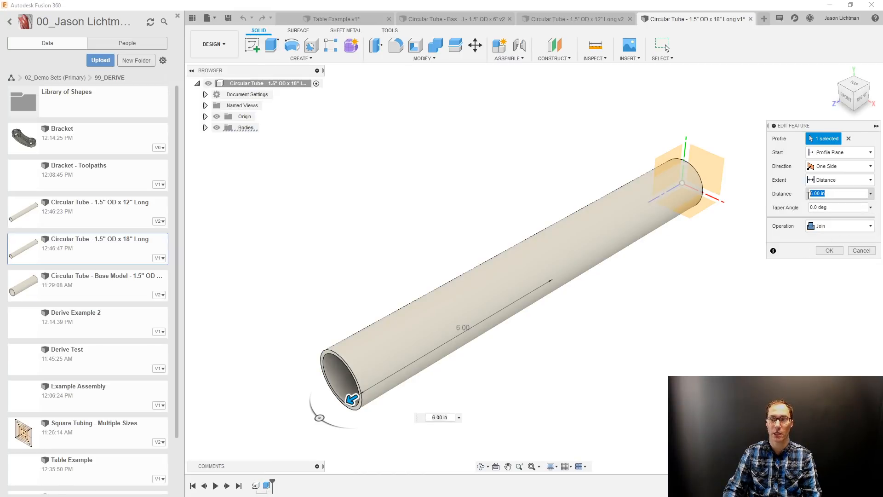
pyautogui.click(871, 195)
pyautogui.click(844, 267)
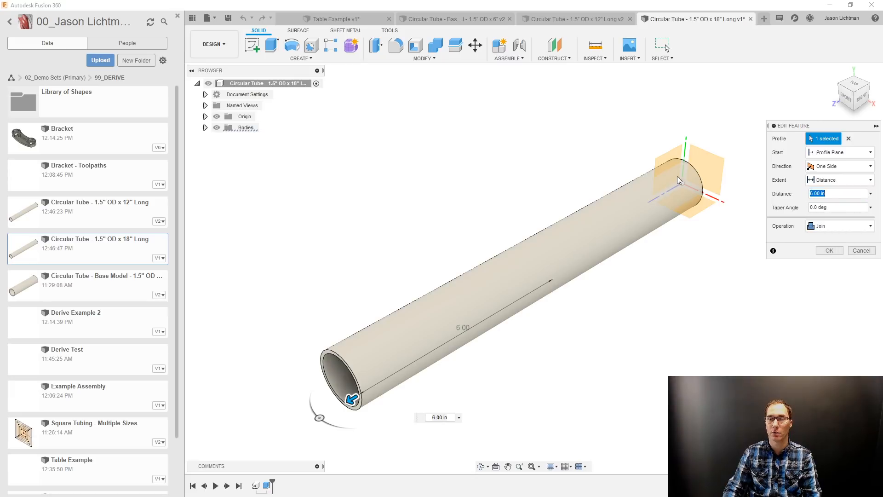
pyautogui.click(702, 185)
pyautogui.moveTo(838, 193); pyautogui.dragTo(788, 199)
pyautogui.write('18')
pyautogui.press('Return')
pyautogui.scroll(-5, 675, 251)
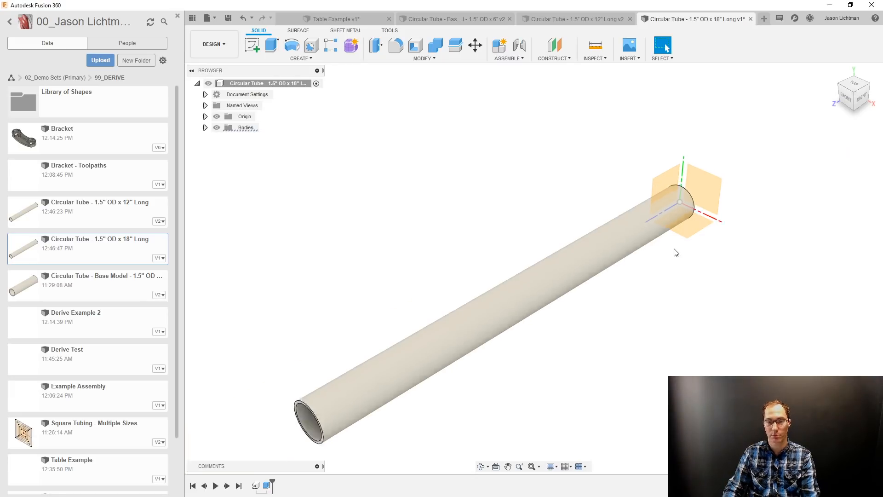
# Save the 18" tube design as a new version with the description "Made 18".
pyautogui.hotkey('ctrl', 's')
pyautogui.hotkey('ctrl', 'a')
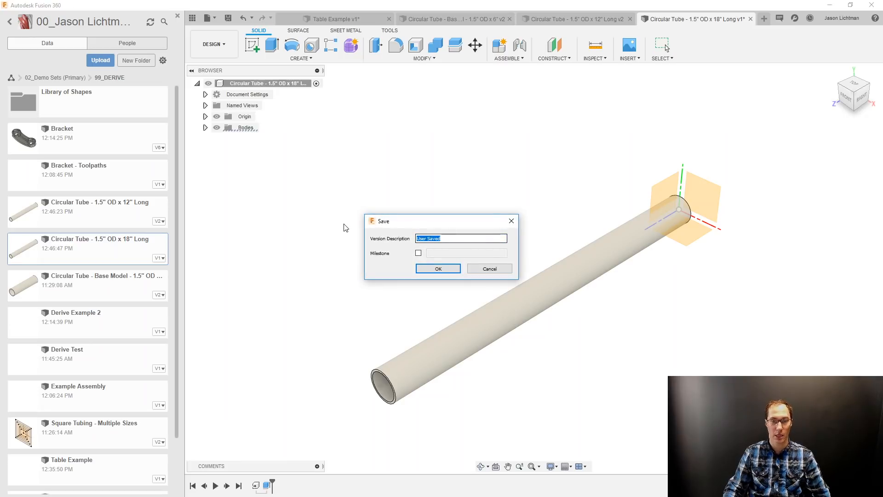
pyautogui.write('Made 18')
pyautogui.press('Return')
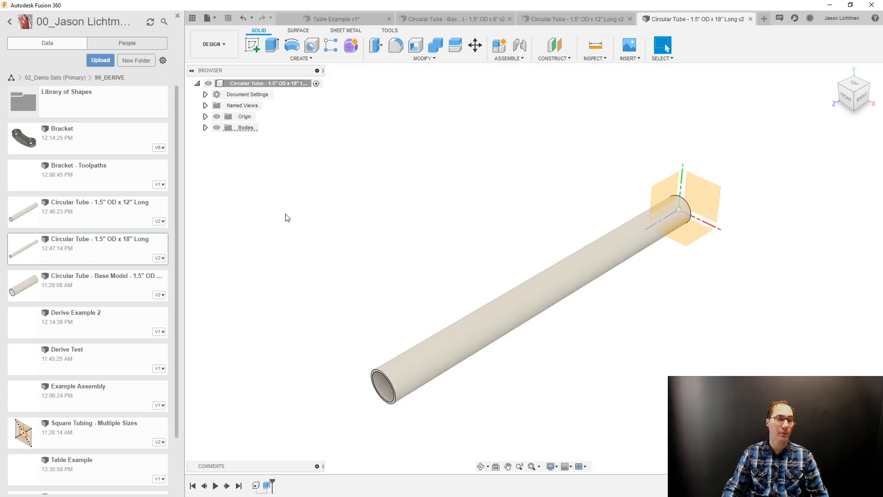
# Open the Circular Tube - Base Model design and set the outer diameter in its profile sketch to 3 in.
pyautogui.click(129, 288)
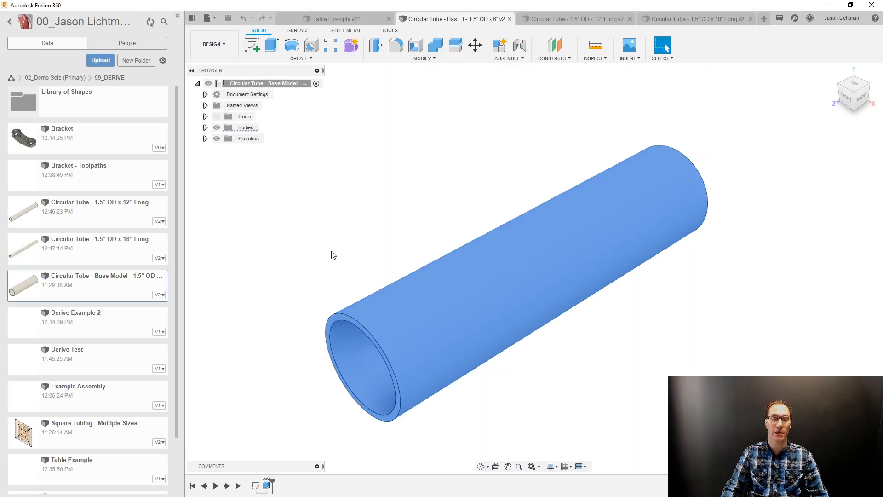
pyautogui.click(334, 254)
pyautogui.rightClick(254, 486)
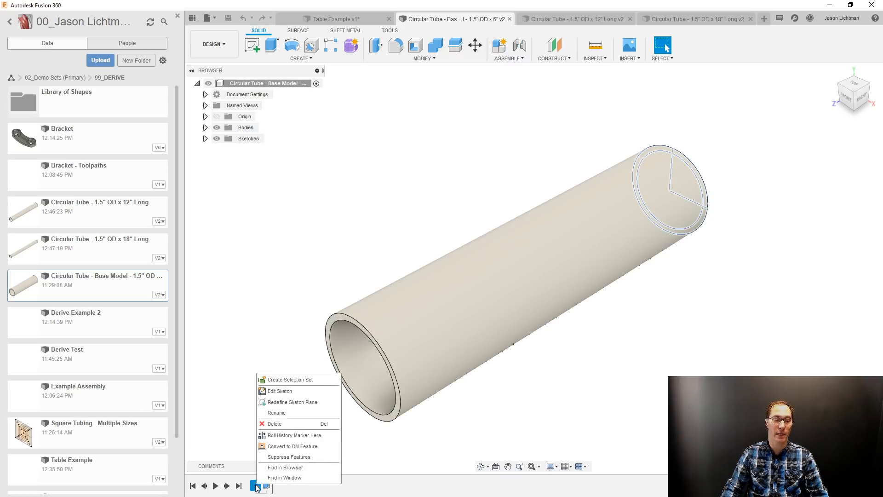
pyautogui.click(289, 390)
pyautogui.write('3')
pyautogui.press('Return')
pyautogui.click(796, 45)
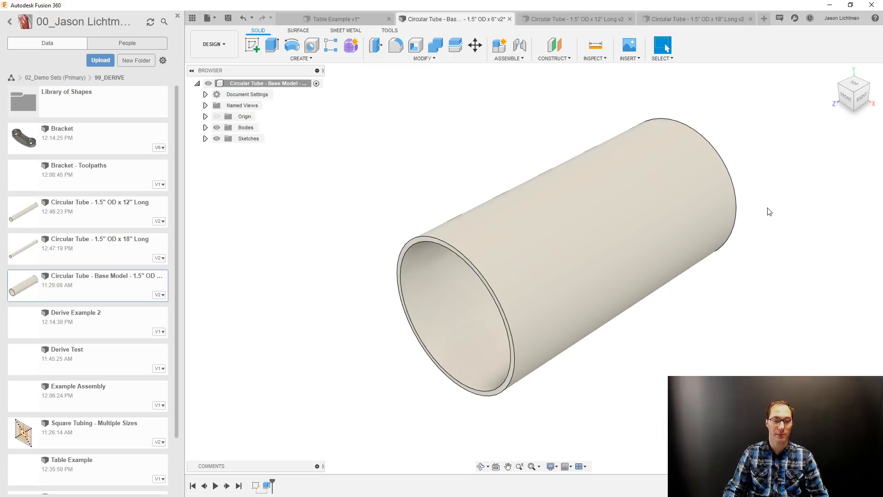
# Save the base model as a new version with the description "Made 3"".
pyautogui.hotkey('ctrl', 's')
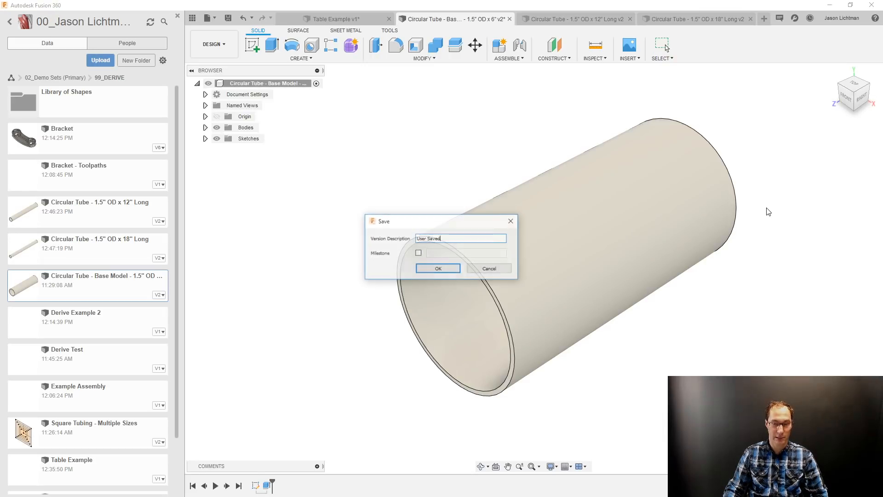
pyautogui.write('Made 3"')
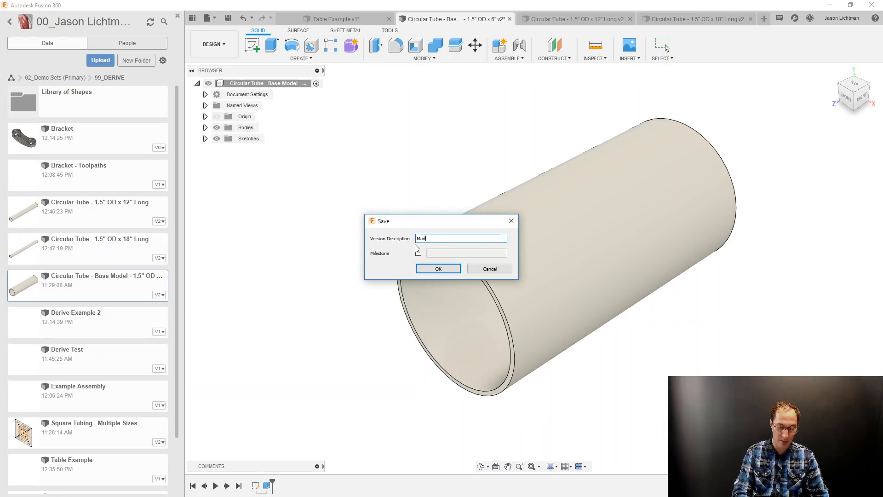
pyautogui.press('Return')
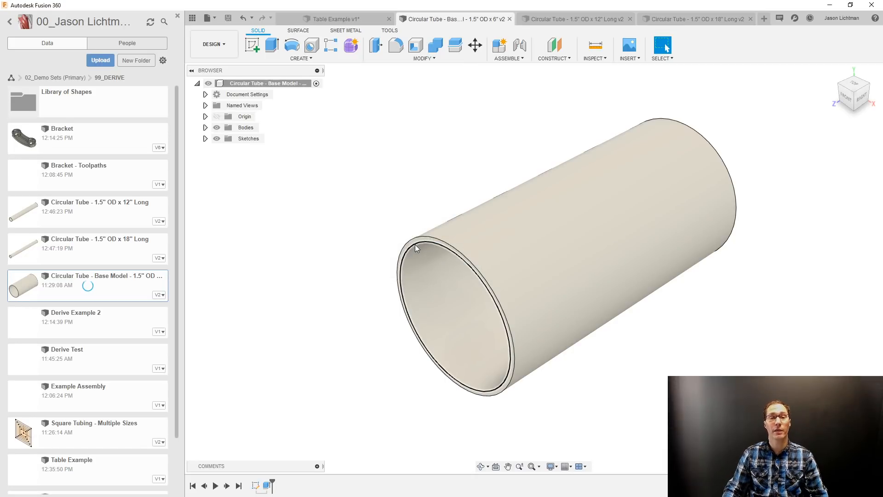
# Open the 18" Long tube, update its derived body to the latest base model, and save with the description "Updated Version".
pyautogui.doubleClick(133, 242)
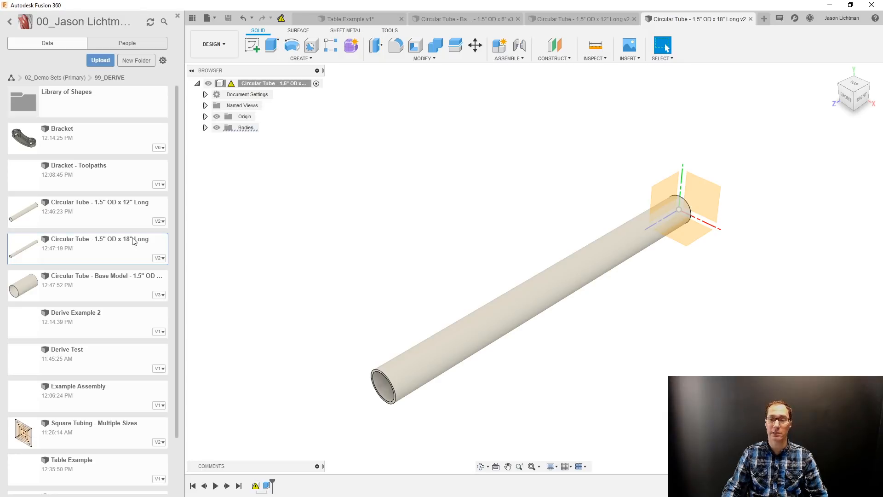
pyautogui.click(281, 19)
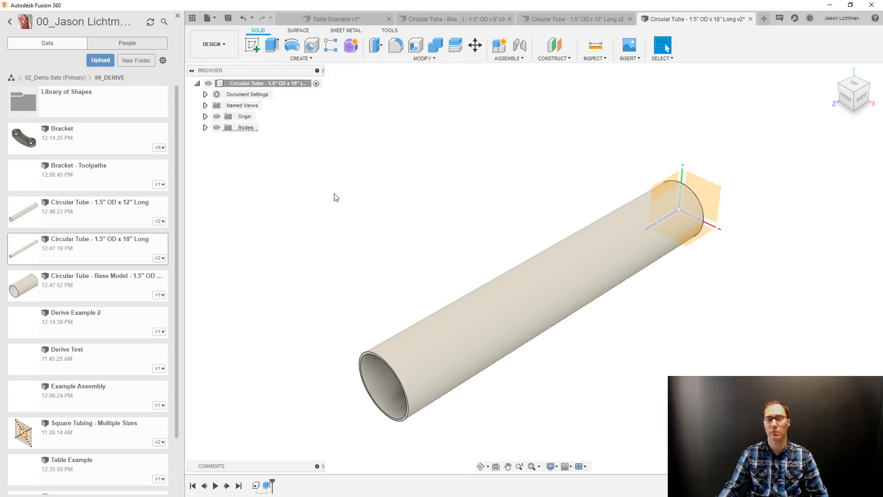
pyautogui.hotkey('ctrl', 's')
pyautogui.moveTo(440, 238); pyautogui.dragTo(399, 231)
pyautogui.write('Updated Version')
pyautogui.press('Return')
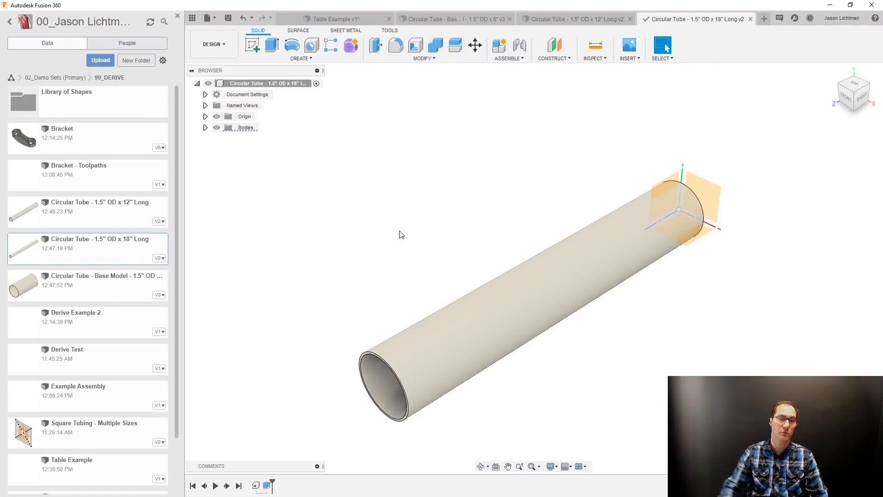